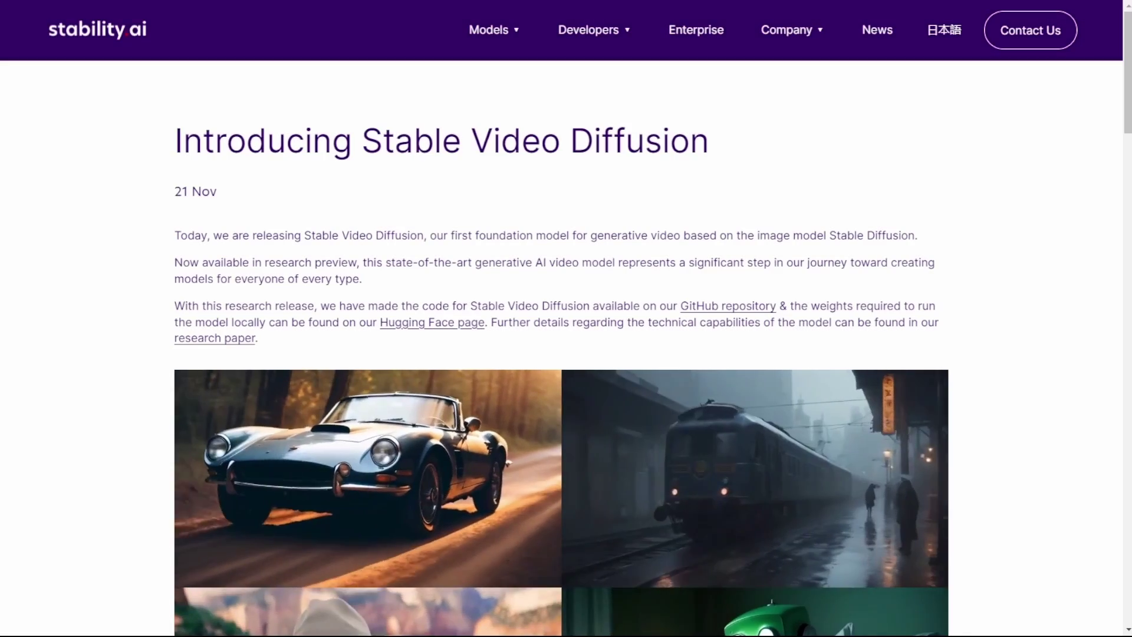
- Move the image-to-video group closer to the Text2Image group and reframe both in view
scroll(561, 354, down, 10)
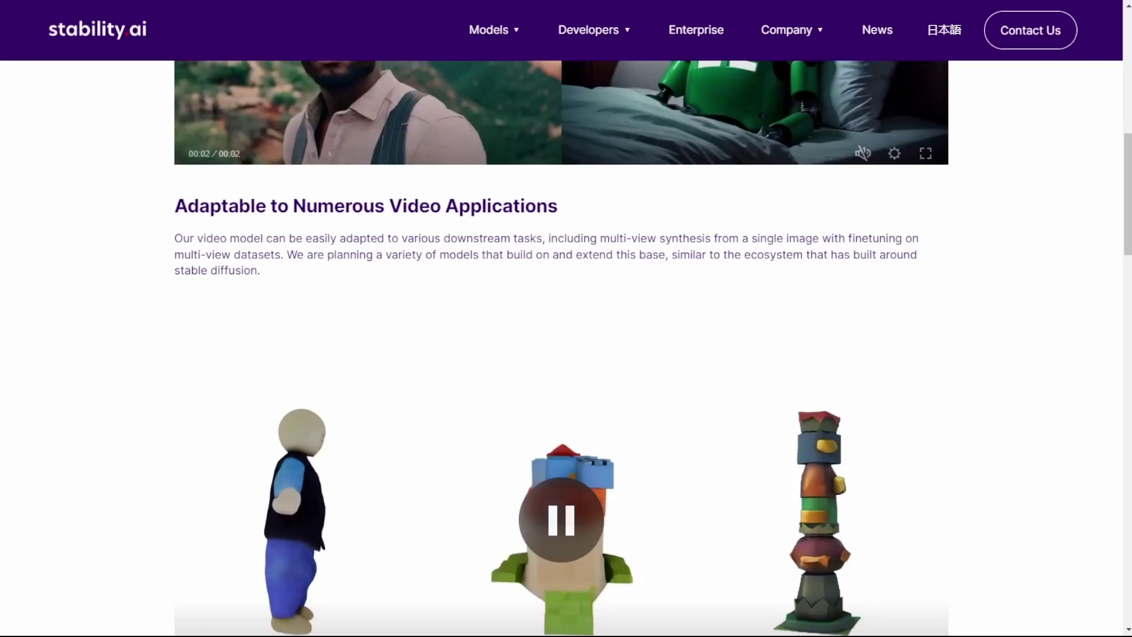
scroll(561, 354, up, 6)
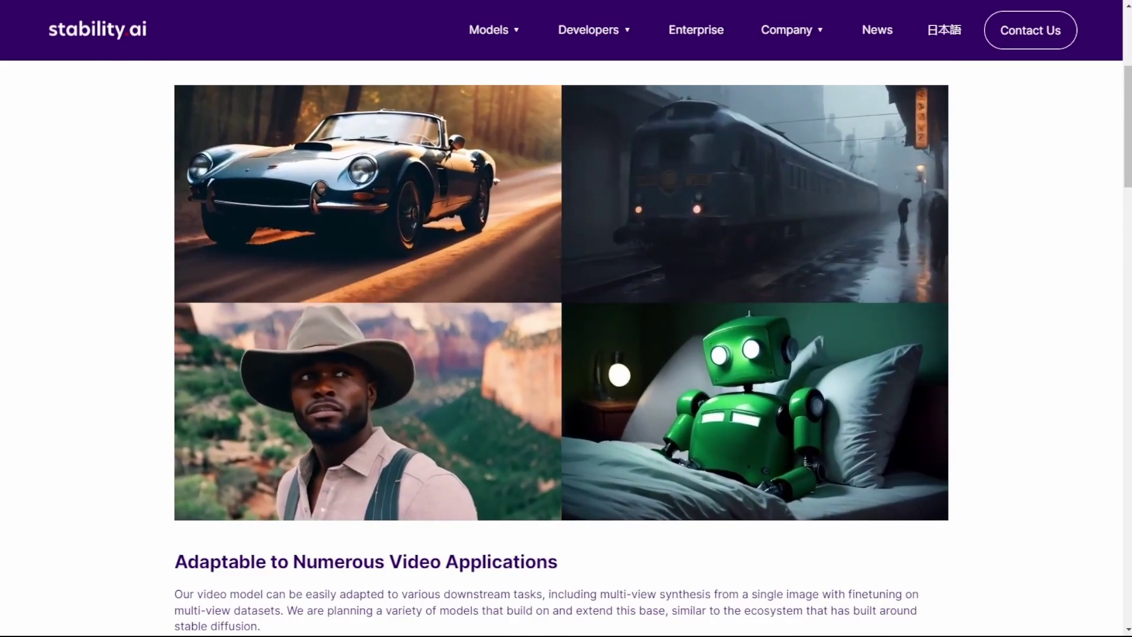
scroll(561, 354, up, 4)
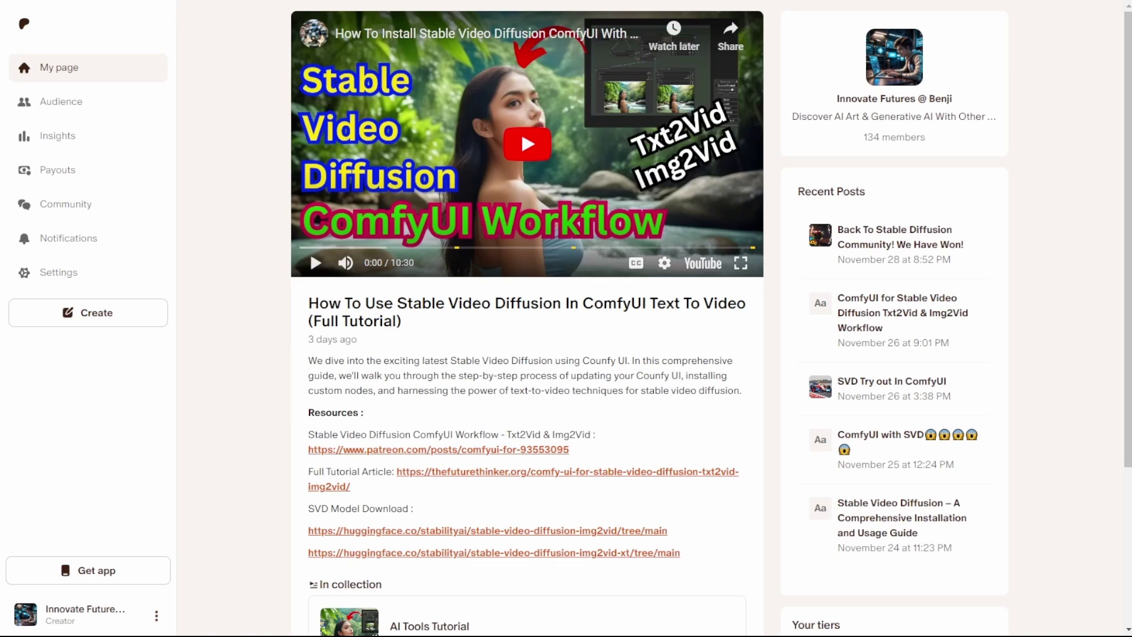
mouse_move(341, 26)
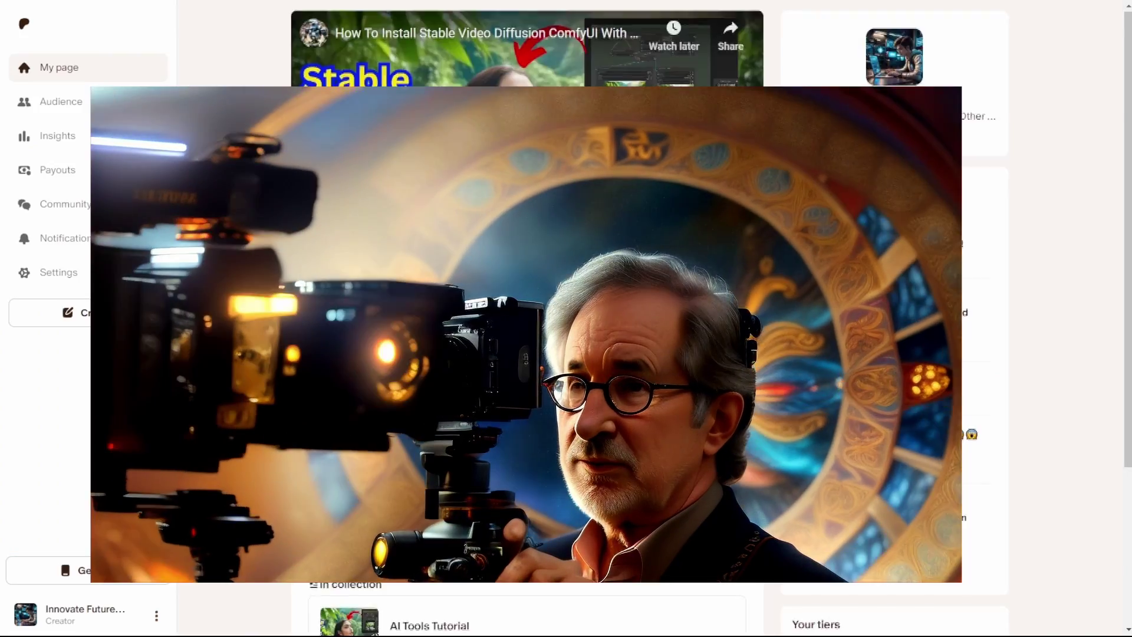
scroll(528, 319, down, 3)
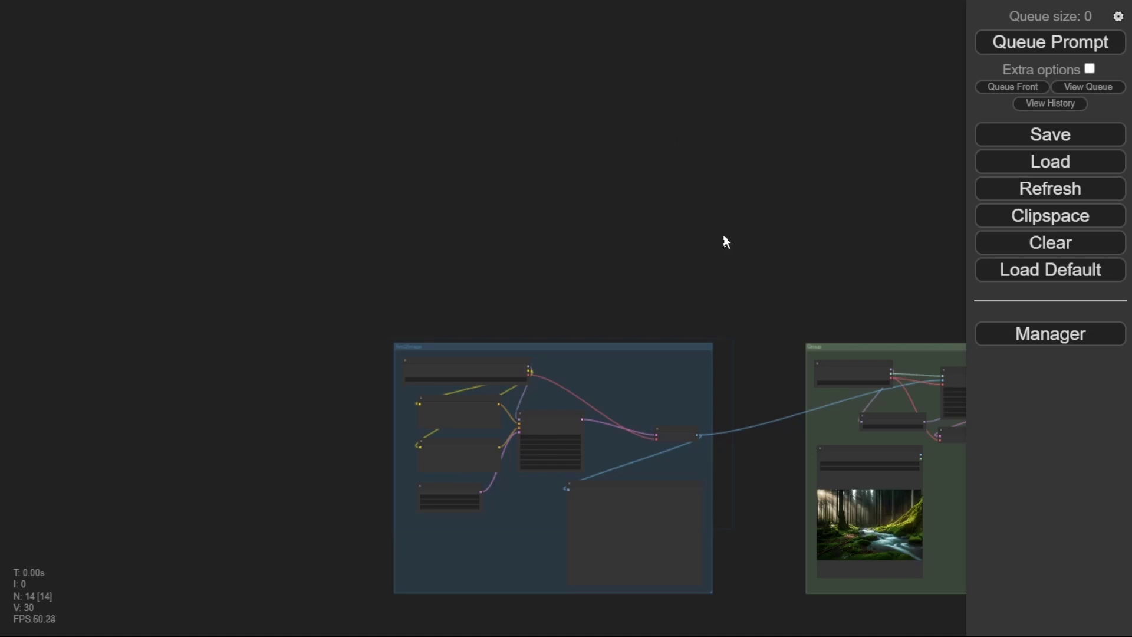
drag(715, 288, 448, 114)
scroll(448, 126, up, 5)
scroll(448, 126, down, 5)
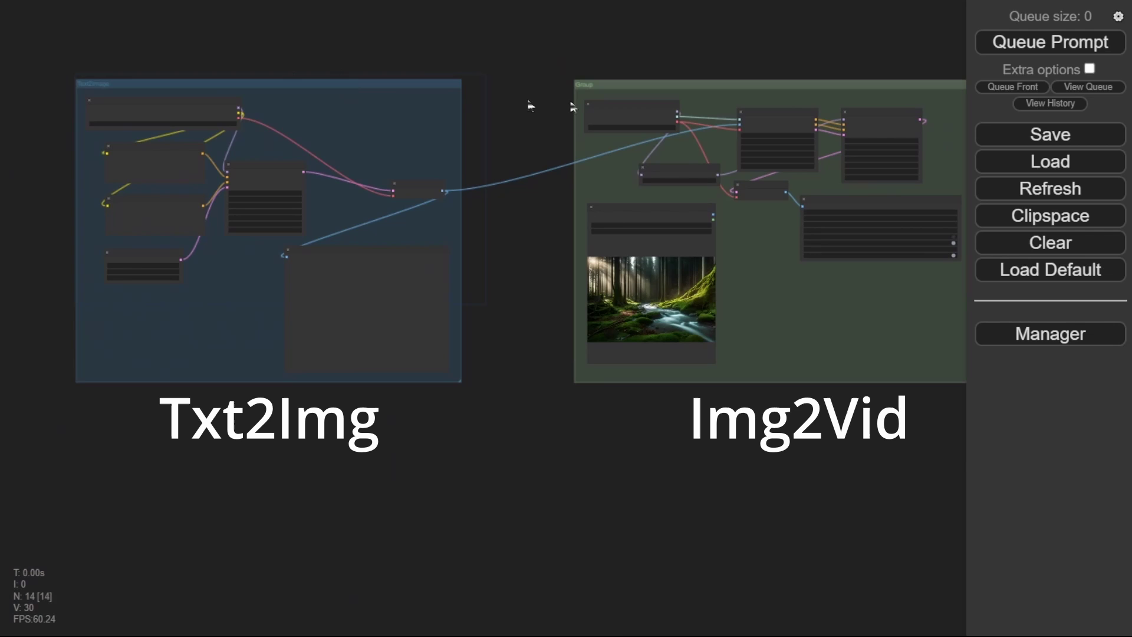
drag(634, 85, 553, 84)
scroll(94, 53, up, 3)
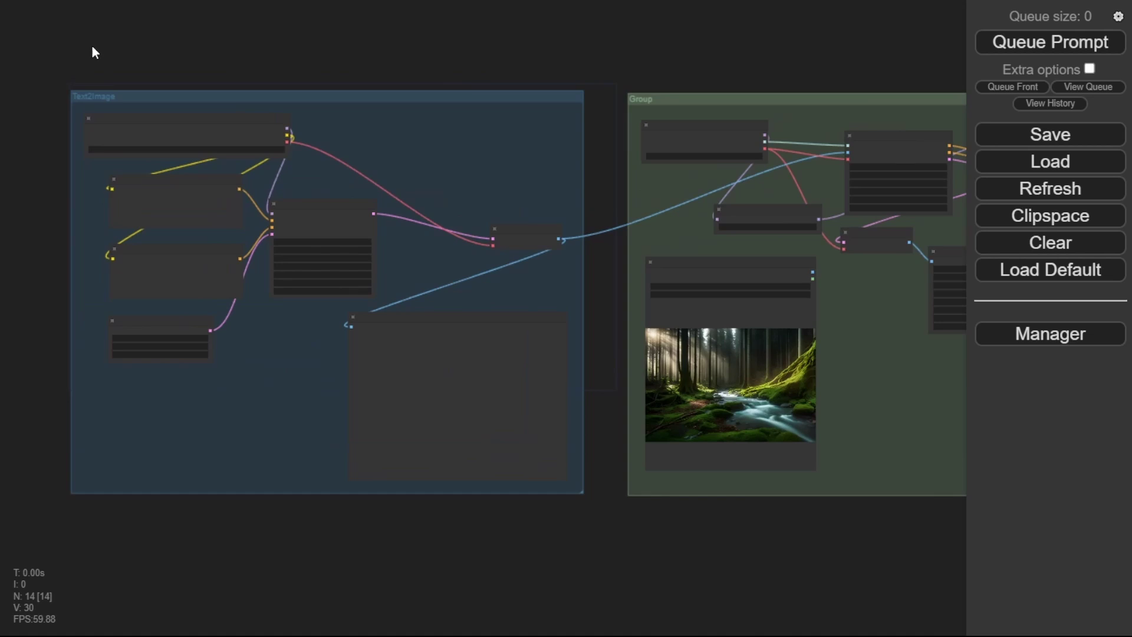
scroll(95, 53, up, 2)
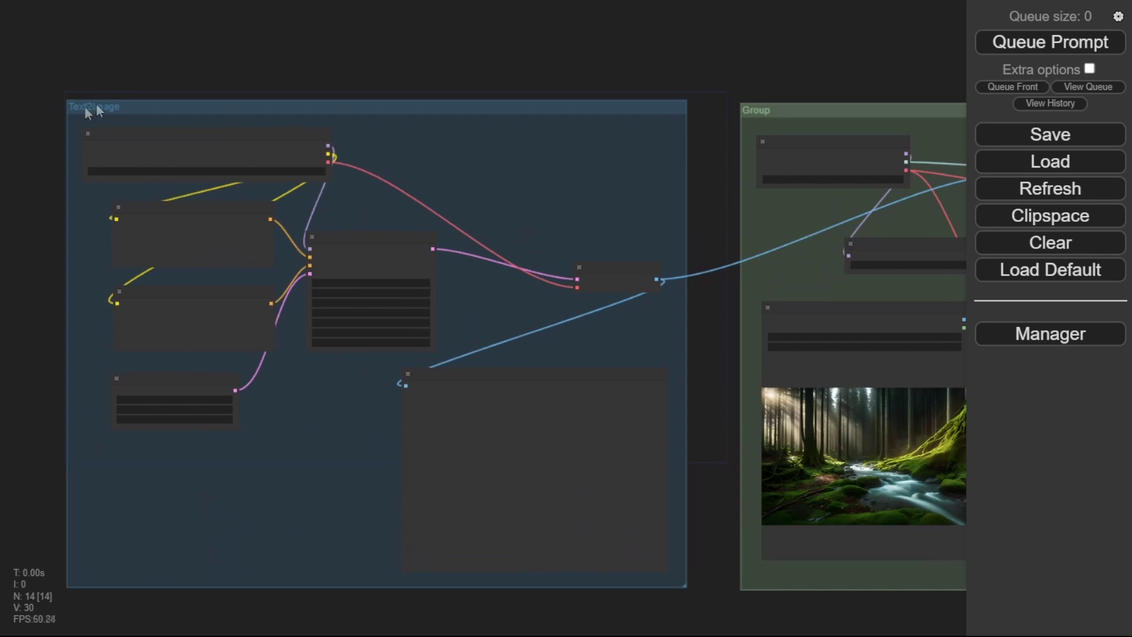
drag(192, 65, 324, 96)
scroll(273, 161, up, 3)
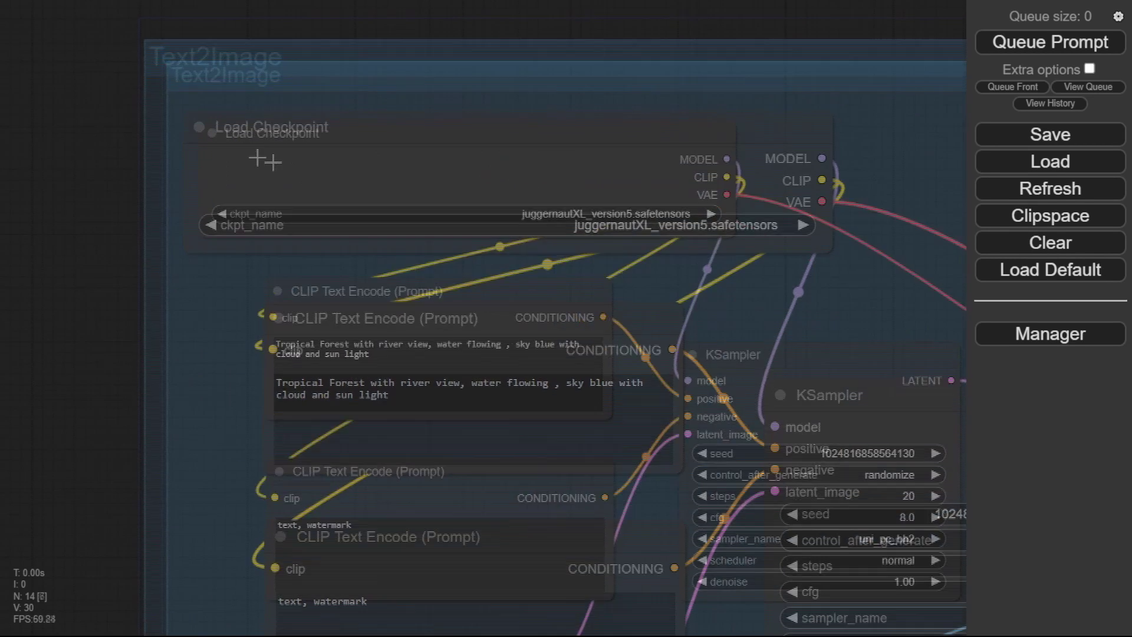
drag(86, 51, 86, 246)
scroll(262, 230, down, 4)
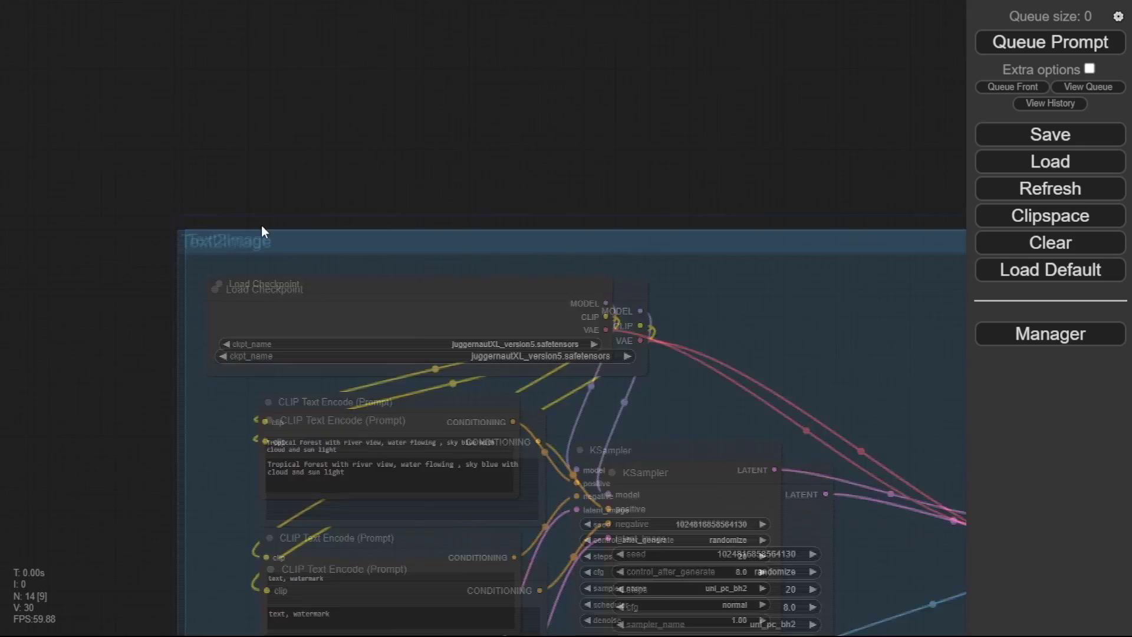
scroll(263, 230, down, 6)
- Reposition the Load Image node within its group and set it to Bypass
drag(716, 139, 223, 144)
scroll(405, 192, up, 10)
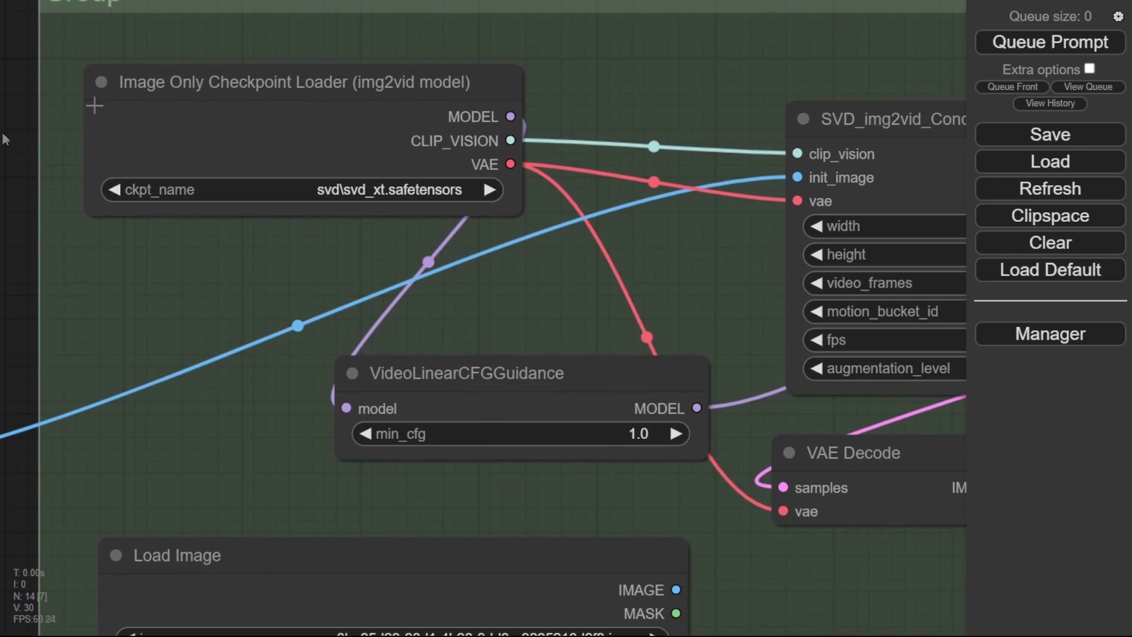
scroll(15, 122, down, 5)
scroll(369, 106, down, 2)
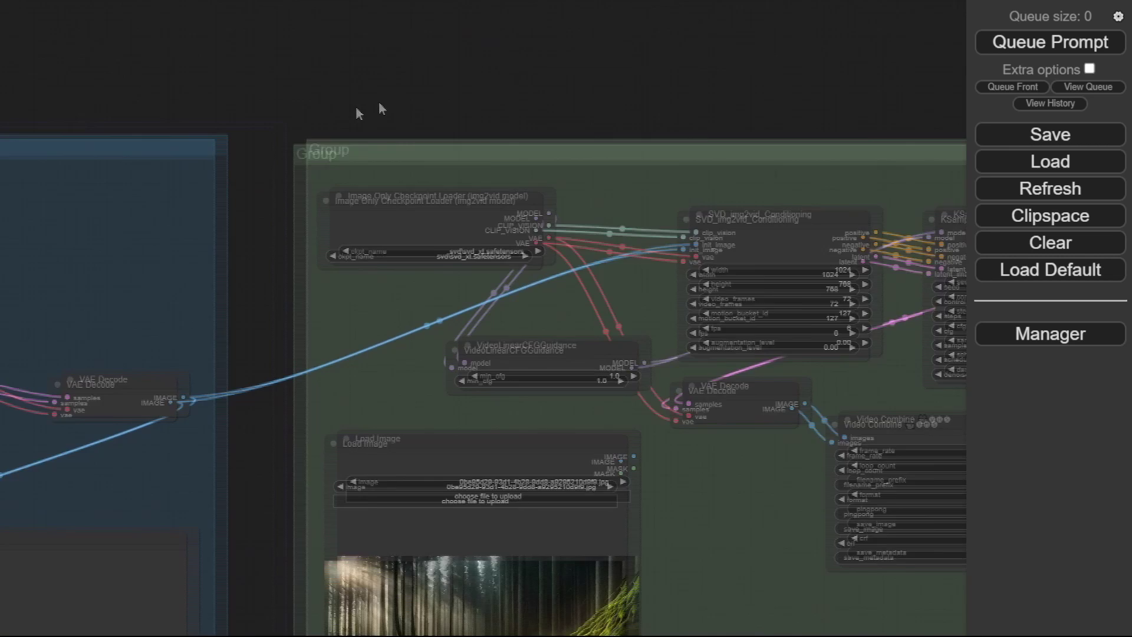
scroll(310, 108, up, 1)
scroll(310, 108, down, 1)
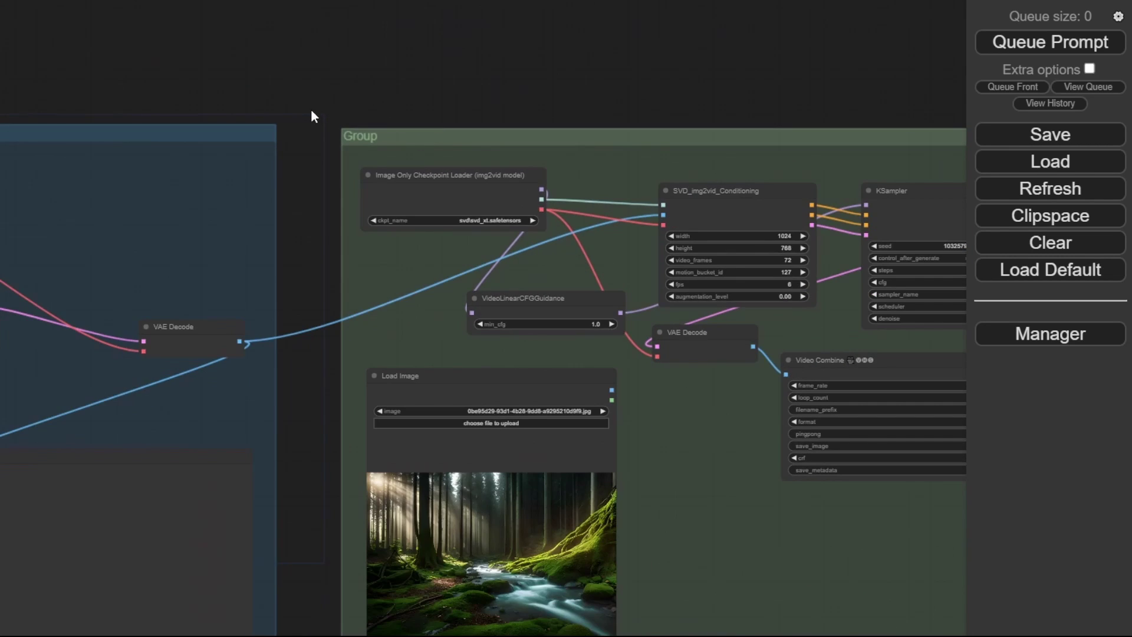
drag(310, 109, 346, 7)
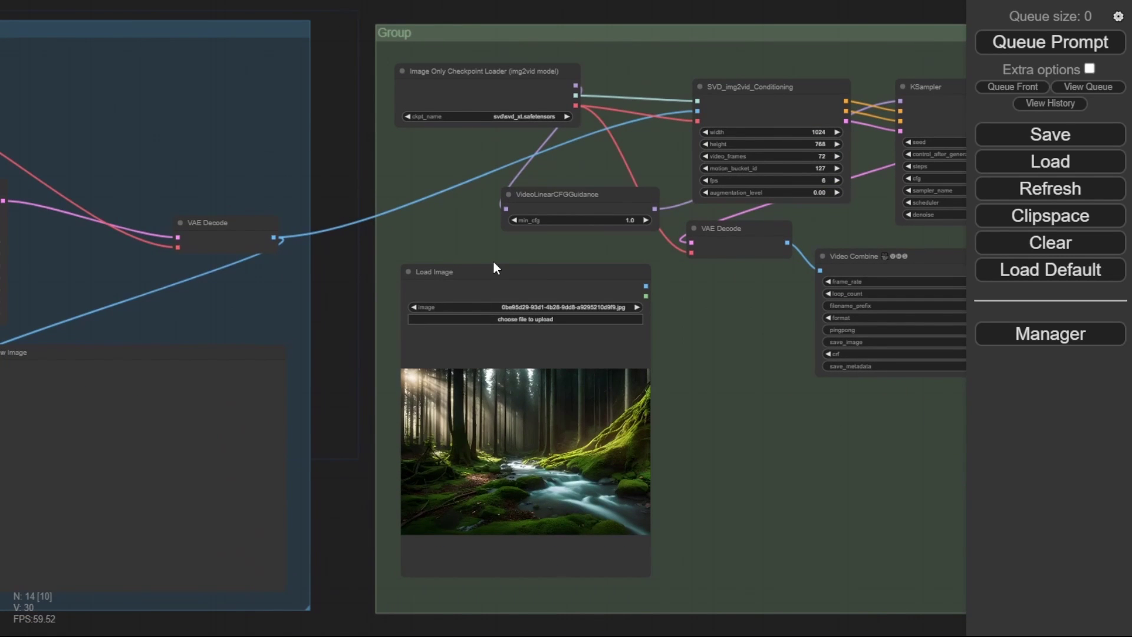
drag(493, 267, 505, 302)
right_click(505, 302)
click(537, 384)
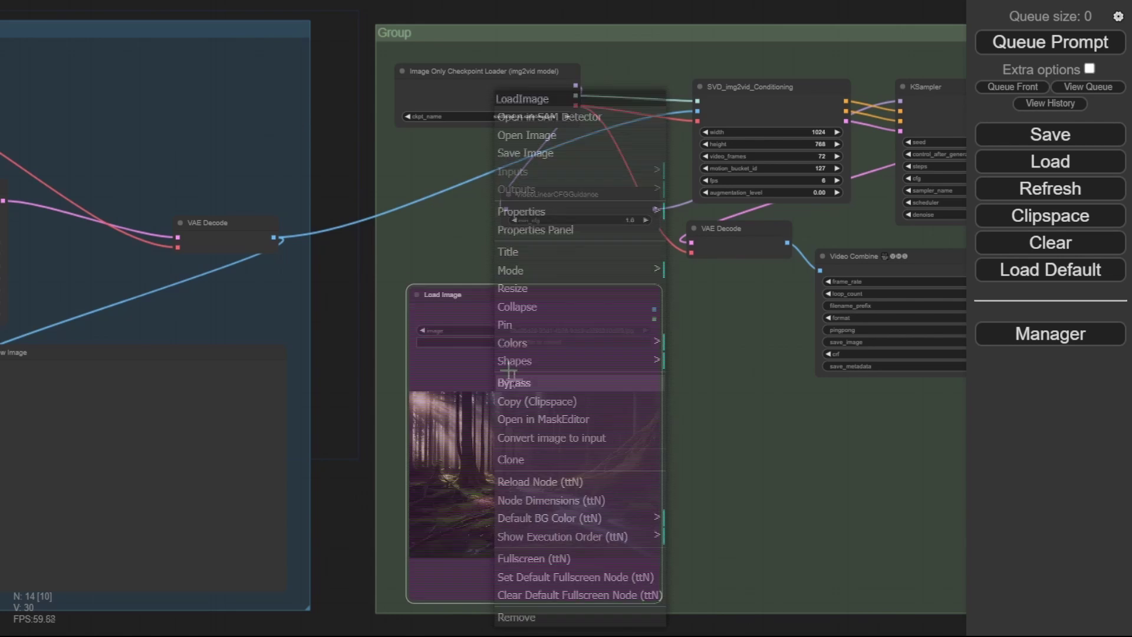
scroll(337, 297, down, 4)
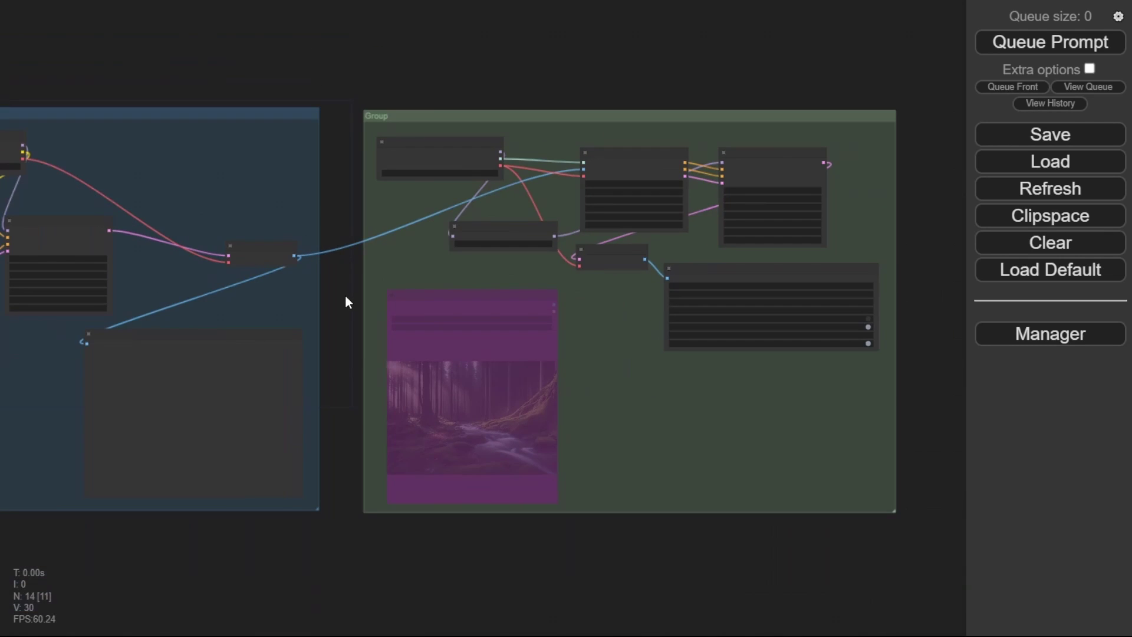
drag(344, 295, 478, 293)
scroll(477, 288, down, 1)
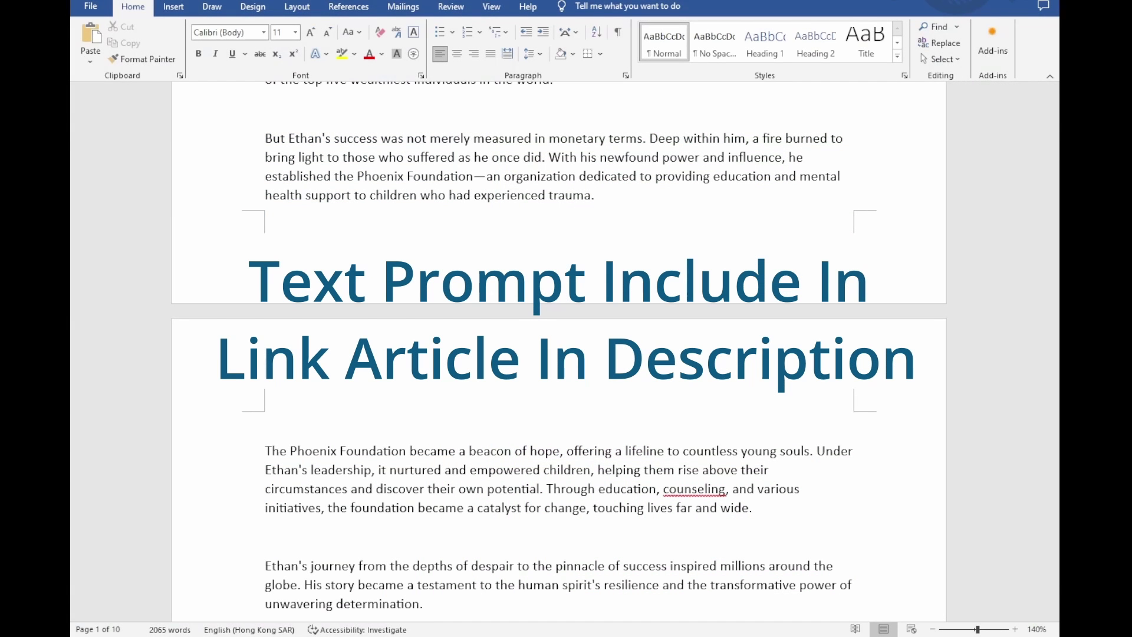
- Scroll down to the animation script and select its opening scene description
scroll(138, 213, down, 2)
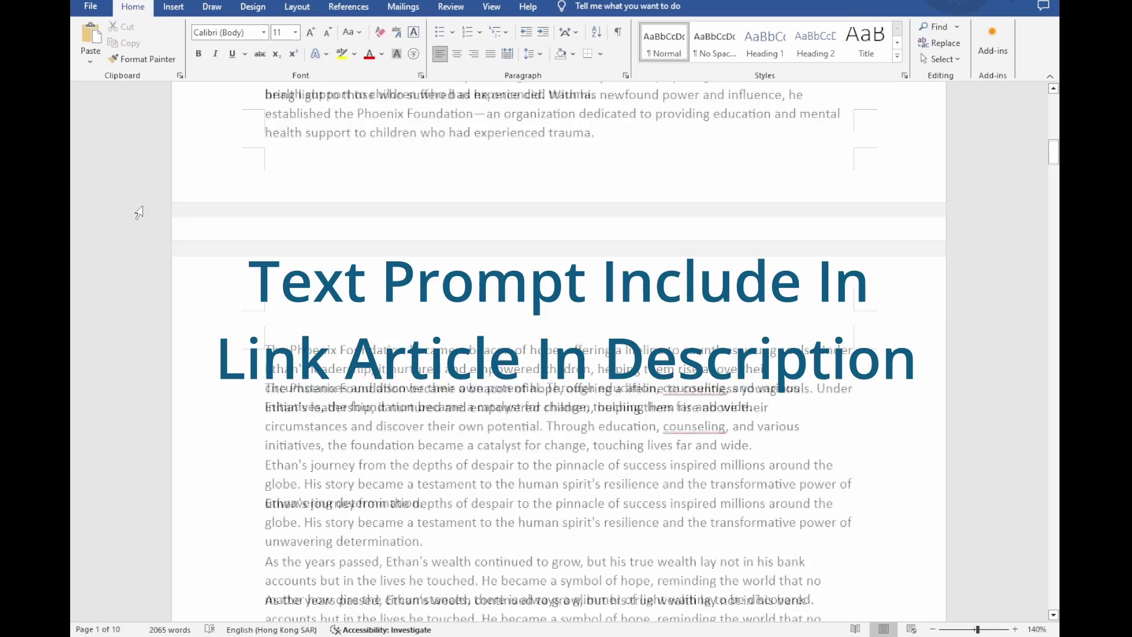
scroll(138, 212, up, 3)
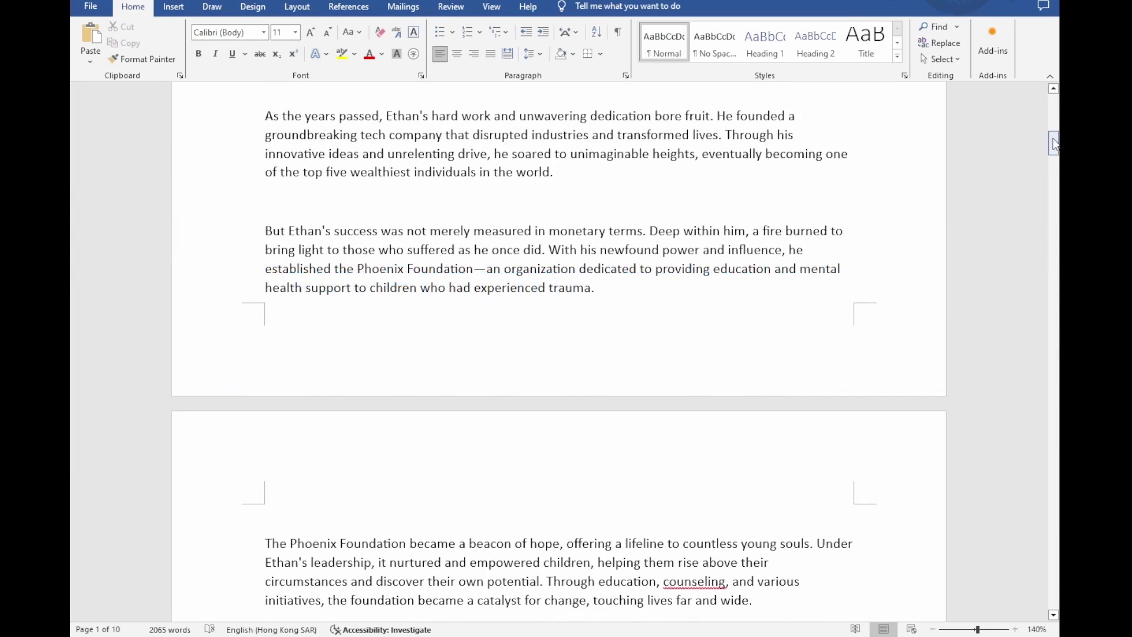
drag(1054, 144, 1055, 107)
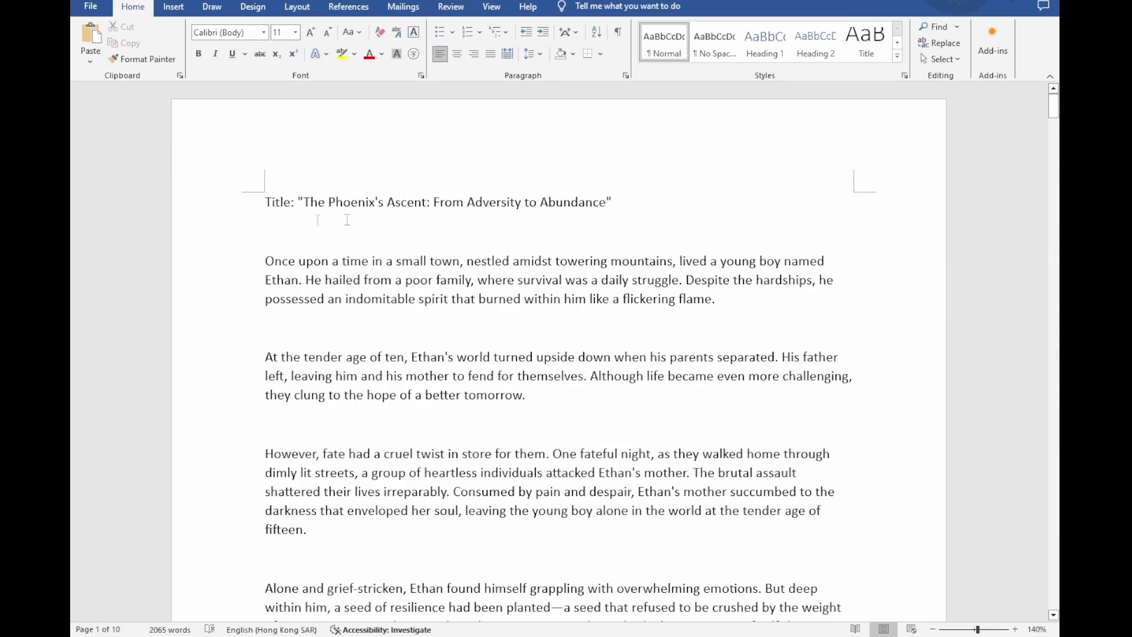
scroll(340, 175, down, 15)
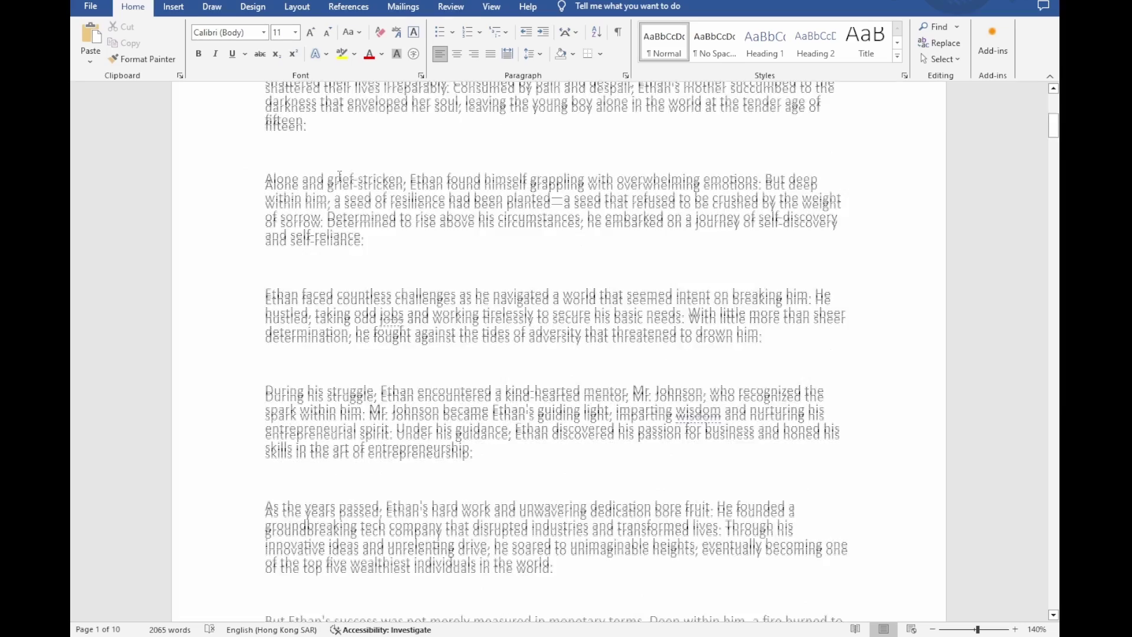
scroll(340, 176, down, 10)
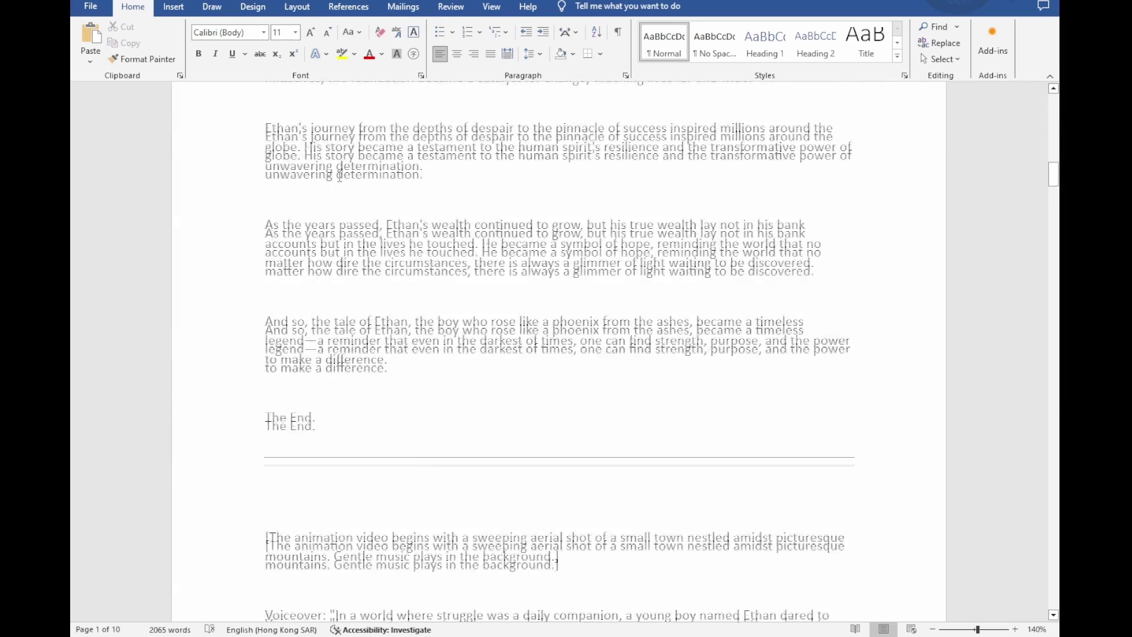
drag(264, 149, 625, 179)
click(538, 253)
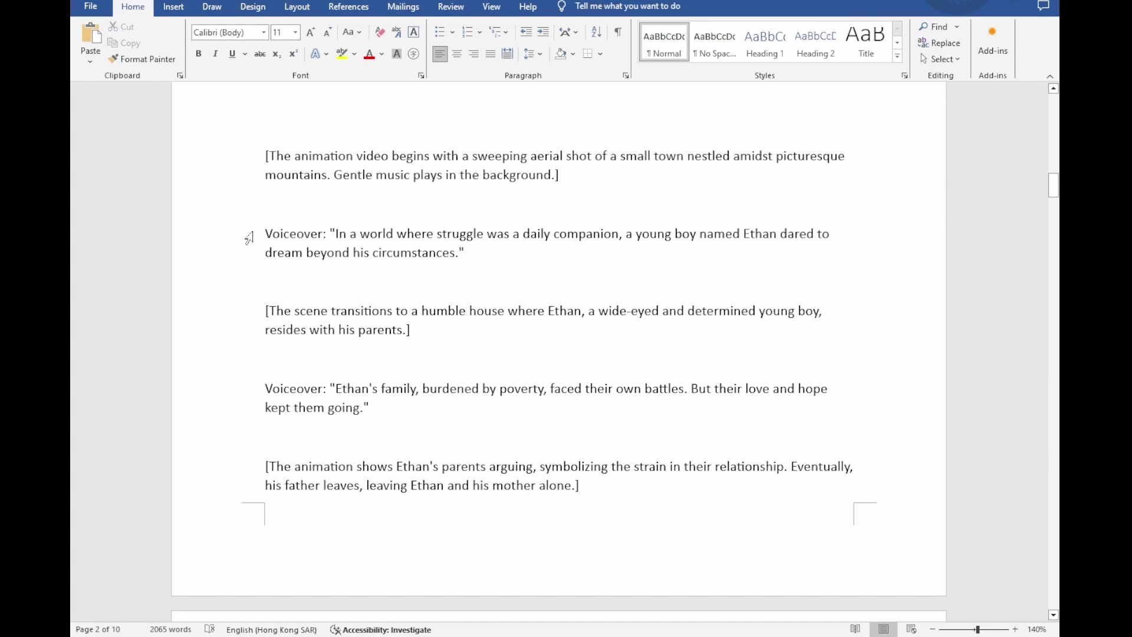
- Select and review the first Voiceover paragraph and the one about Ethan's family
drag(262, 233, 513, 255)
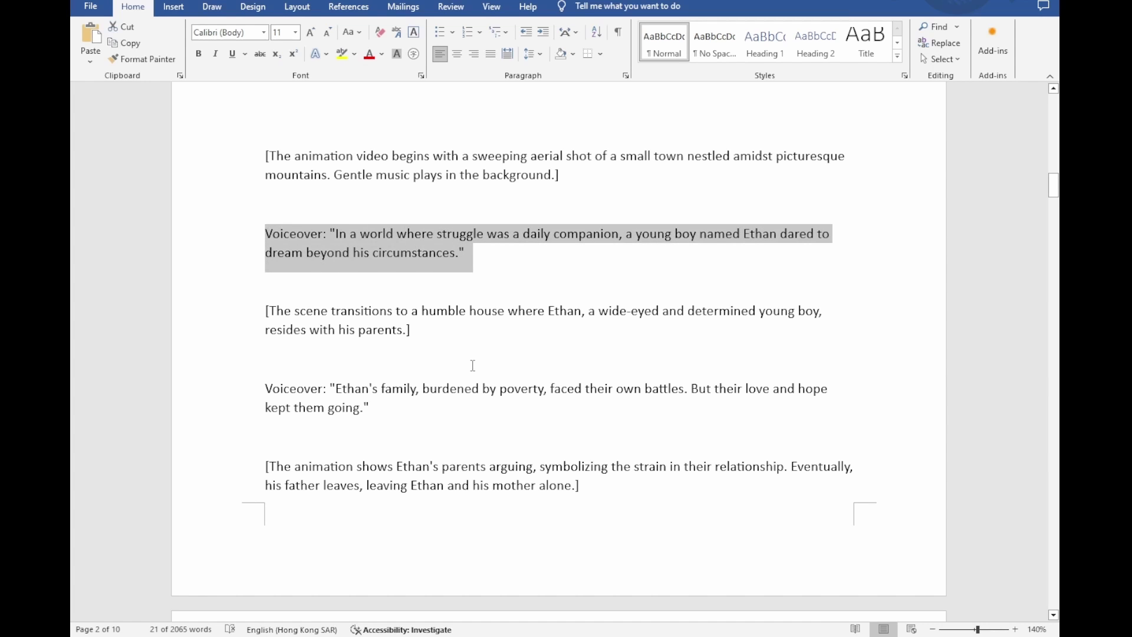
click(480, 342)
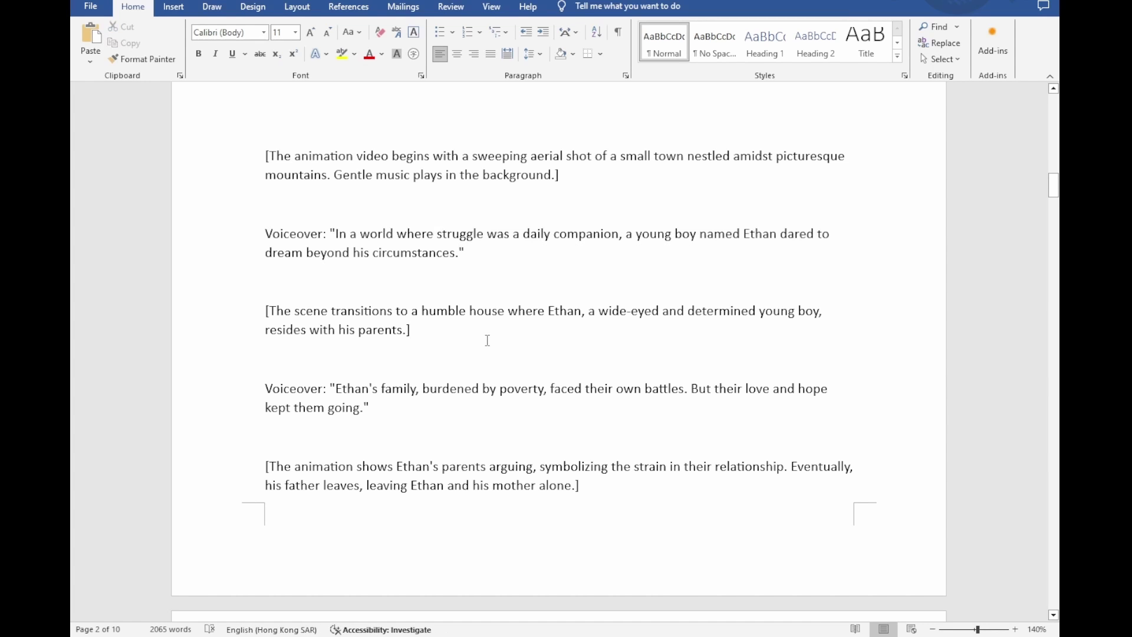
scroll(487, 341, down, 3)
drag(235, 242, 480, 277)
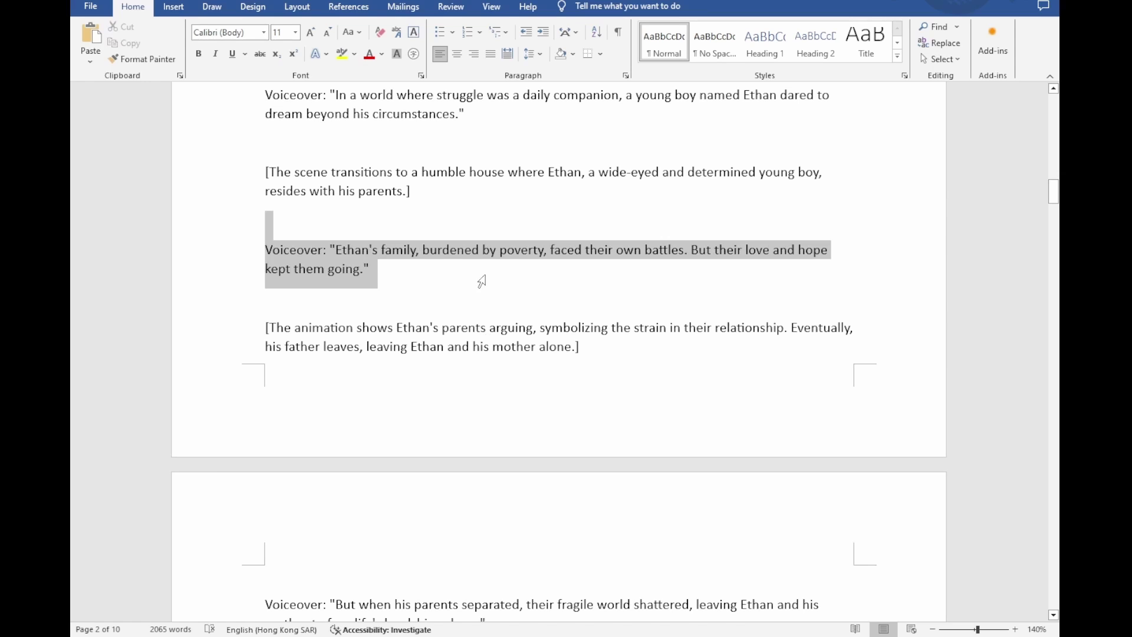
click(523, 303)
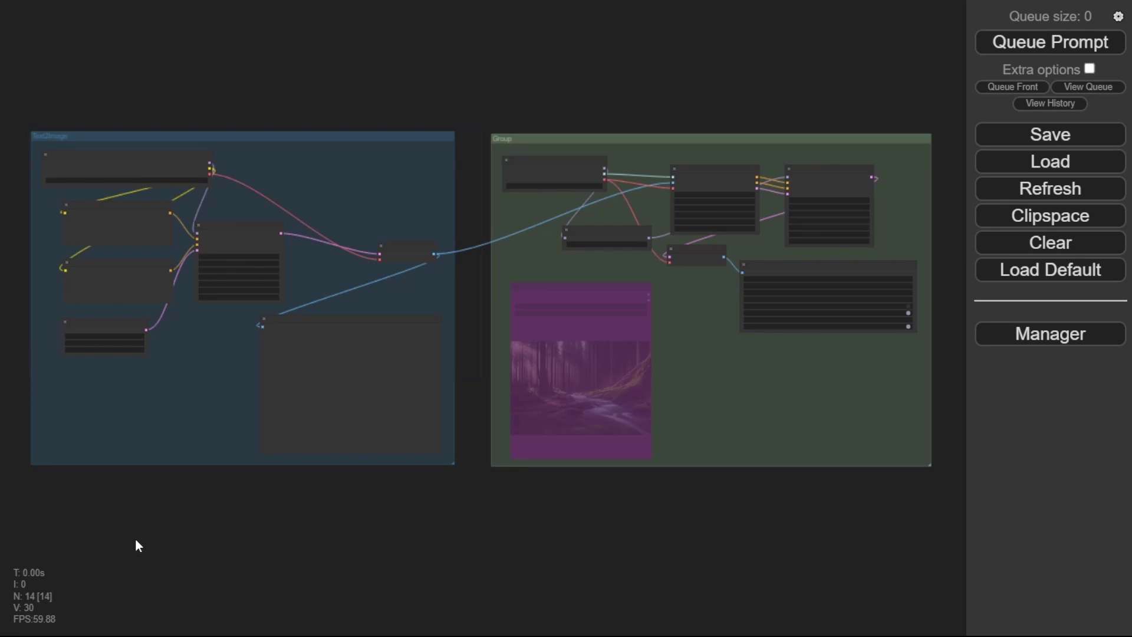
scroll(136, 540, up, 2)
drag(146, 541, 272, 571)
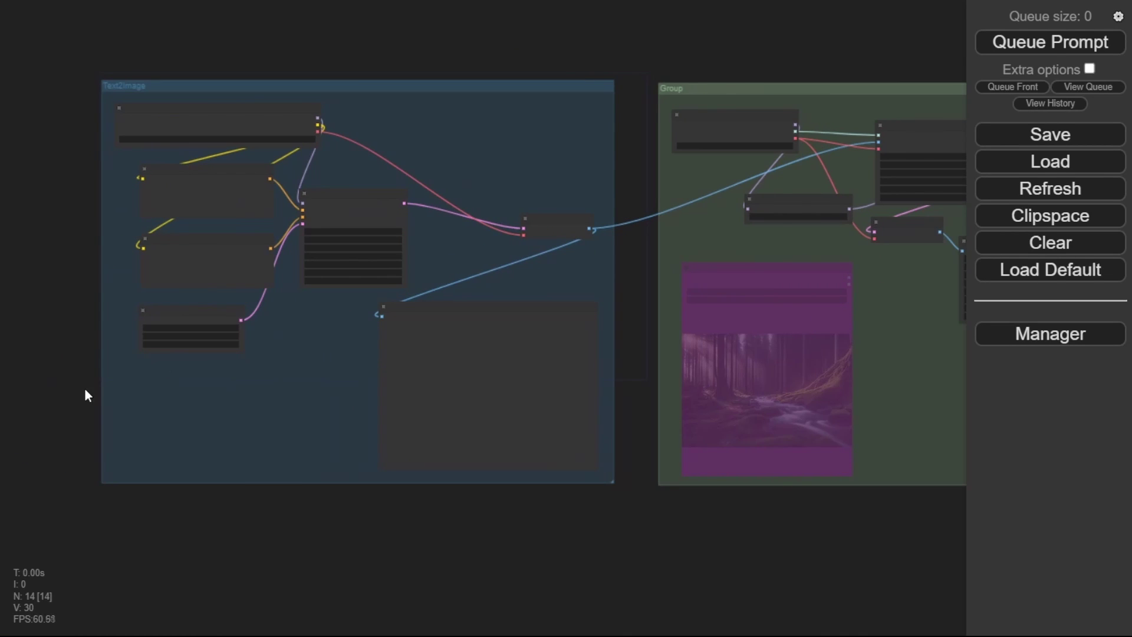
scroll(313, 538, down, 4)
scroll(312, 539, down, 3)
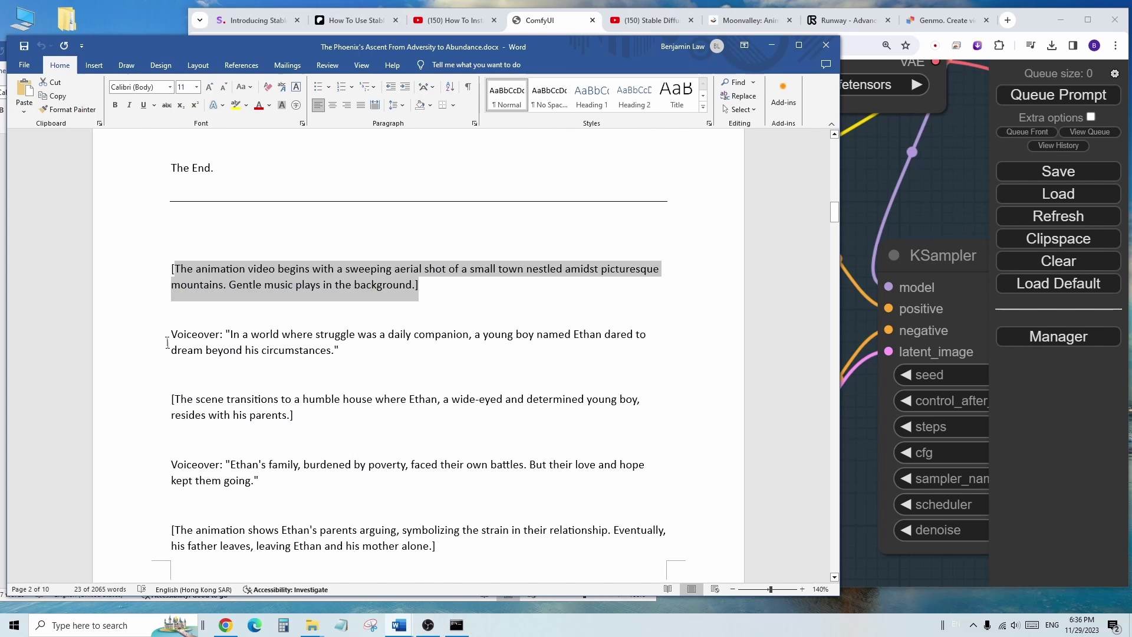
- Select the first bracketed scene paragraph describing the aerial shot of the mountain town
click(175, 269)
drag(175, 269, 416, 285)
key(ctrl+c)
- Replace the entire positive prompt with the copied scene description
click(865, 189)
click(543, 253)
key(ctrl+a)
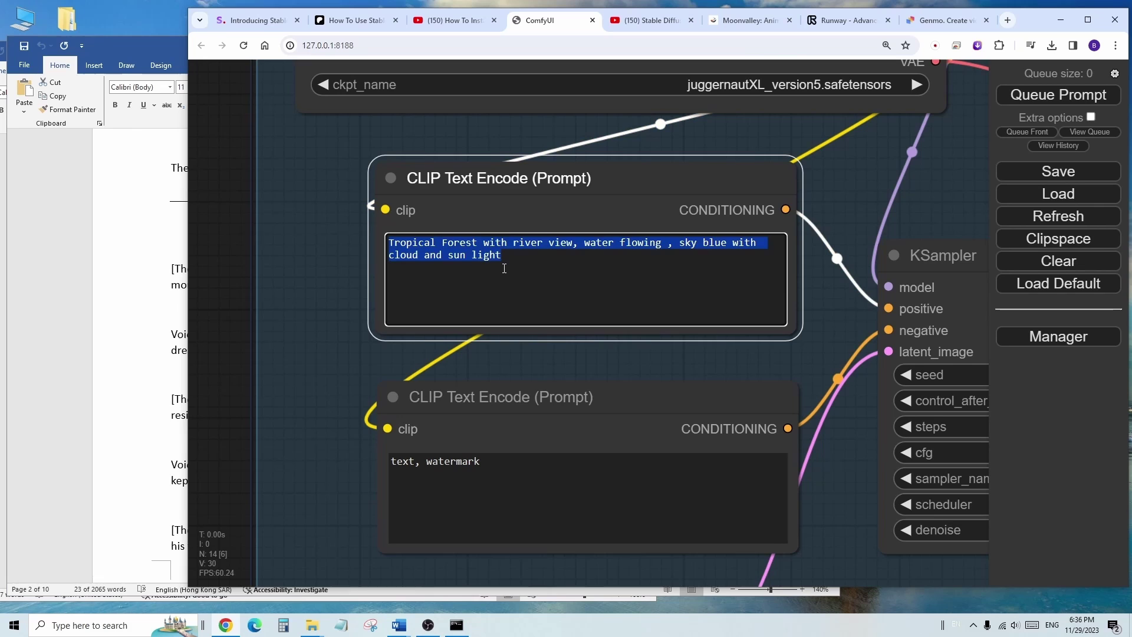
key(ctrl+v)
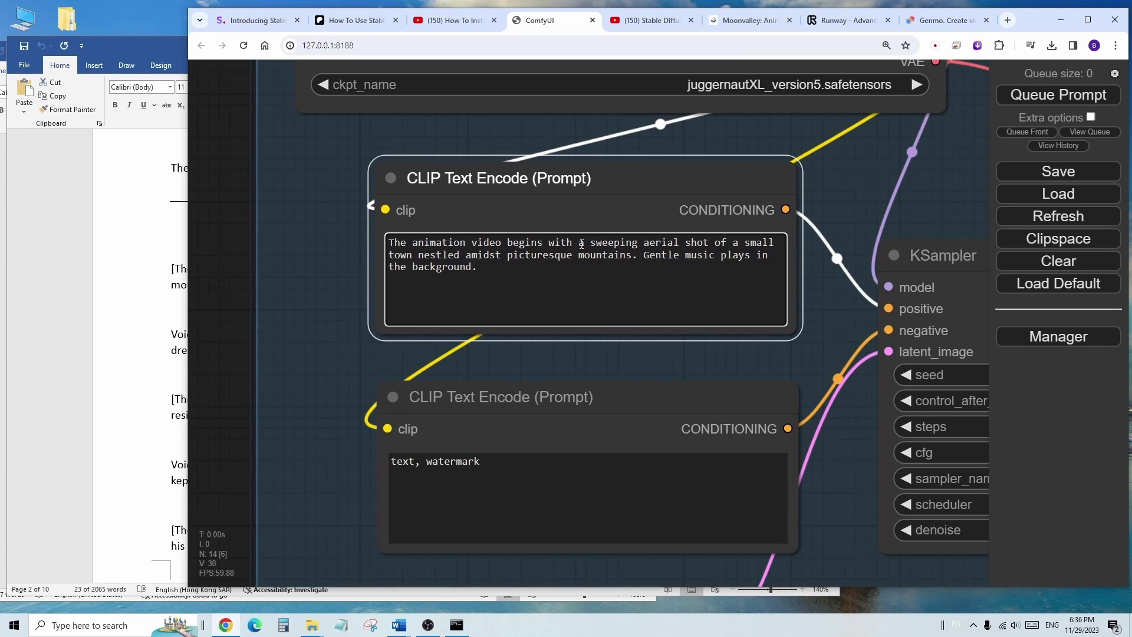
- Delete the prompt's opening words, add a comma and select the gentle music phrase to rewrite
drag(582, 244, 391, 242)
key(BackSpace)
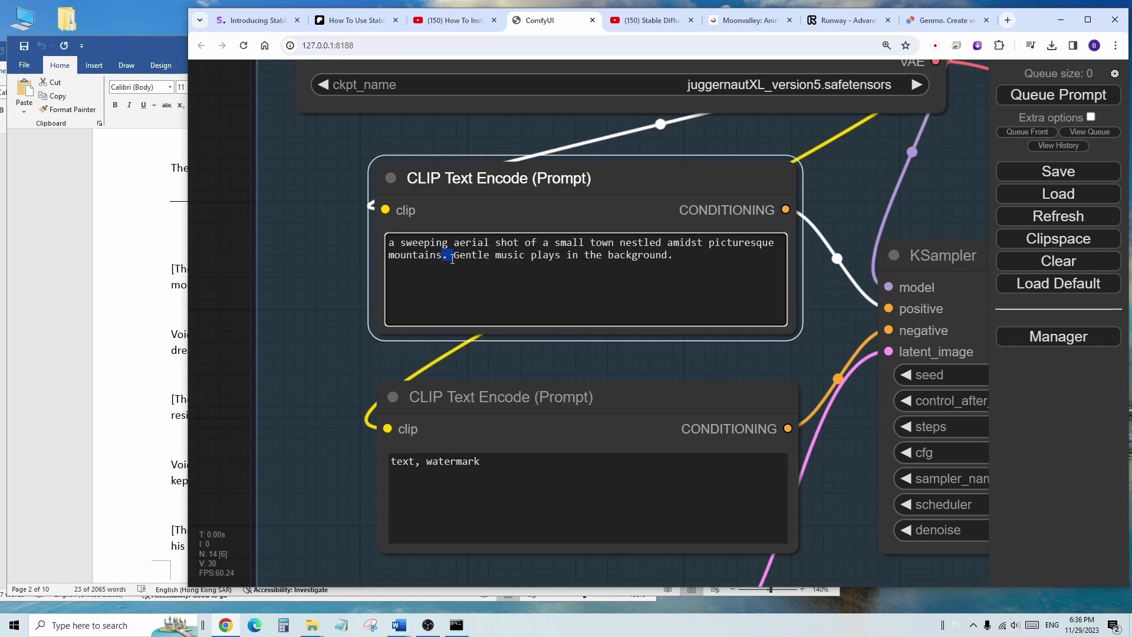
text(,)
drag(690, 259, 453, 265)
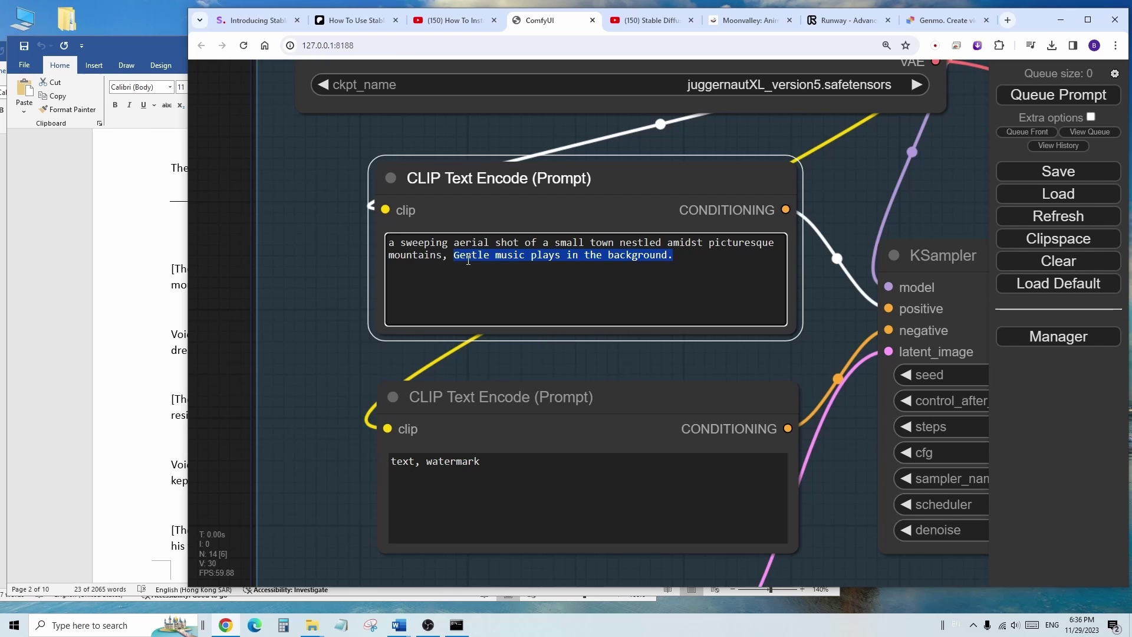
double_click(470, 259)
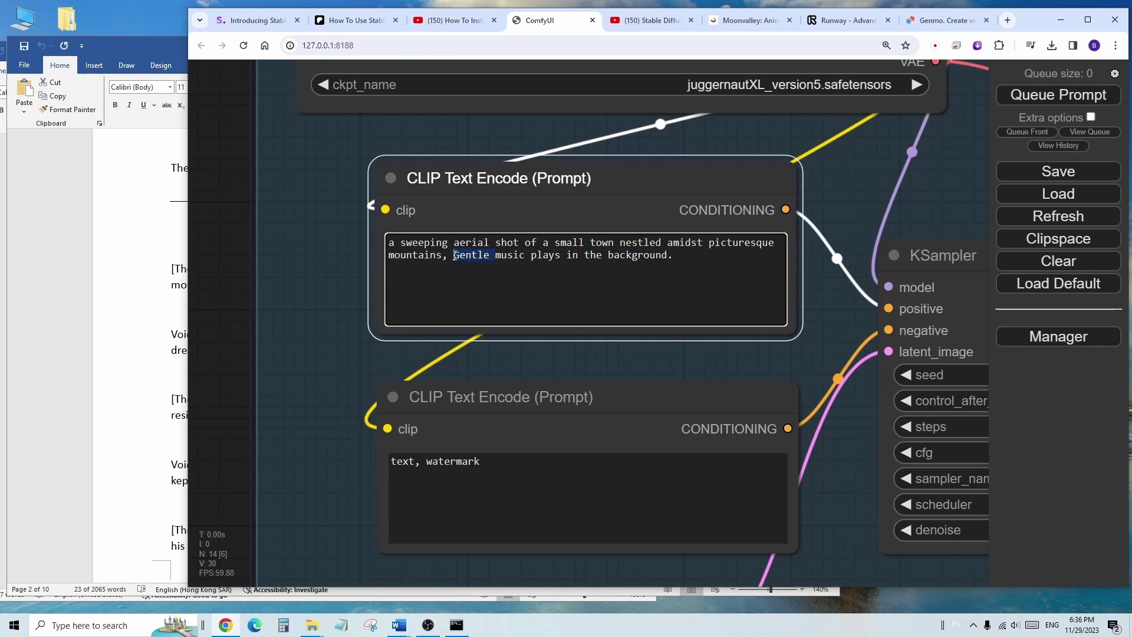
drag(454, 259, 665, 254)
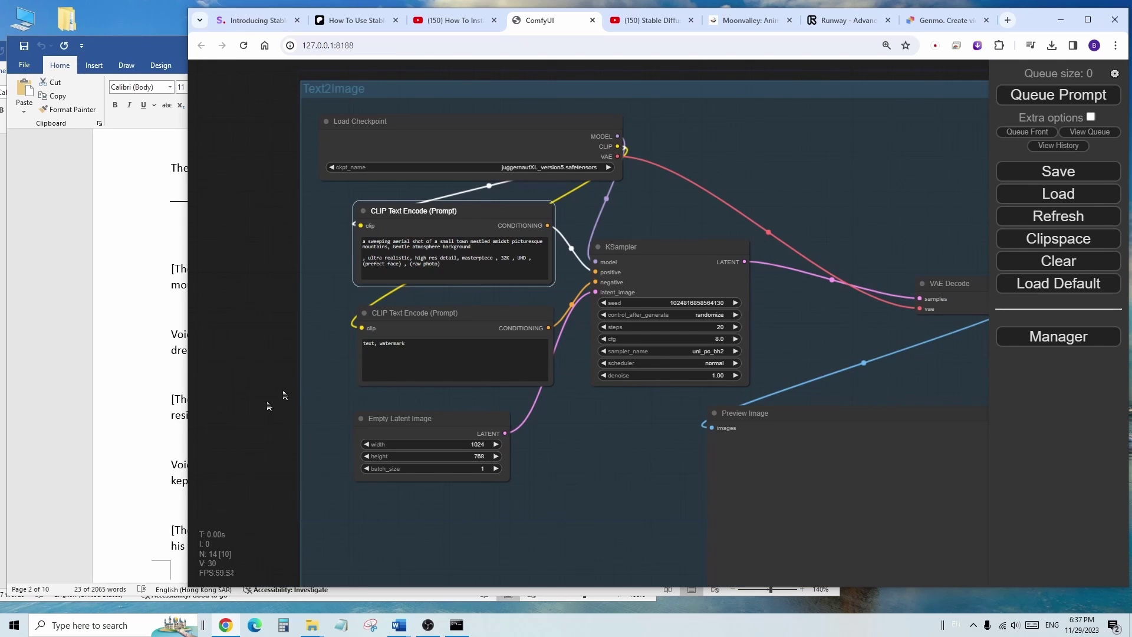
scroll(284, 371, up, 2)
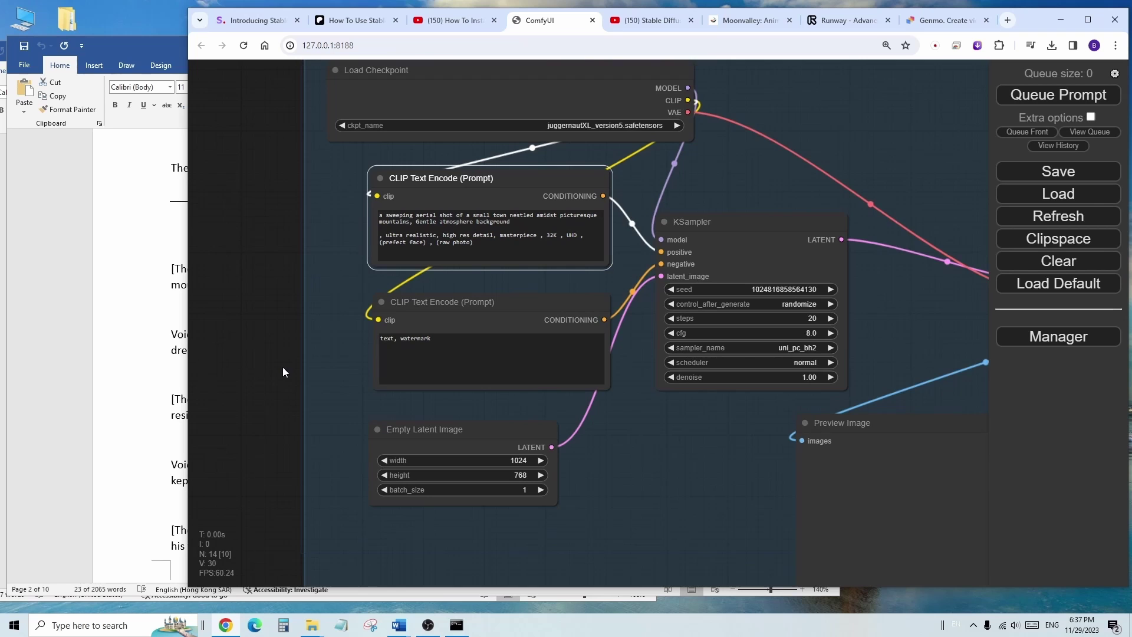
drag(313, 474, 265, 228)
scroll(274, 235, up, 4)
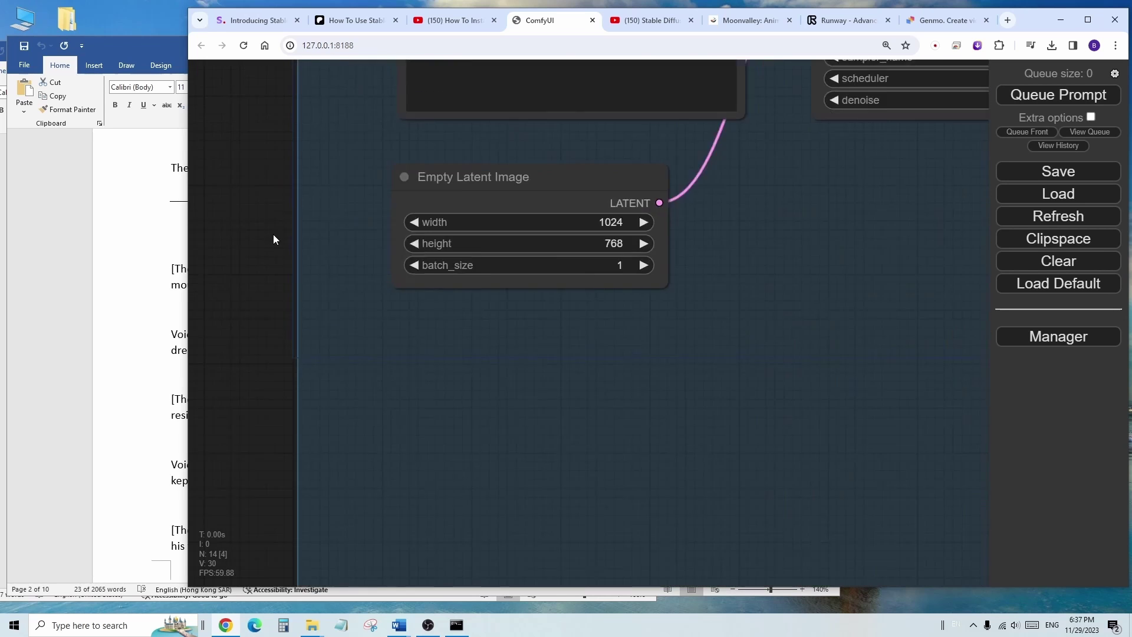
scroll(252, 197, down, 5)
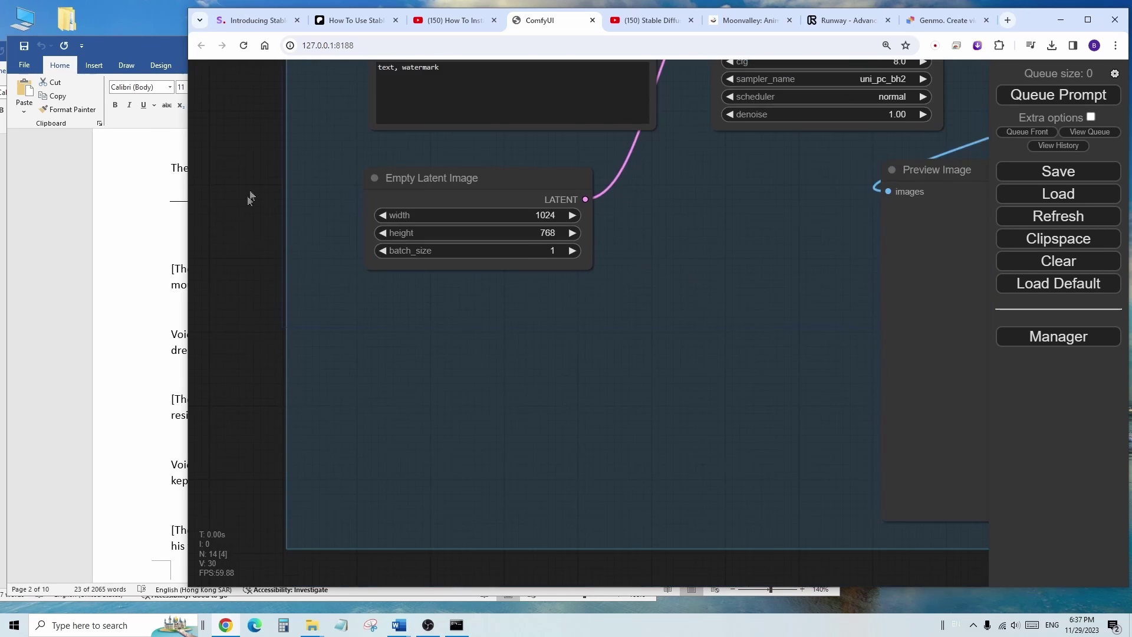
scroll(270, 377, up, 3)
drag(258, 339, 223, 311)
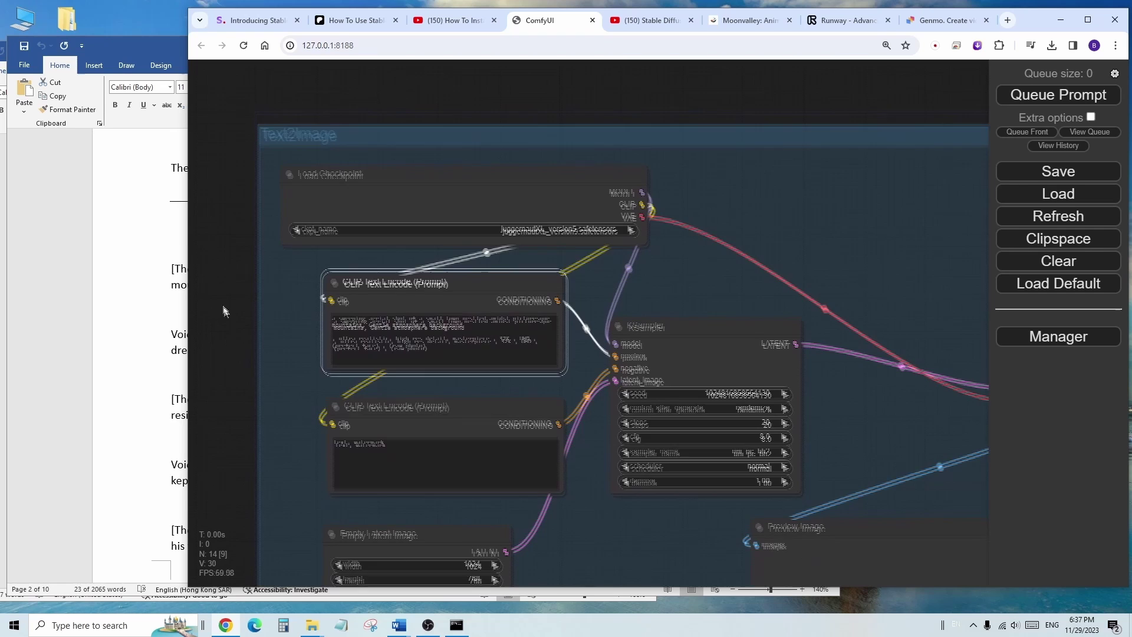
scroll(614, 102, up, 6)
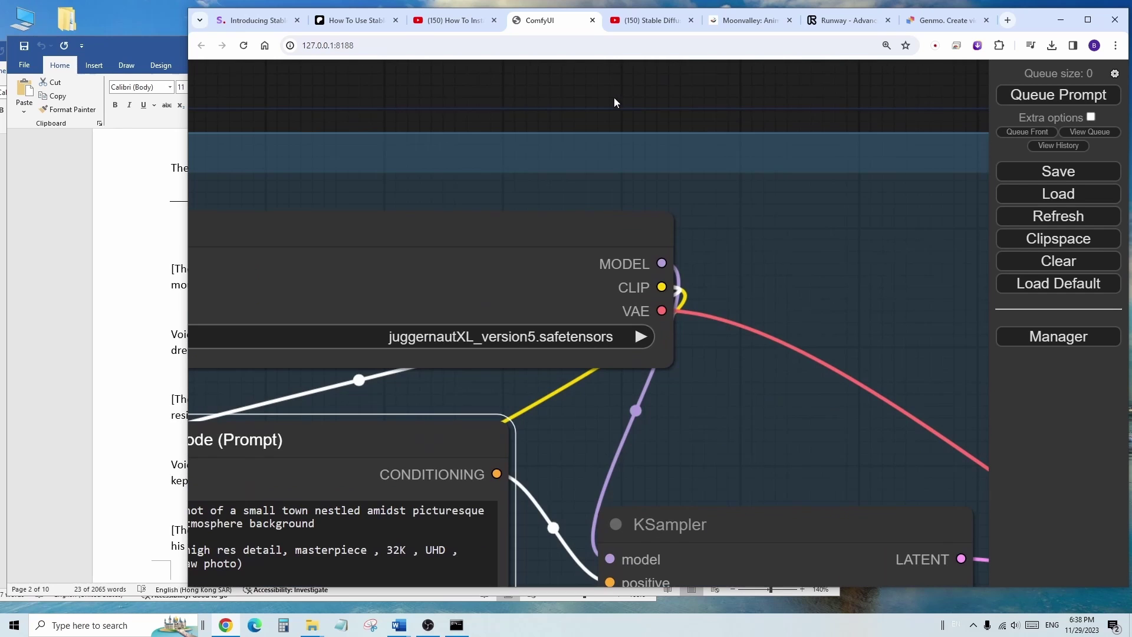
click(412, 355)
scroll(622, 359, down, 3)
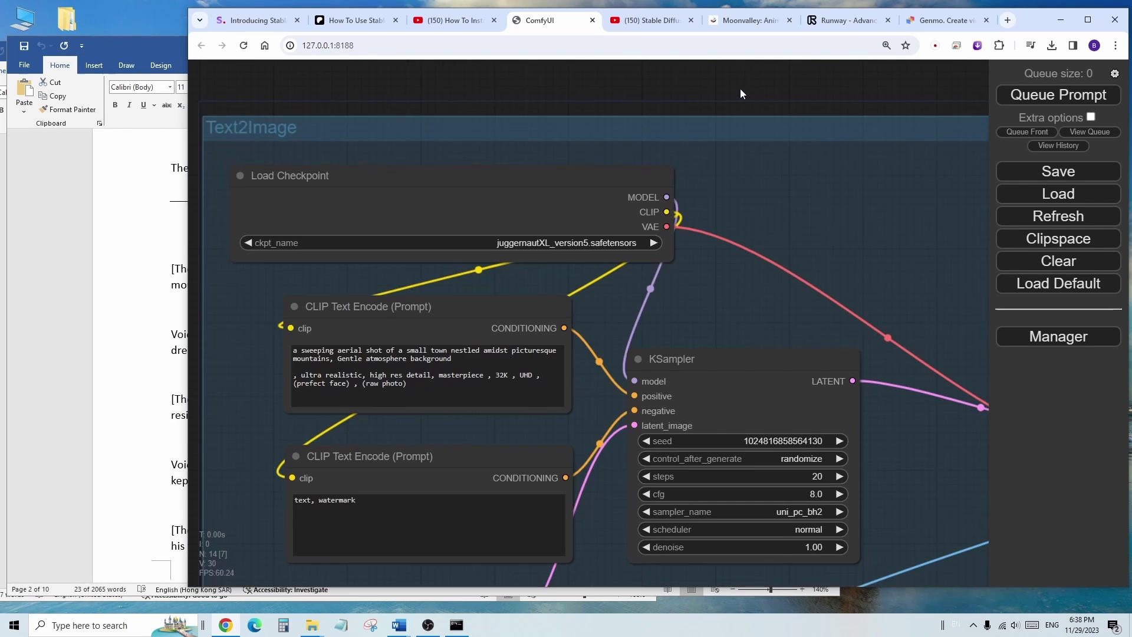
scroll(497, 66, up, 2)
scroll(476, 61, down, 3)
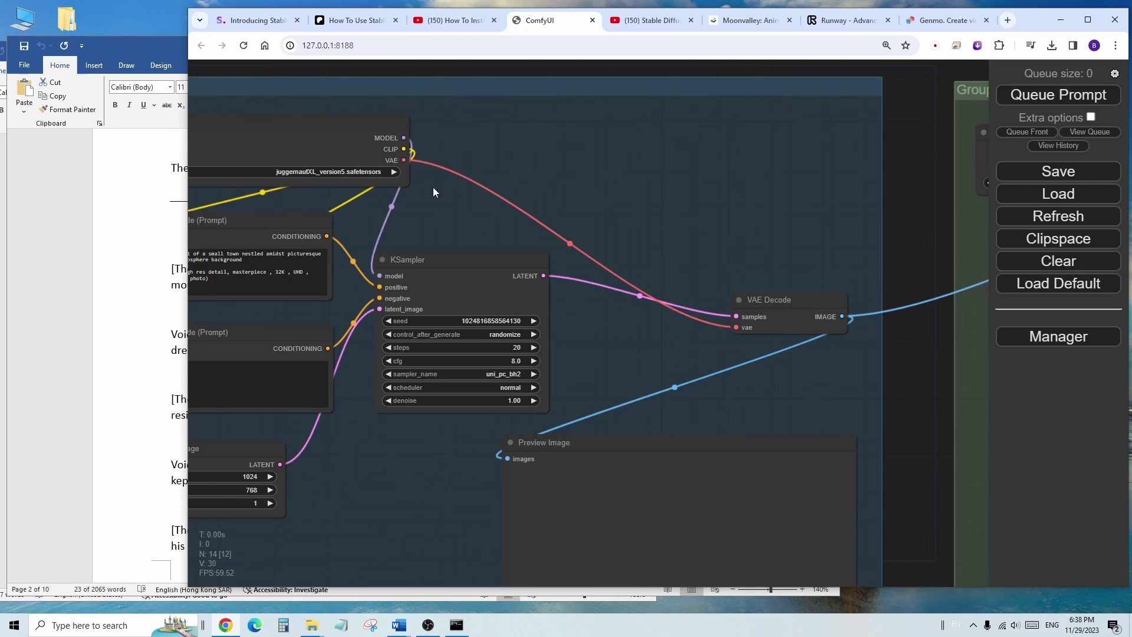
- Zoom in on SVD_img2vid_Conditioning and open the Value entry for video_frames (72)
drag(930, 171, 235, 197)
scroll(331, 194, up, 5)
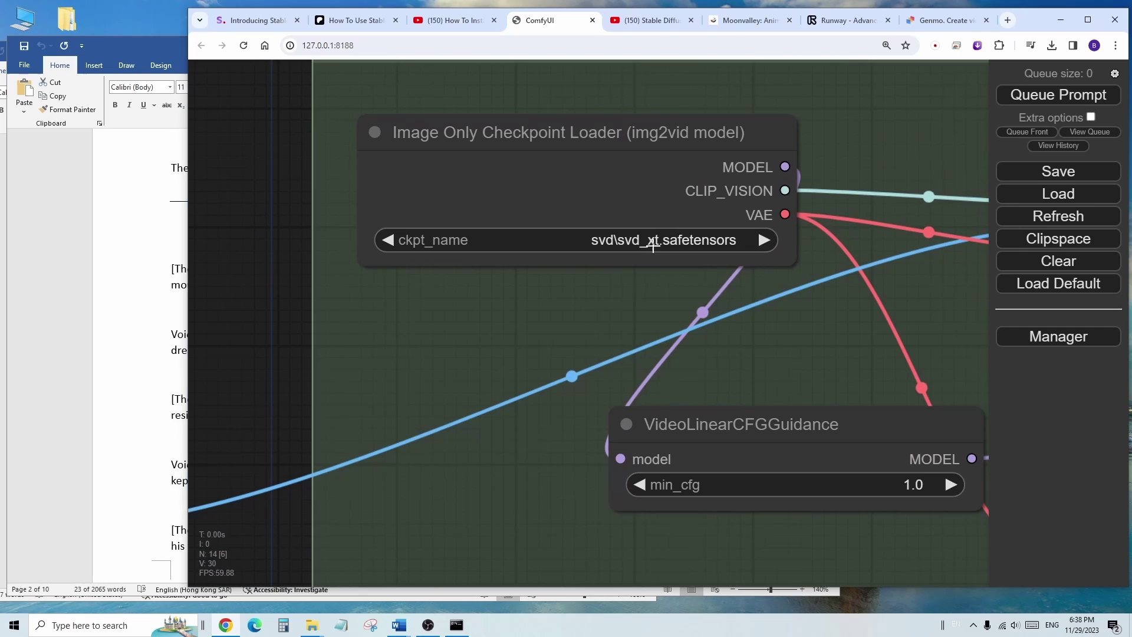
scroll(273, 247, down, 5)
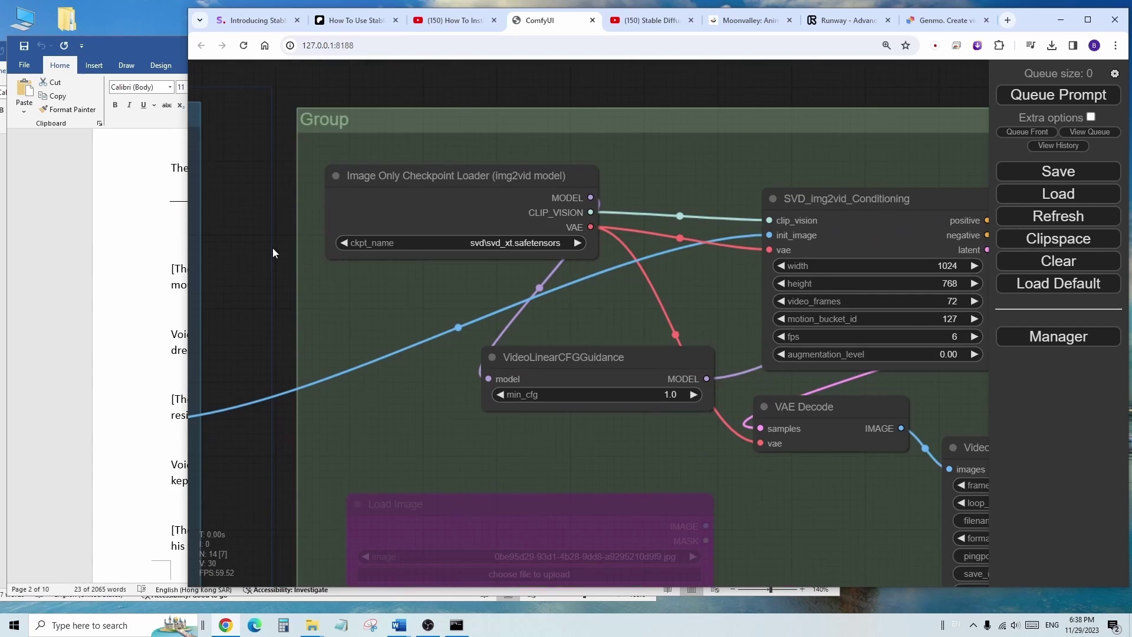
drag(728, 86, 411, 79)
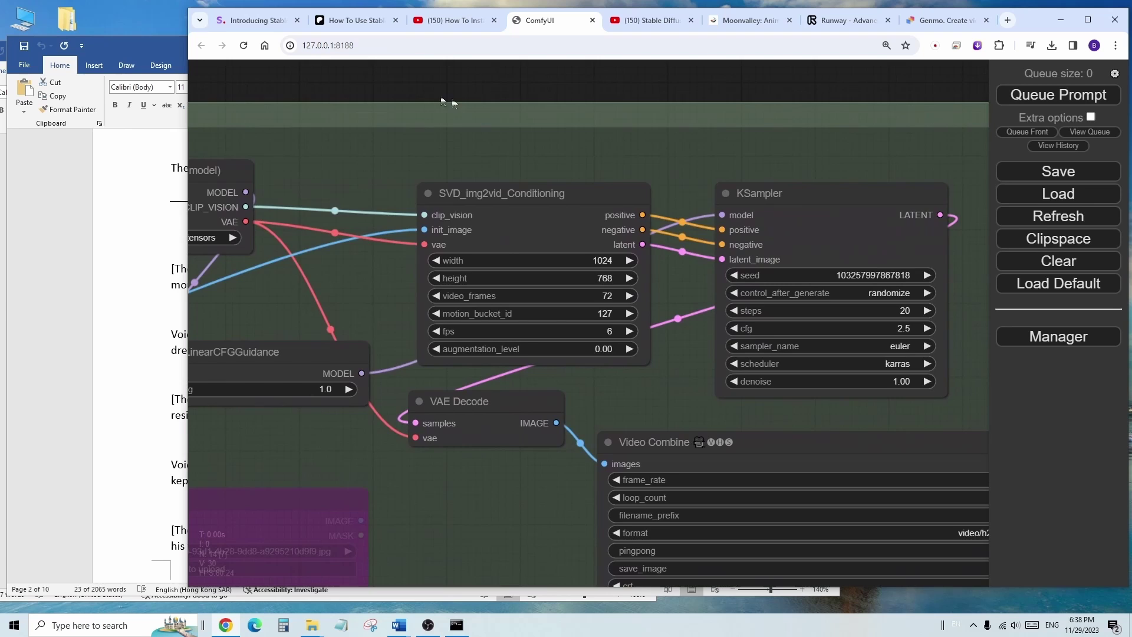
scroll(552, 104, up, 7)
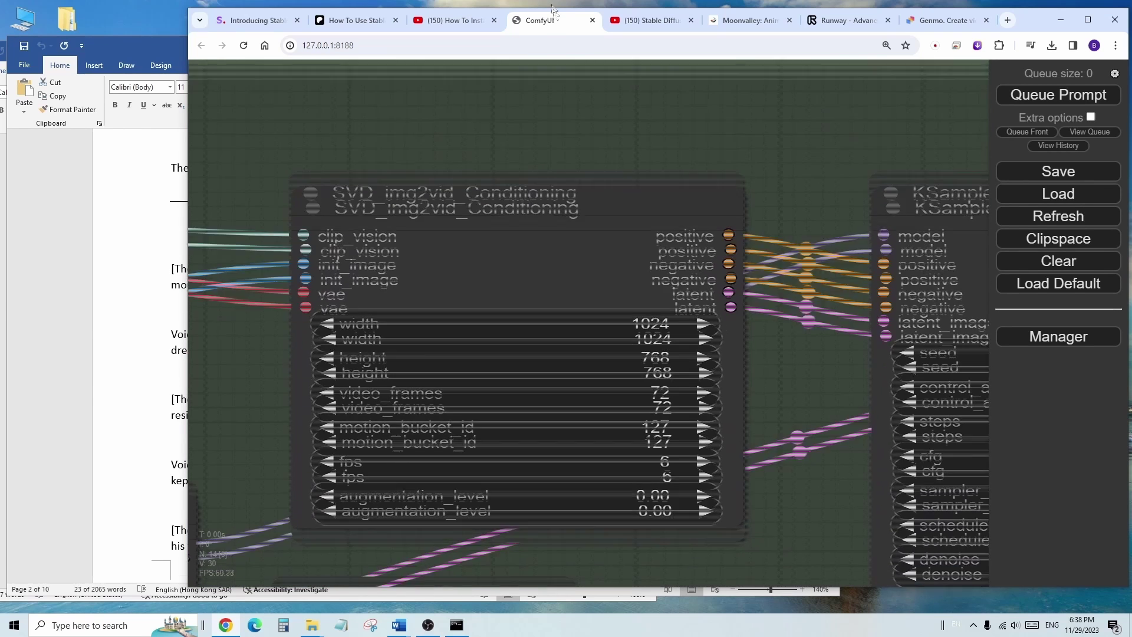
click(590, 392)
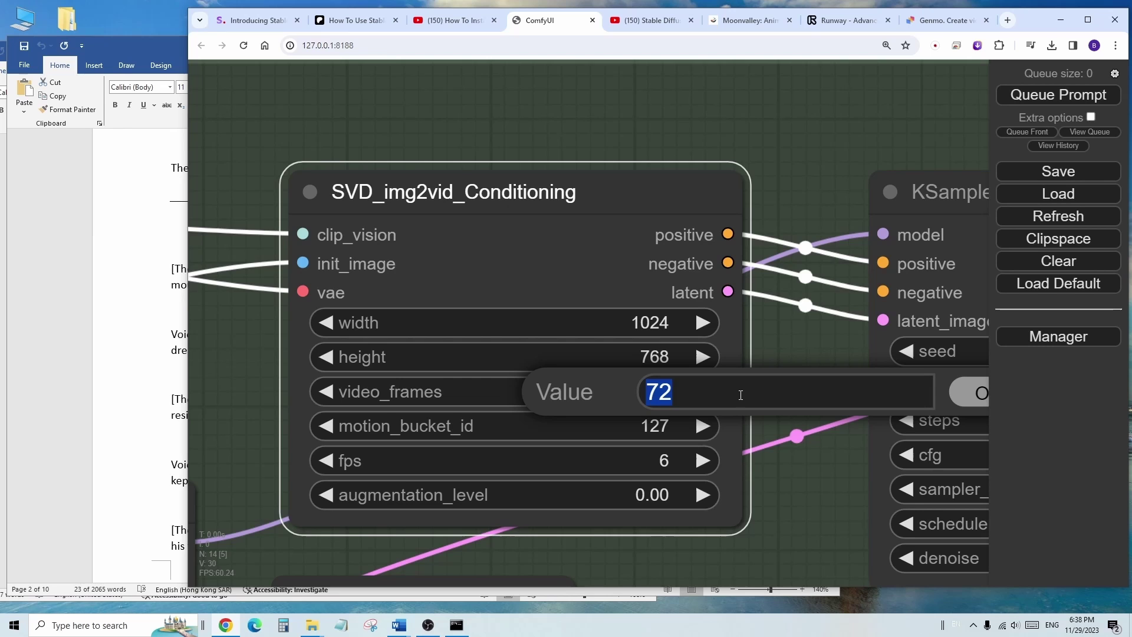
- Compute 14 × 3 in Calculator and enter 42 as the video_frames value
click(283, 625)
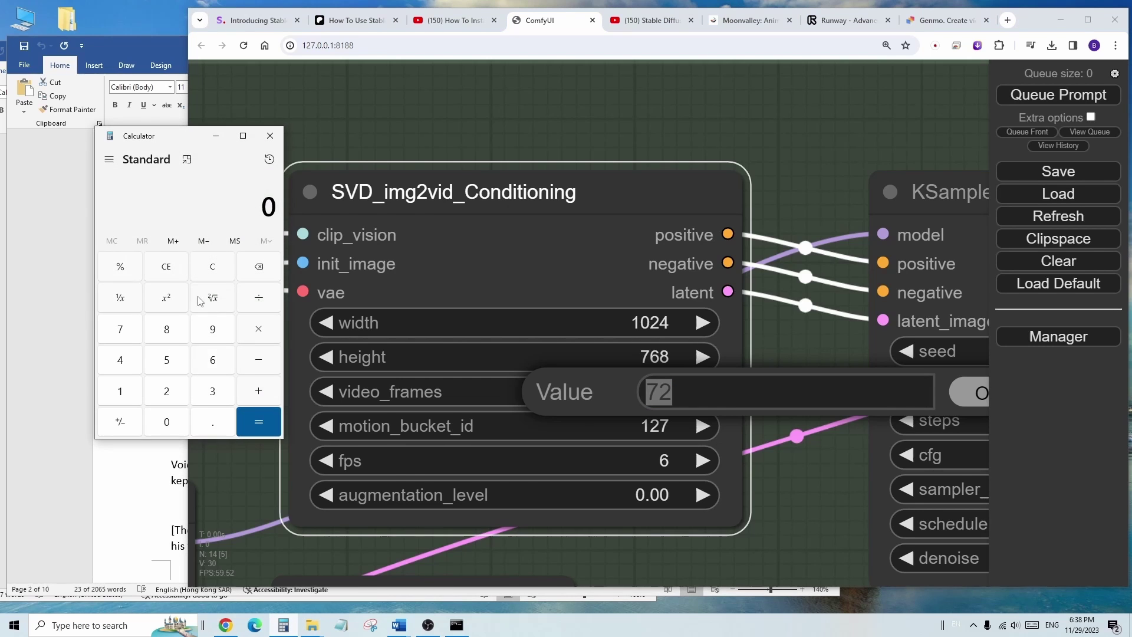
click(167, 391)
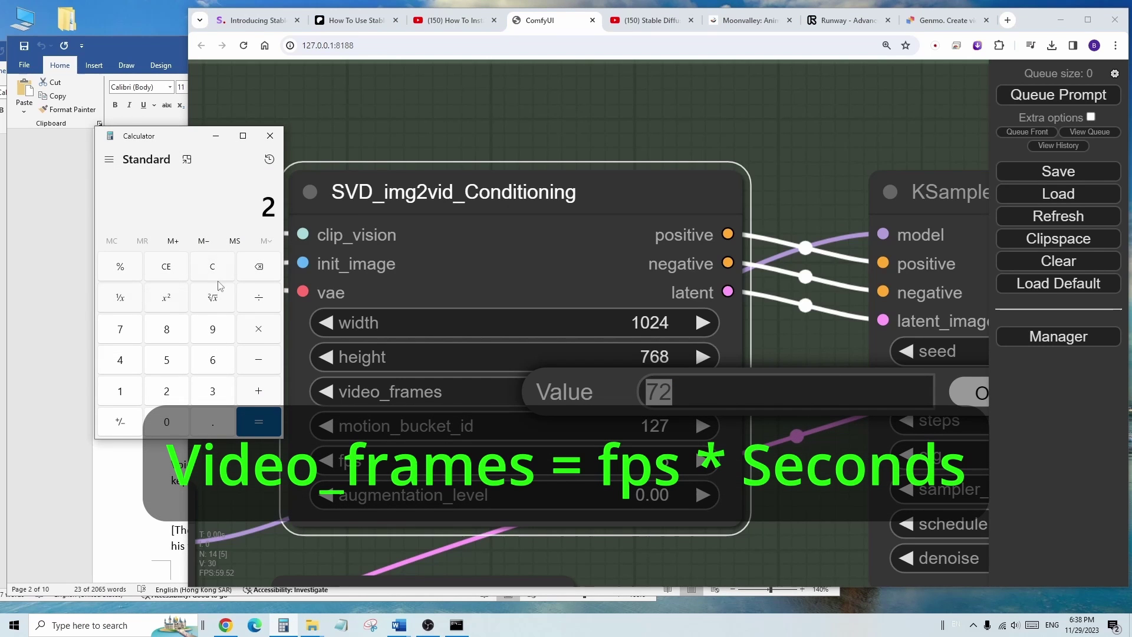
click(213, 271)
click(121, 390)
click(121, 360)
click(212, 391)
click(258, 421)
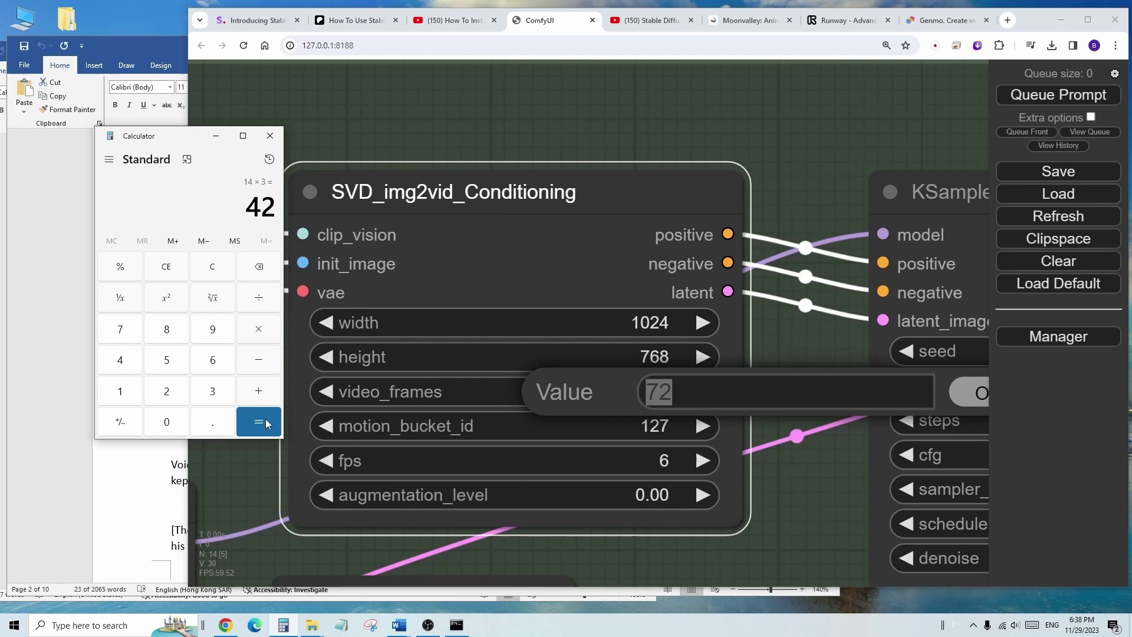
click(270, 136)
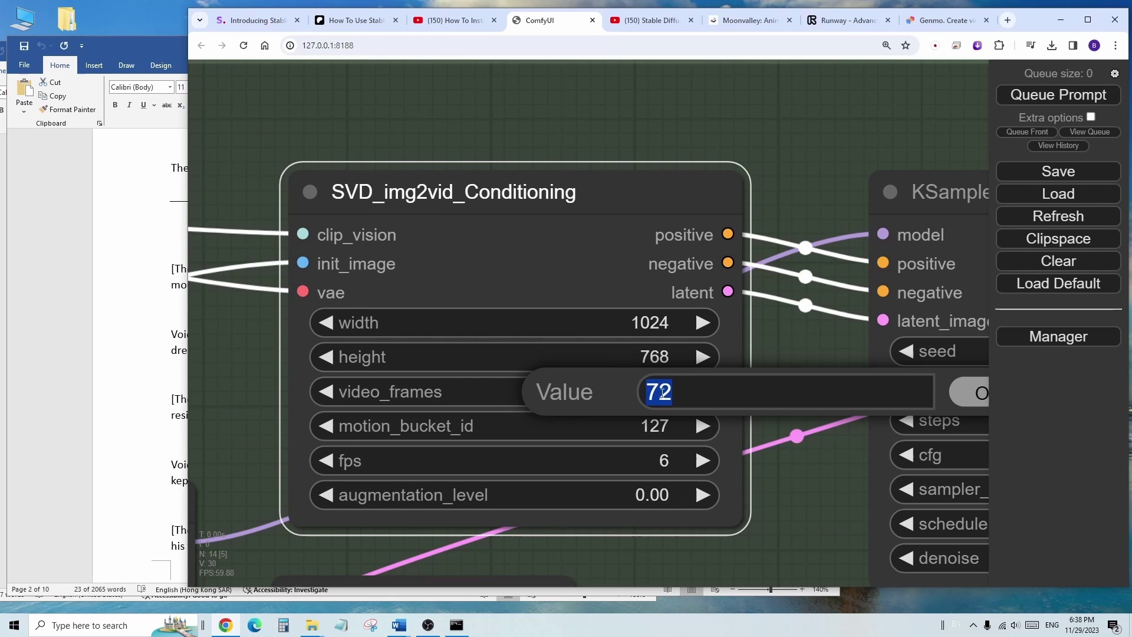
text(42)
key(Return)
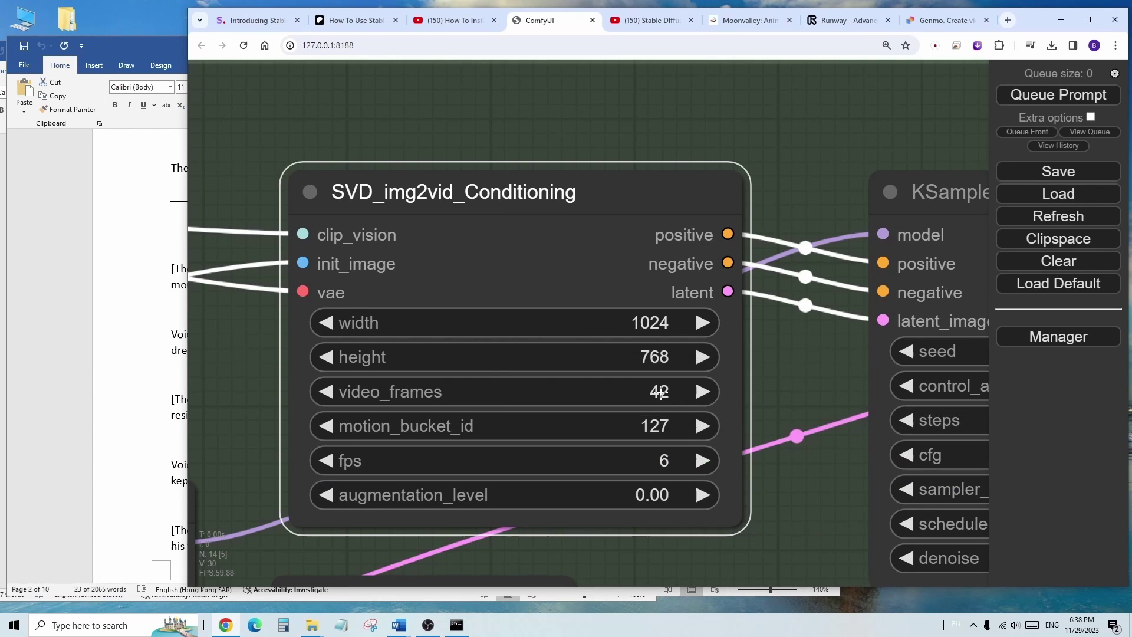
- Pan to the Video Combine node and set its frame_rate to 14
click(805, 350)
scroll(806, 349, down, 4)
scroll(805, 349, down, 3)
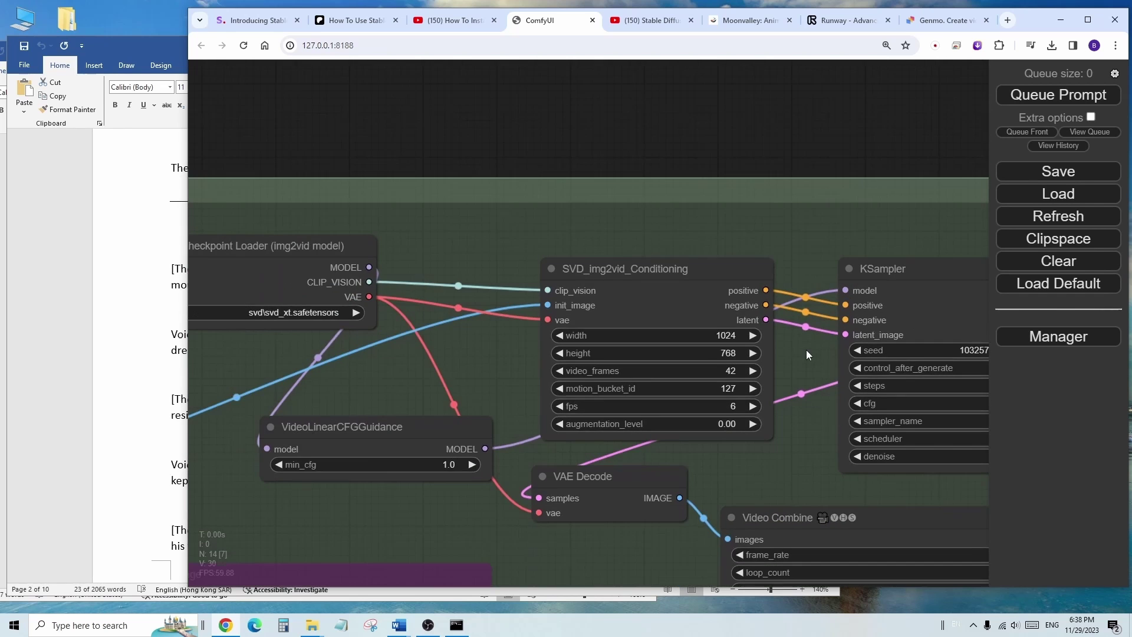
drag(943, 519, 637, 280)
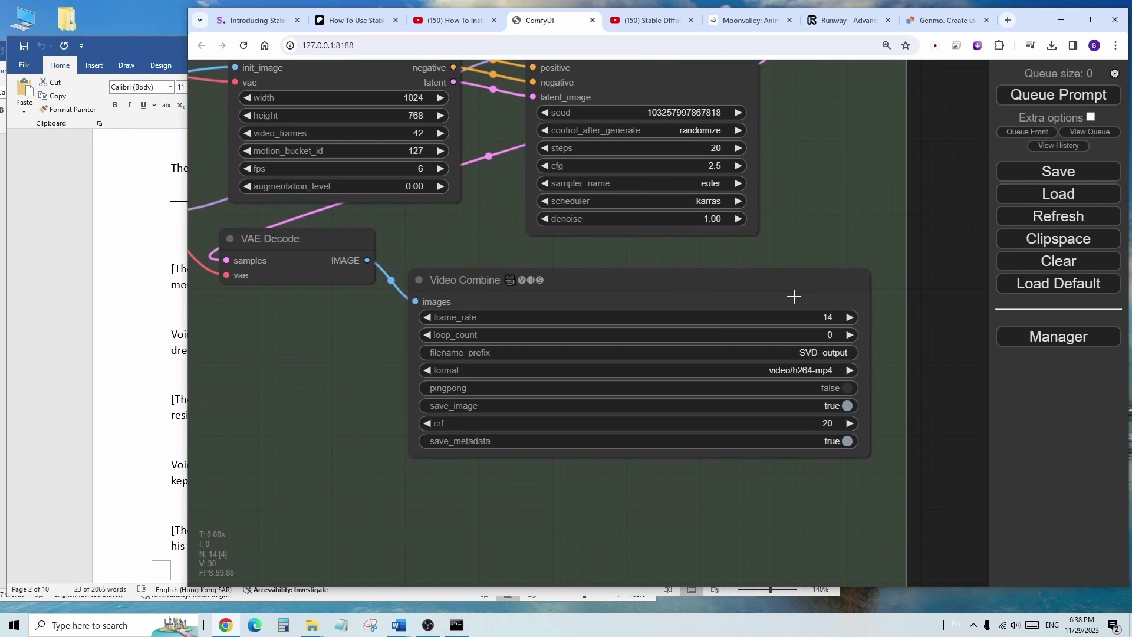
click(830, 317)
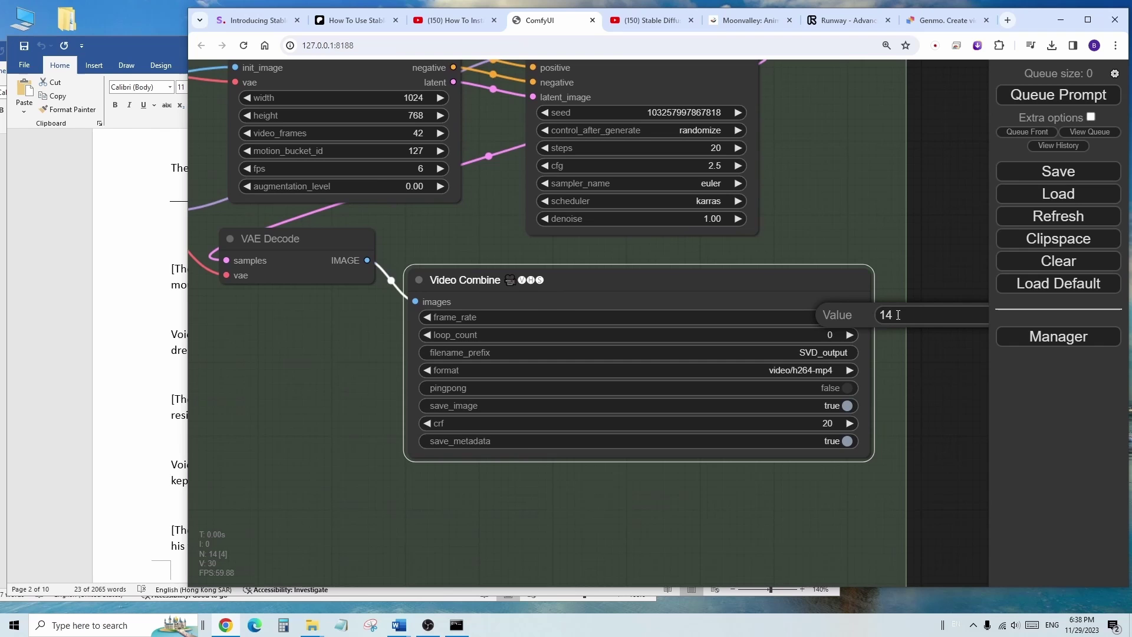
key(Return)
scroll(919, 318, up, 5)
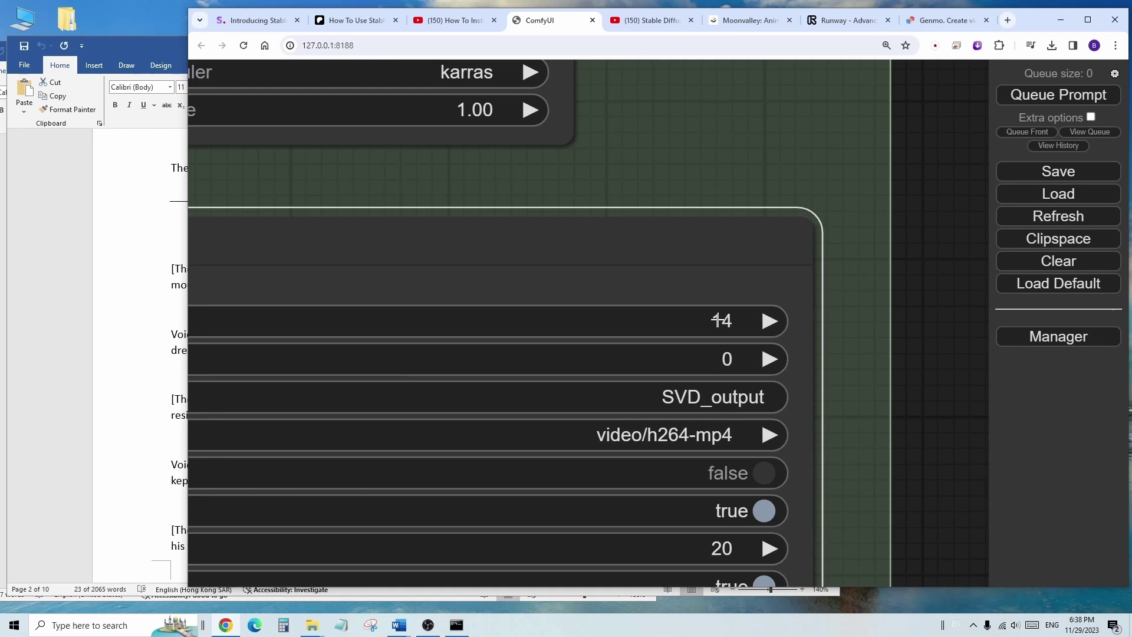
scroll(727, 319, down, 5)
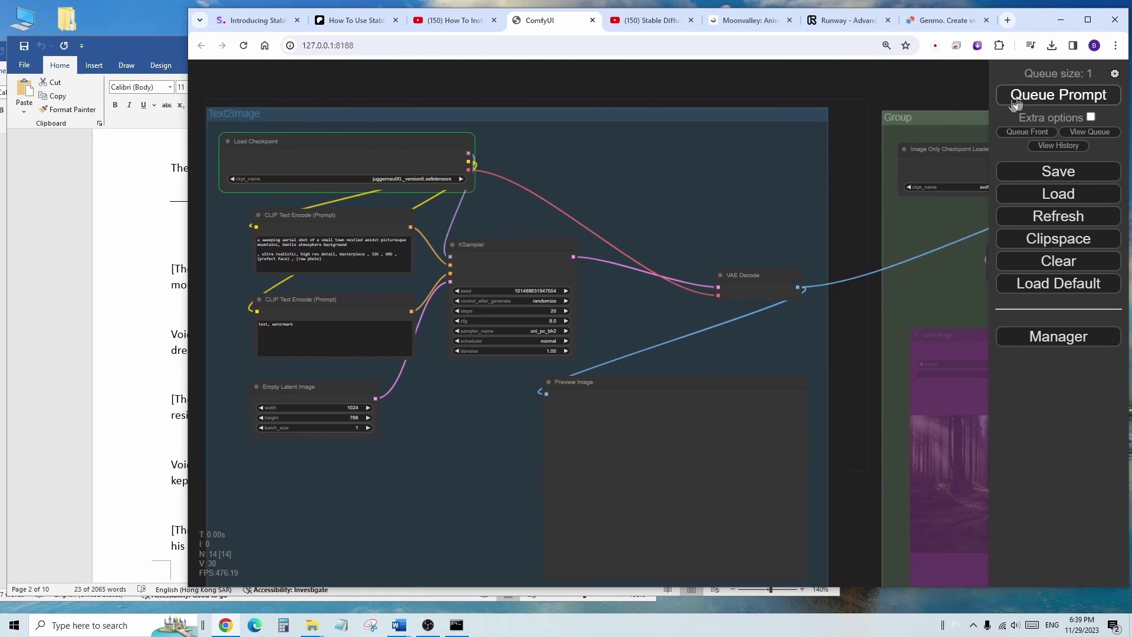
- Queue the workflow, then zoom and pan until KSampler and Video Combine are centred
click(1020, 95)
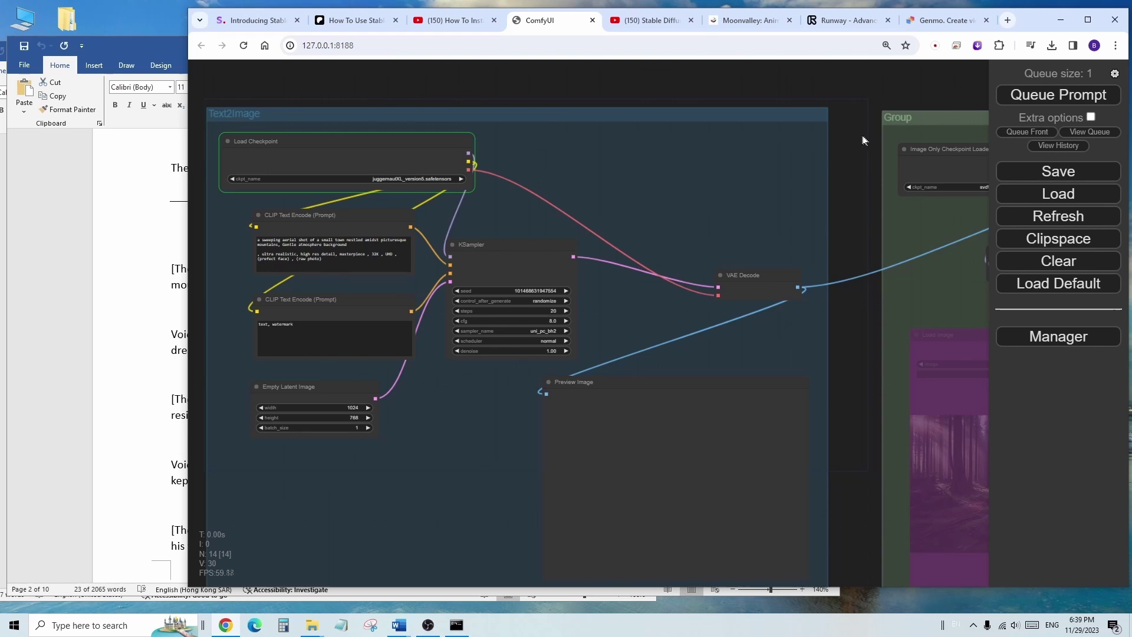
scroll(840, 107, down, 2)
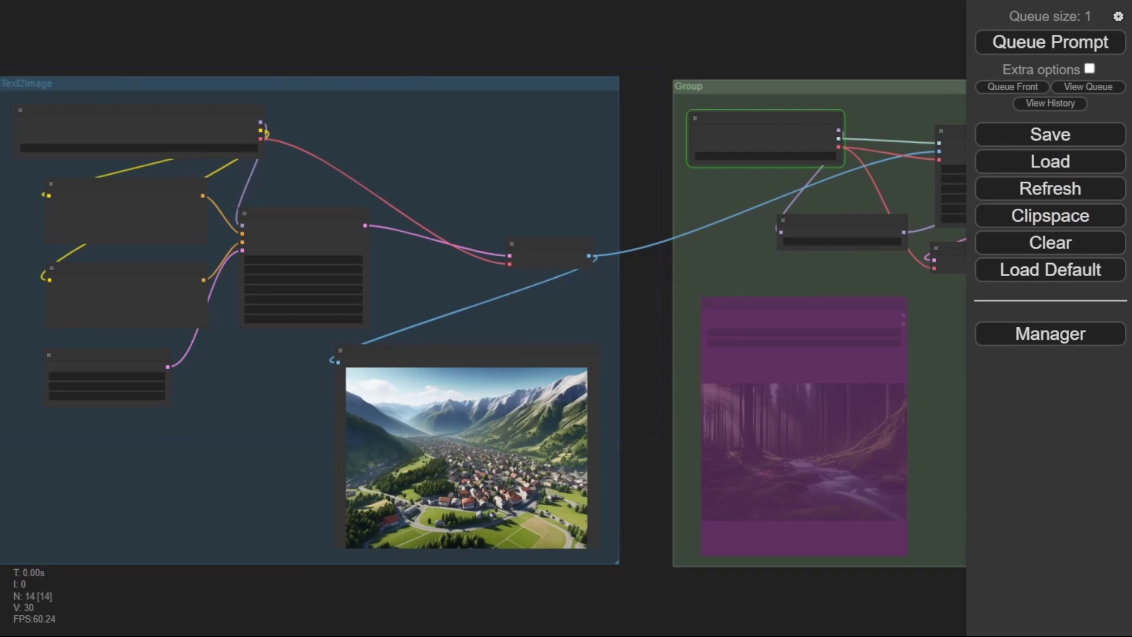
scroll(620, 600, up, 8)
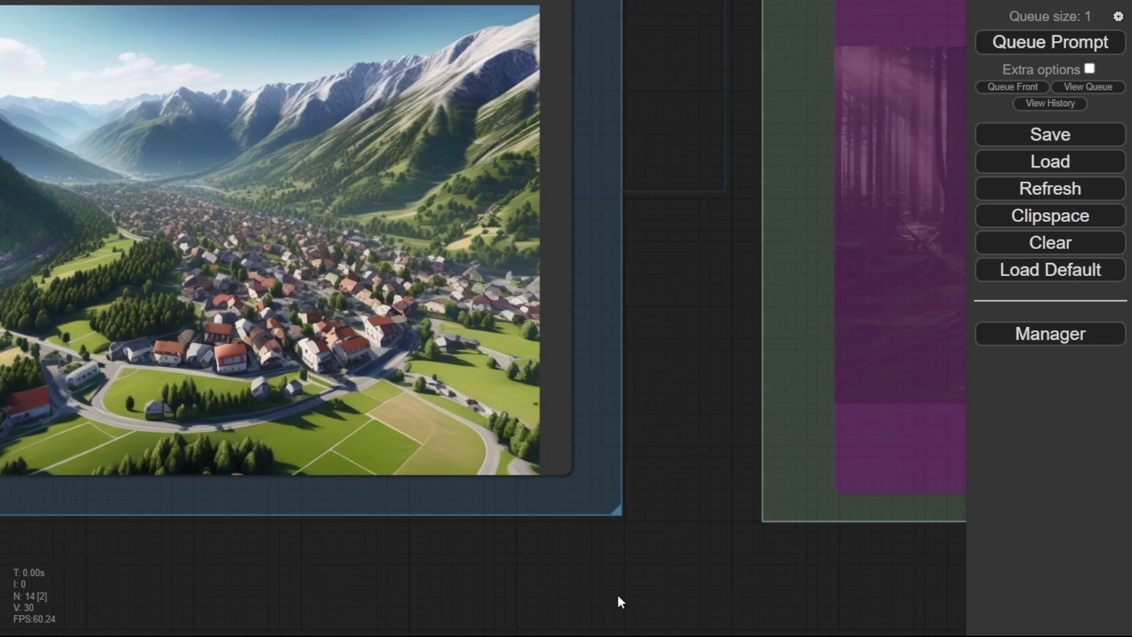
scroll(618, 601, down, 2)
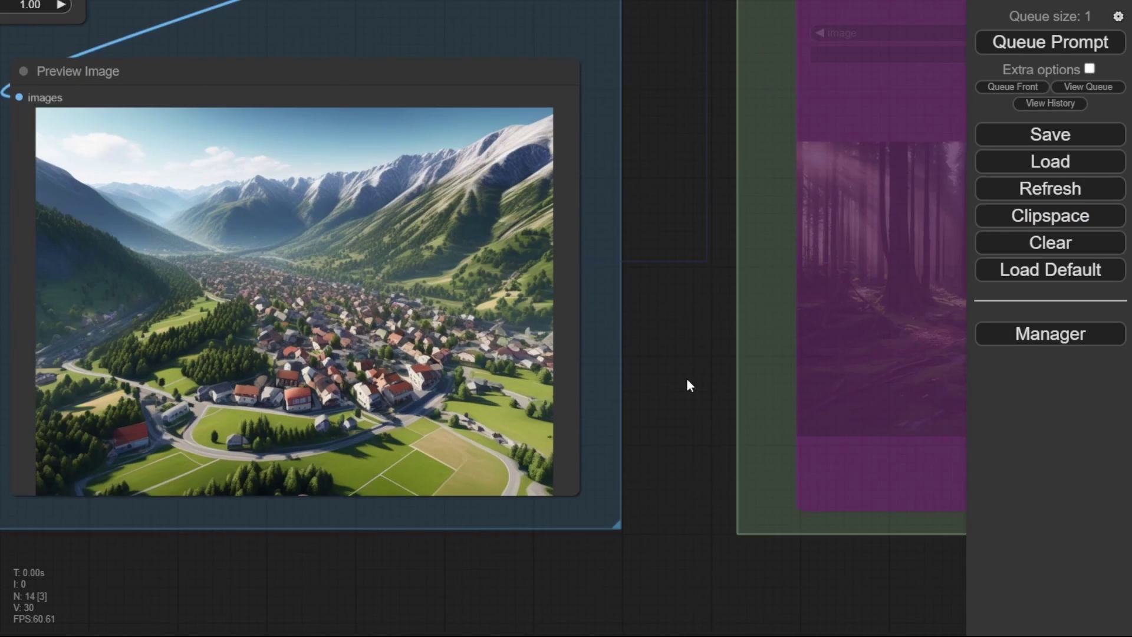
scroll(688, 384, down, 3)
drag(690, 386, 186, 534)
scroll(505, 566, down, 4)
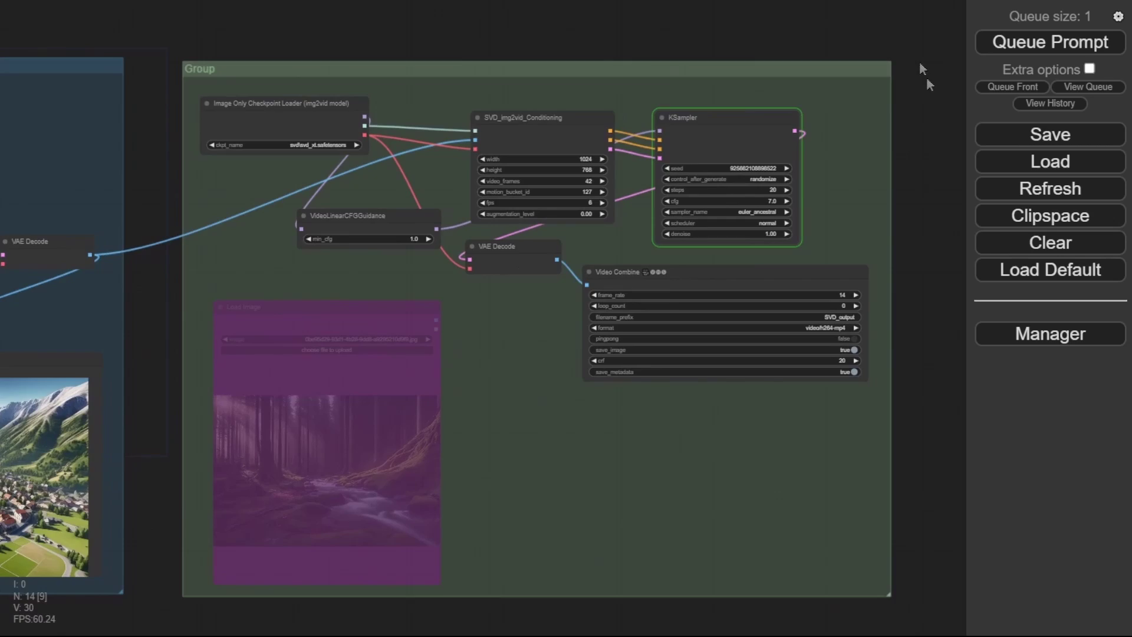
drag(851, 71, 723, 270)
scroll(837, 458, up, 5)
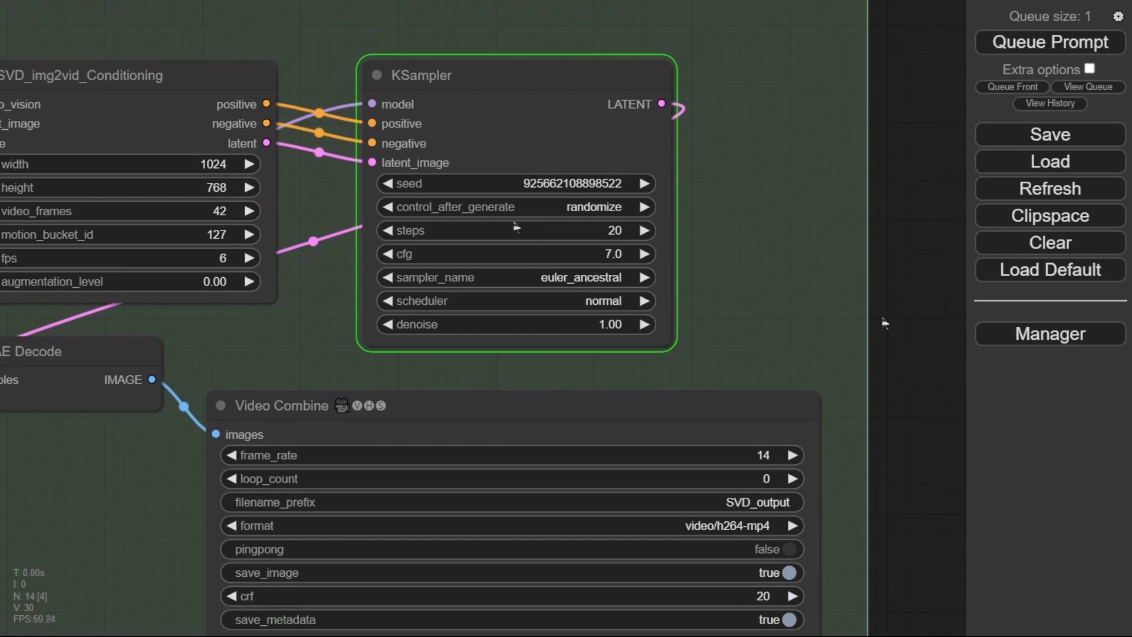
drag(96, 58, 255, 86)
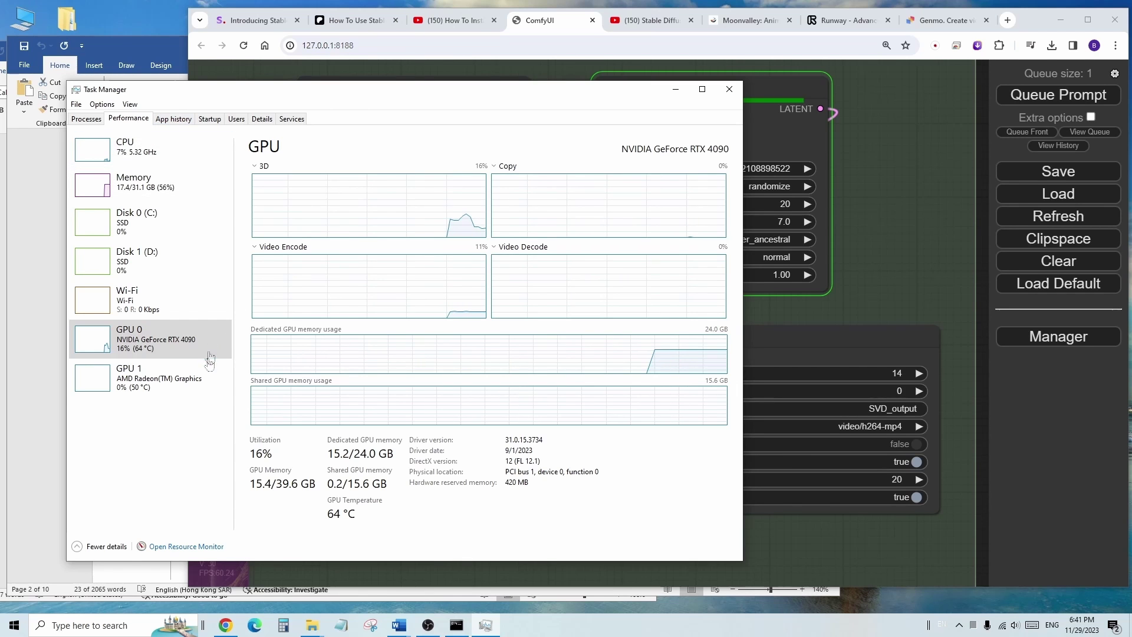
drag(415, 96, 352, 114)
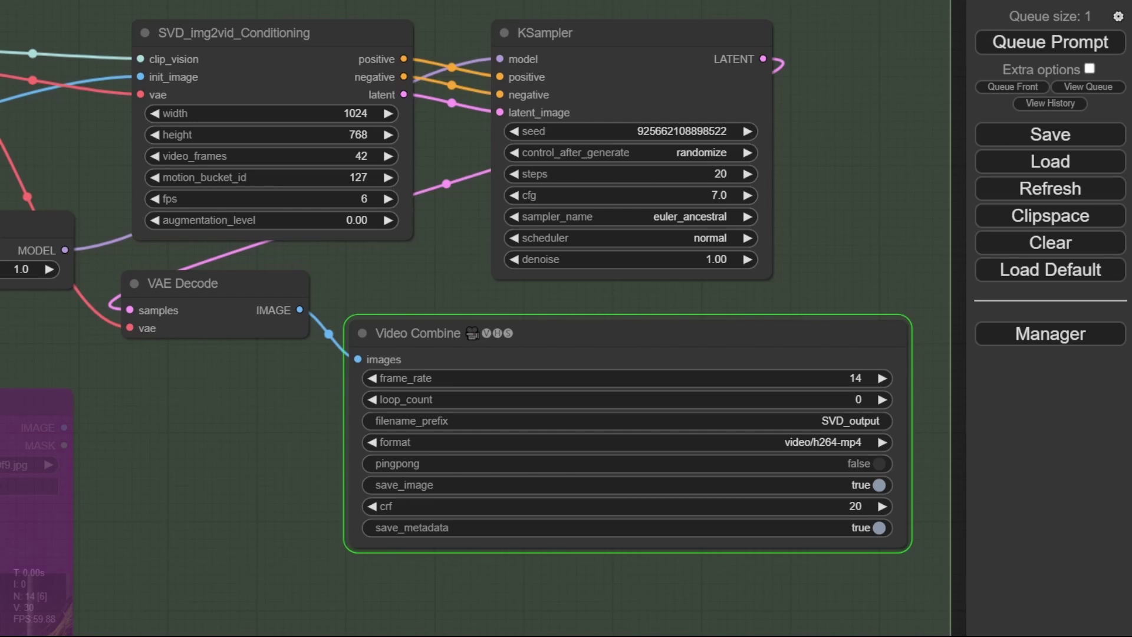
- Pan and zoom to view the animated aerial mountain-town clip in the Video Combine preview
scroll(351, 289, down, 4)
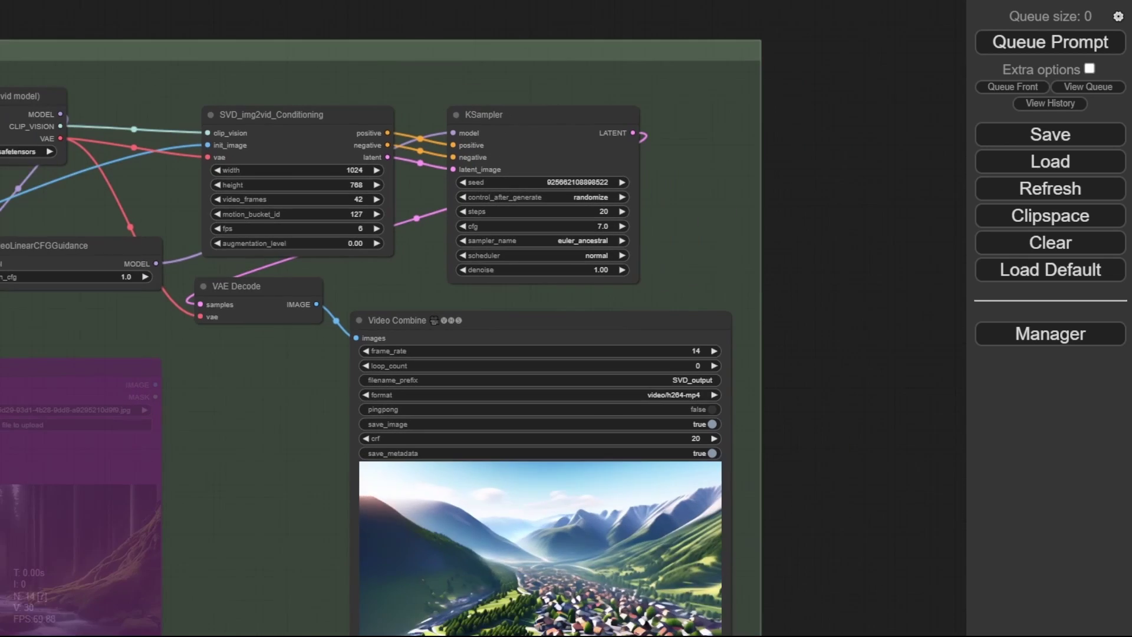
drag(796, 563, 938, 263)
scroll(816, 303, up, 6)
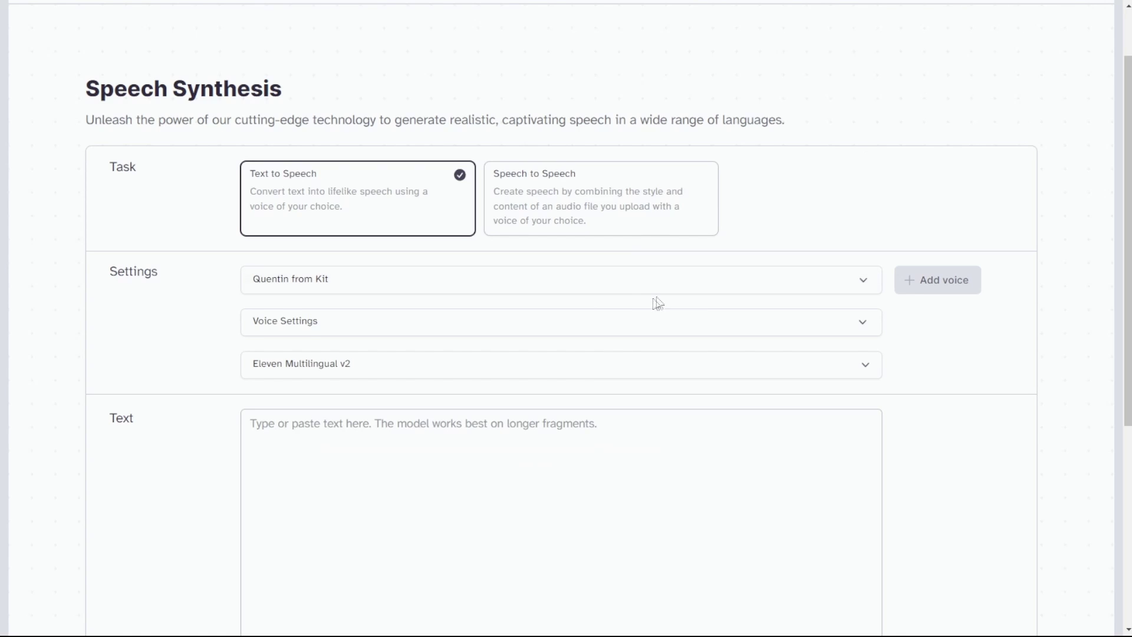
- Preview Frankie and Marcus, choose Marcus - authoritative and deep, then select the first Voiceover quote
click(663, 292)
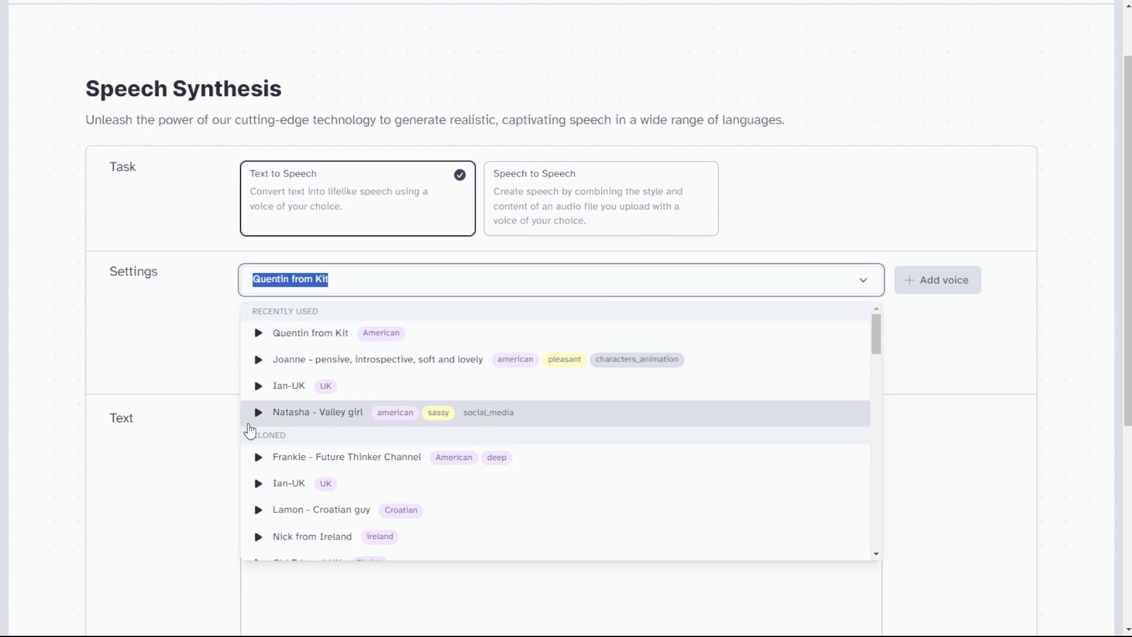
click(261, 459)
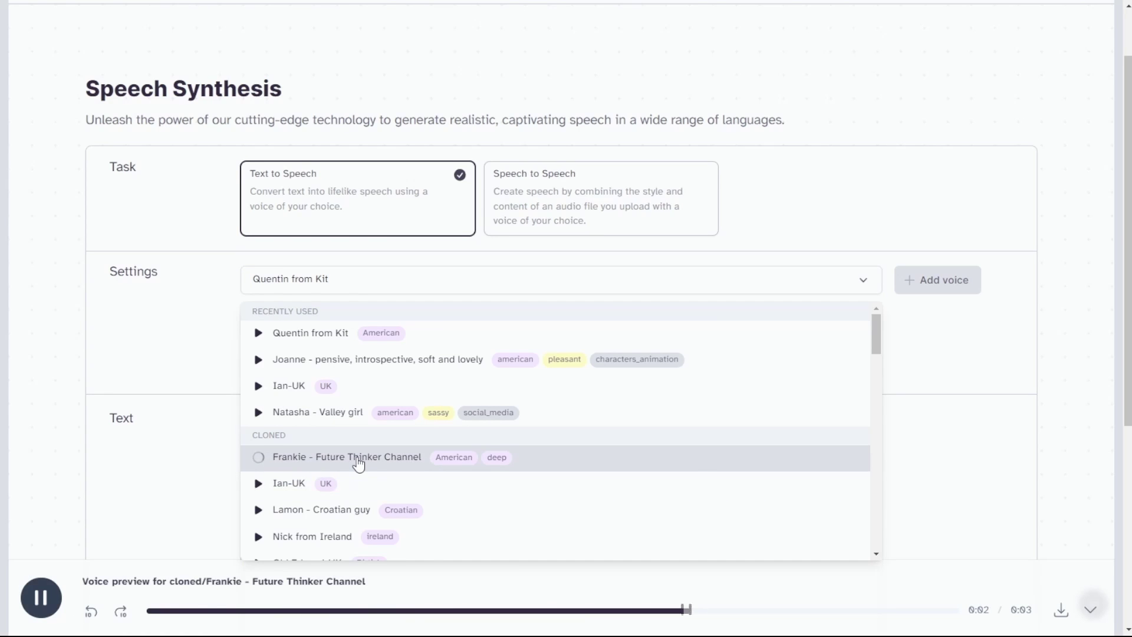
scroll(359, 464, down, 1)
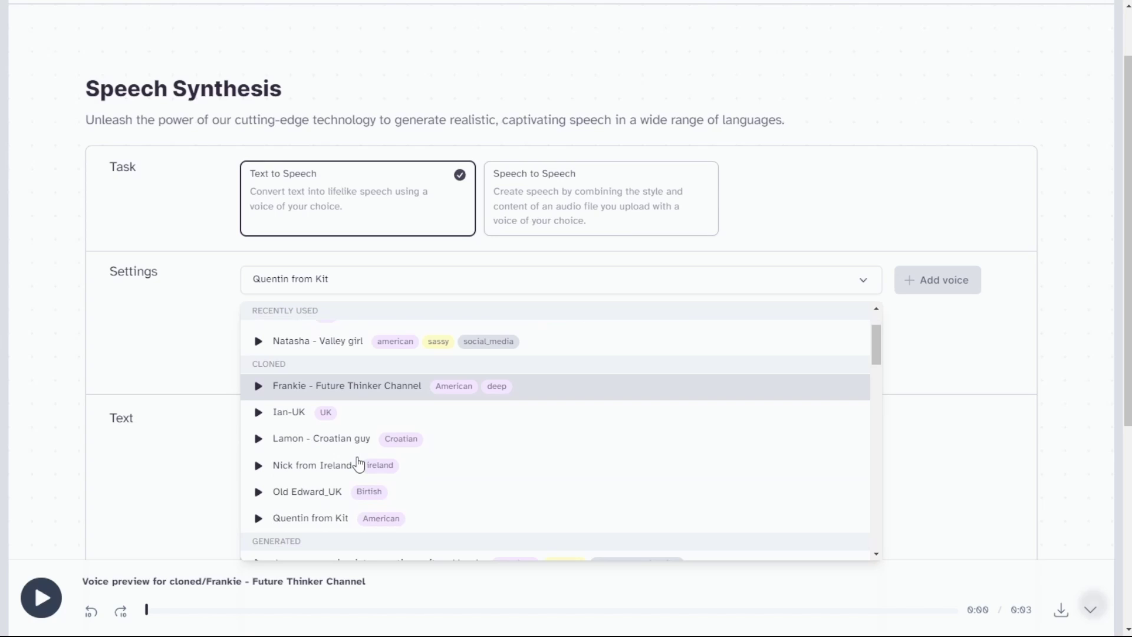
scroll(359, 464, down, 3)
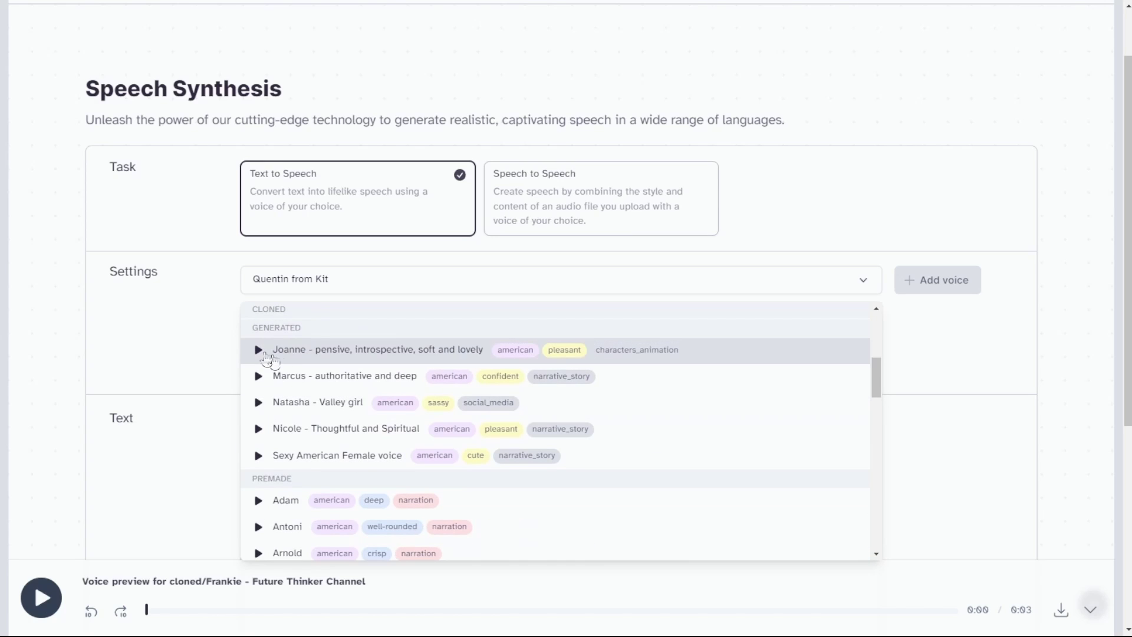
click(258, 376)
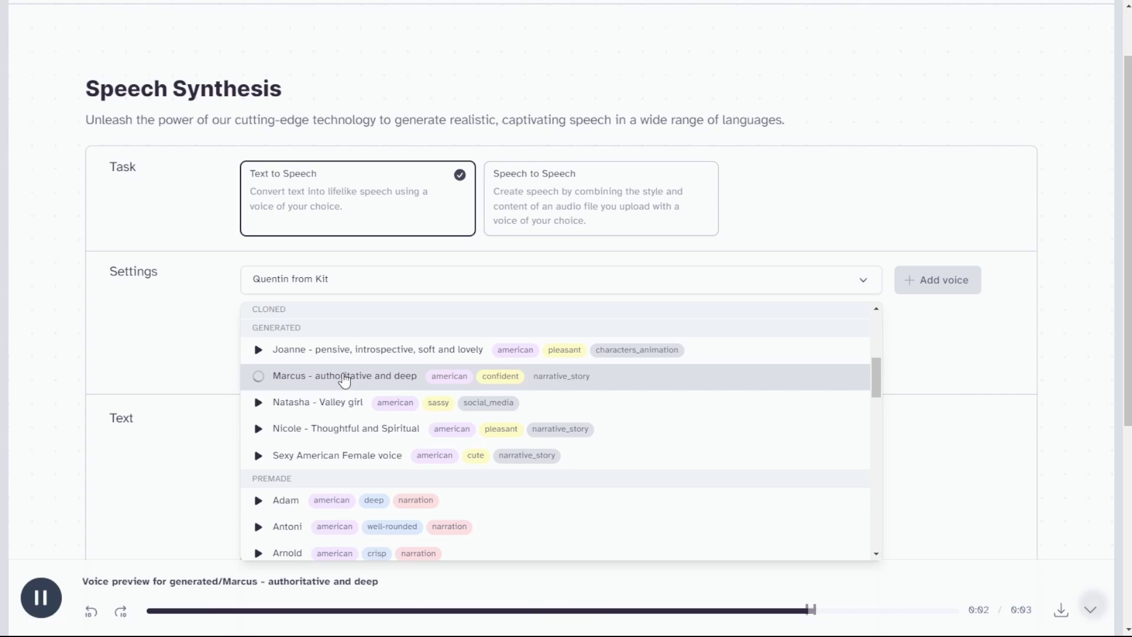
click(349, 381)
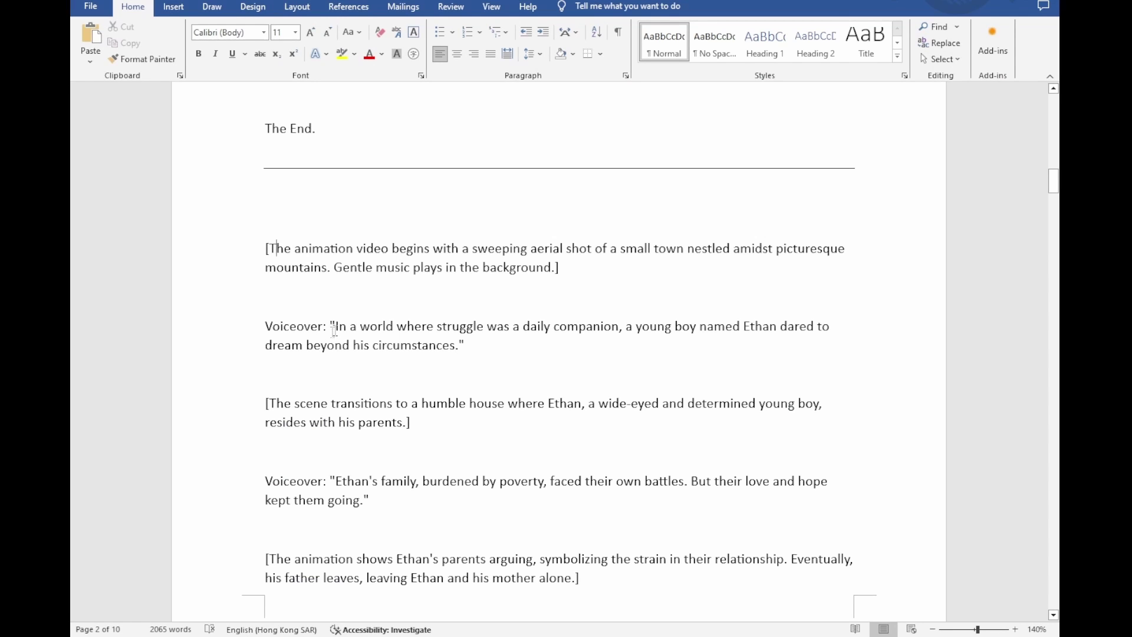
drag(334, 326, 469, 347)
key(ctrl+c)
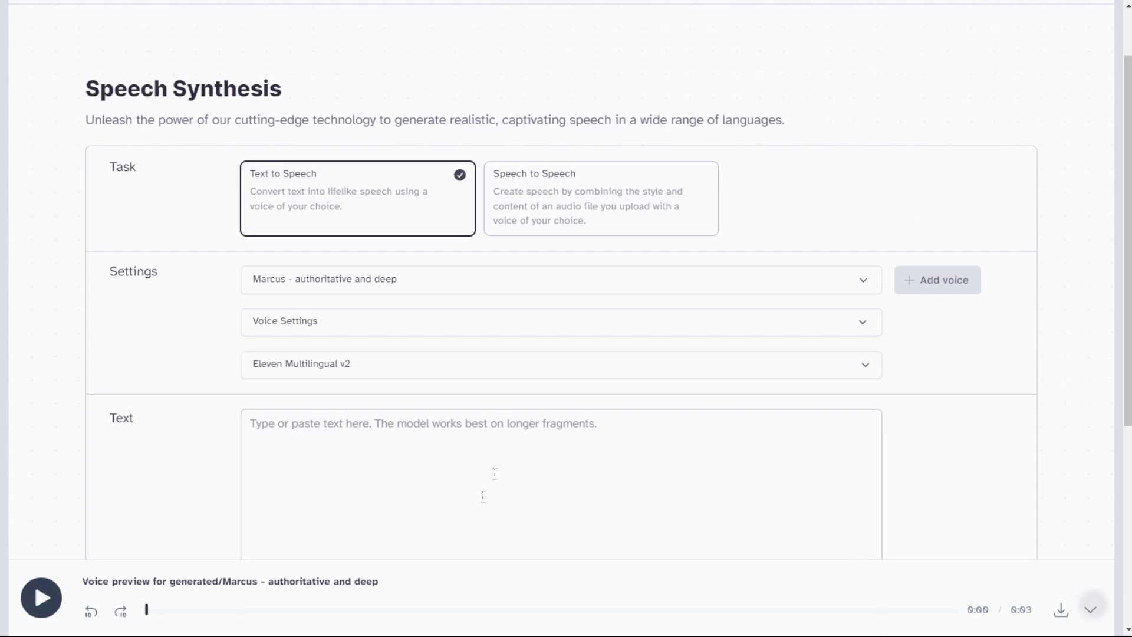
- Paste the opening Ethan voiceover line into the ElevenLabs text box
click(460, 507)
key(ctrl+v)
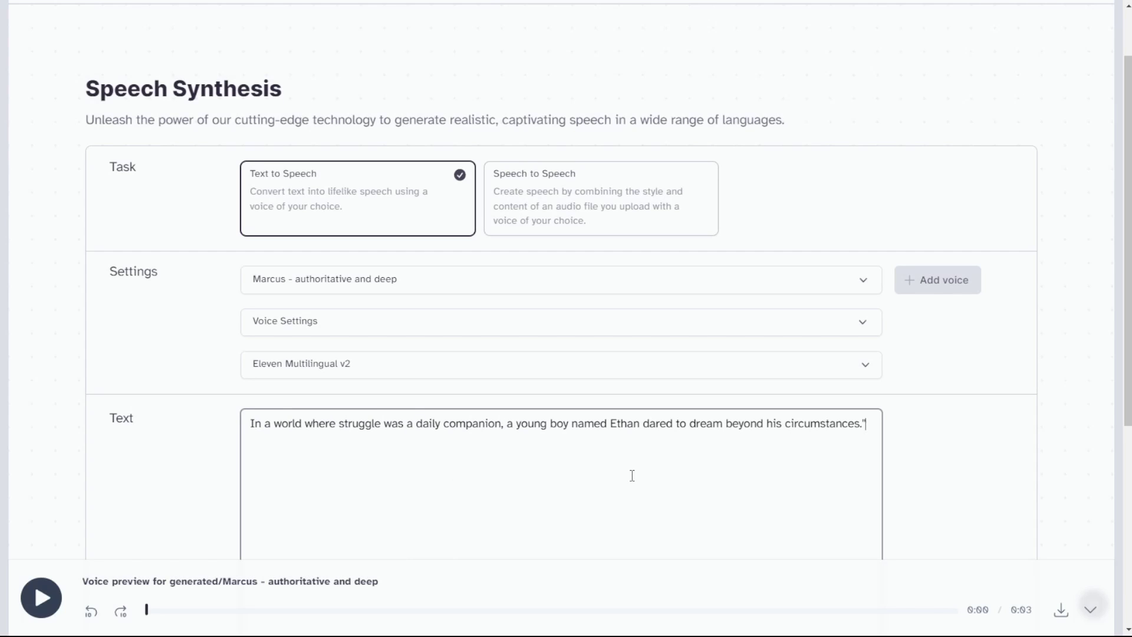
scroll(632, 475, down, 3)
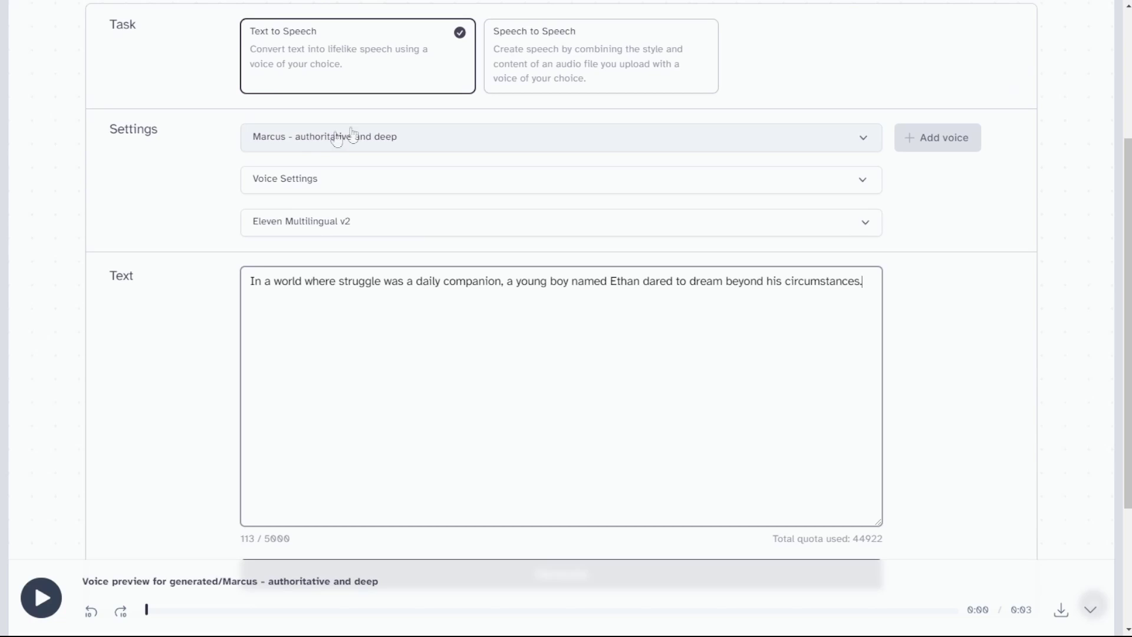
- Keep the Marcus - authoritative and deep voice, expand Voice Settings, and generate the 7-second narration
click(472, 144)
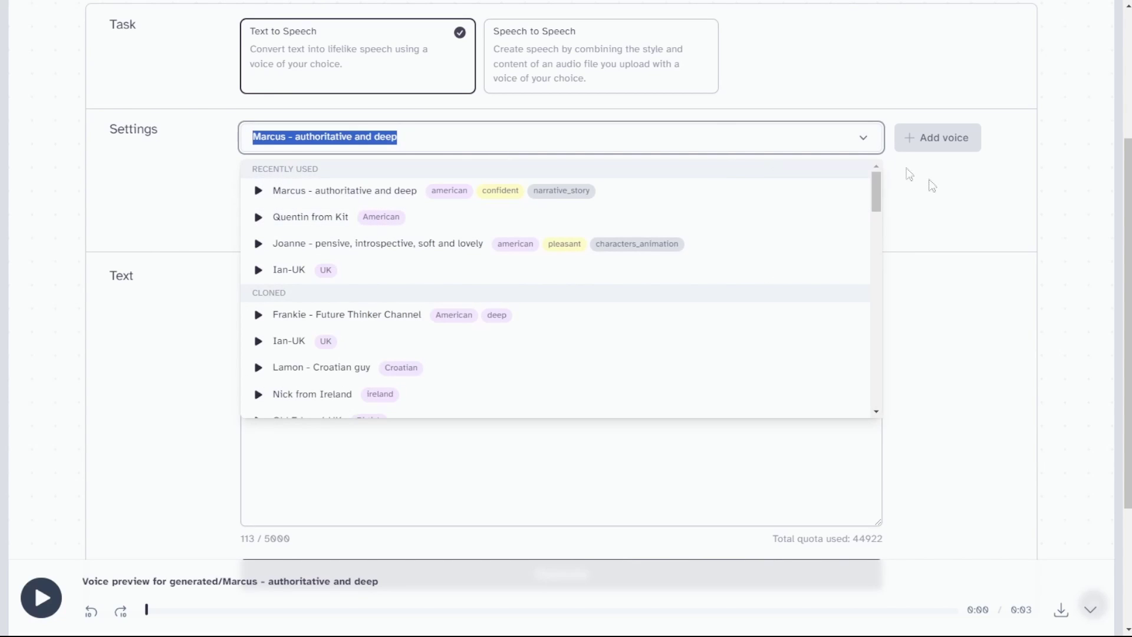
click(926, 178)
click(578, 184)
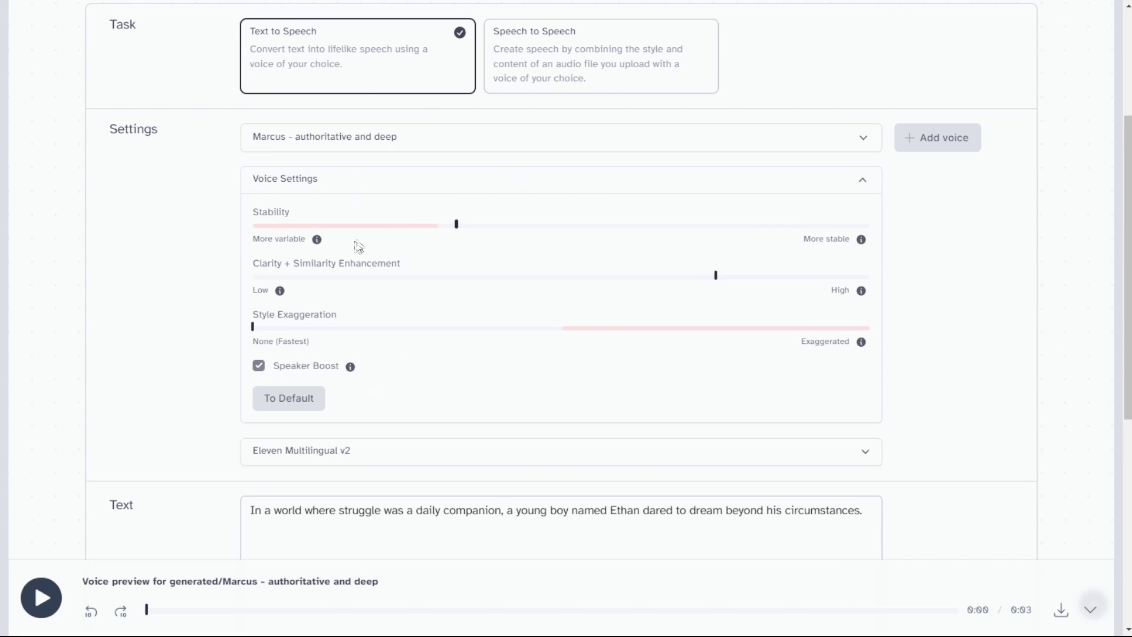
scroll(359, 246, down, 7)
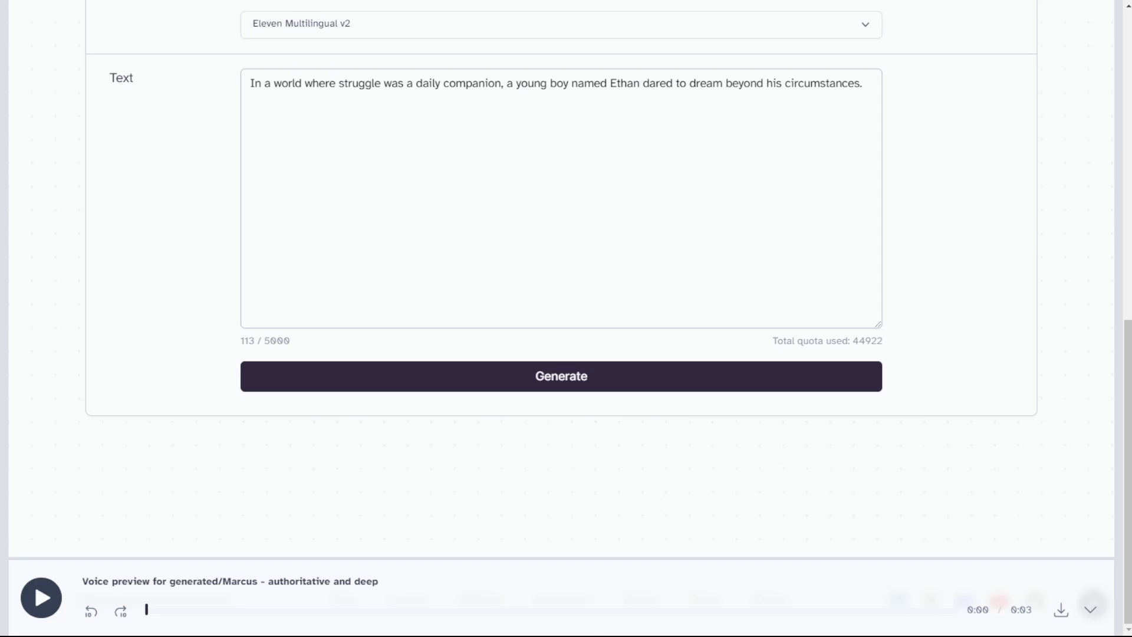
click(612, 384)
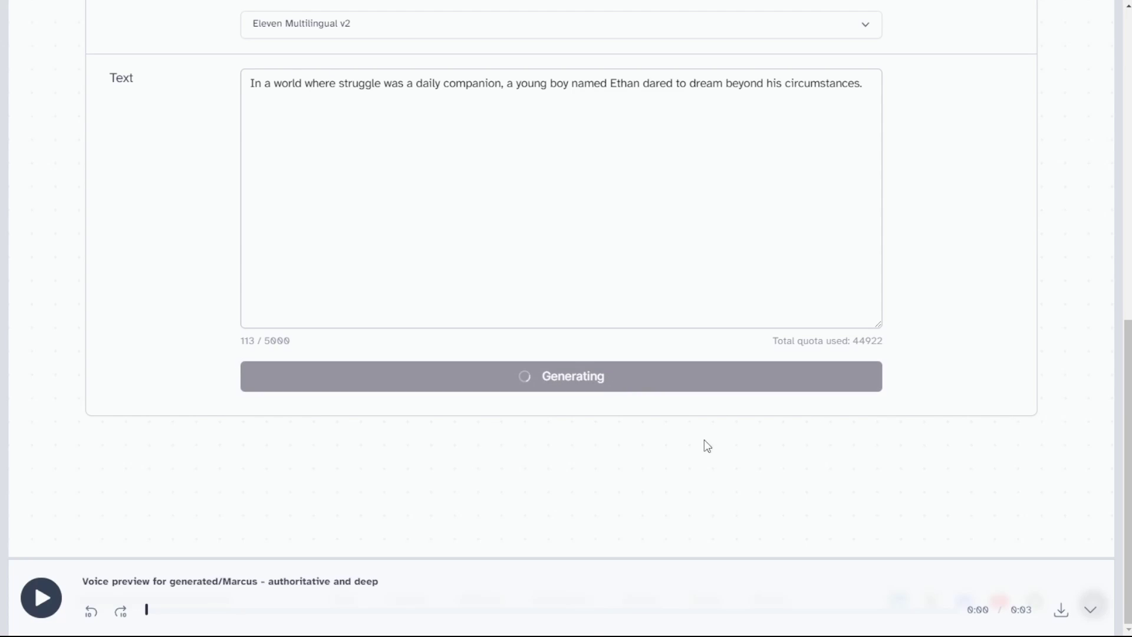
scroll(822, 497, up, 1)
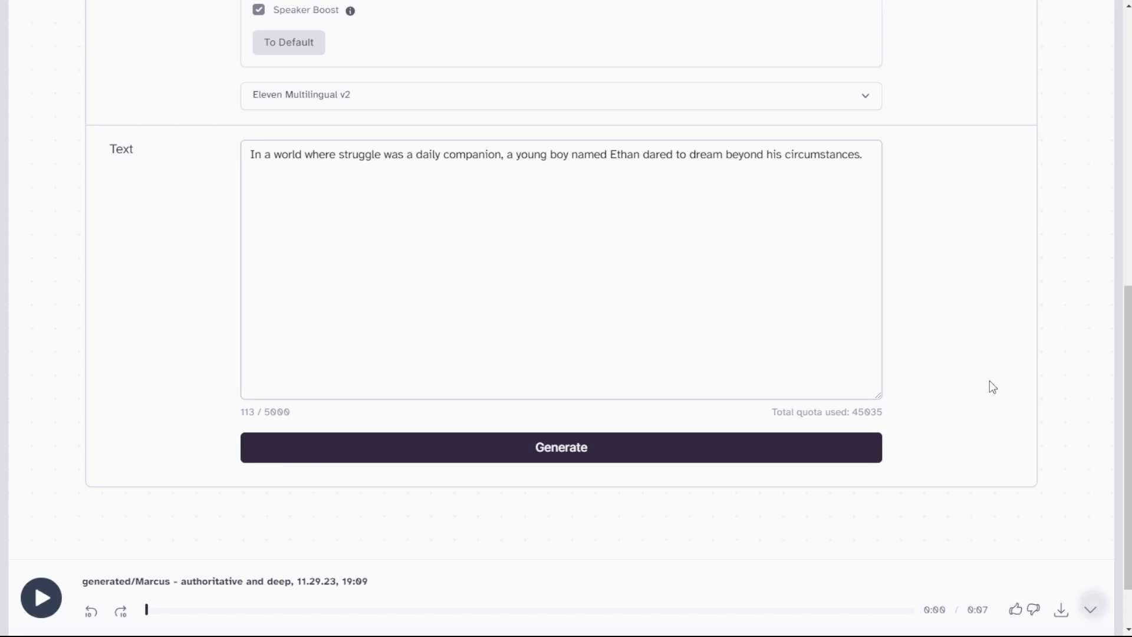
scroll(993, 387, up, 5)
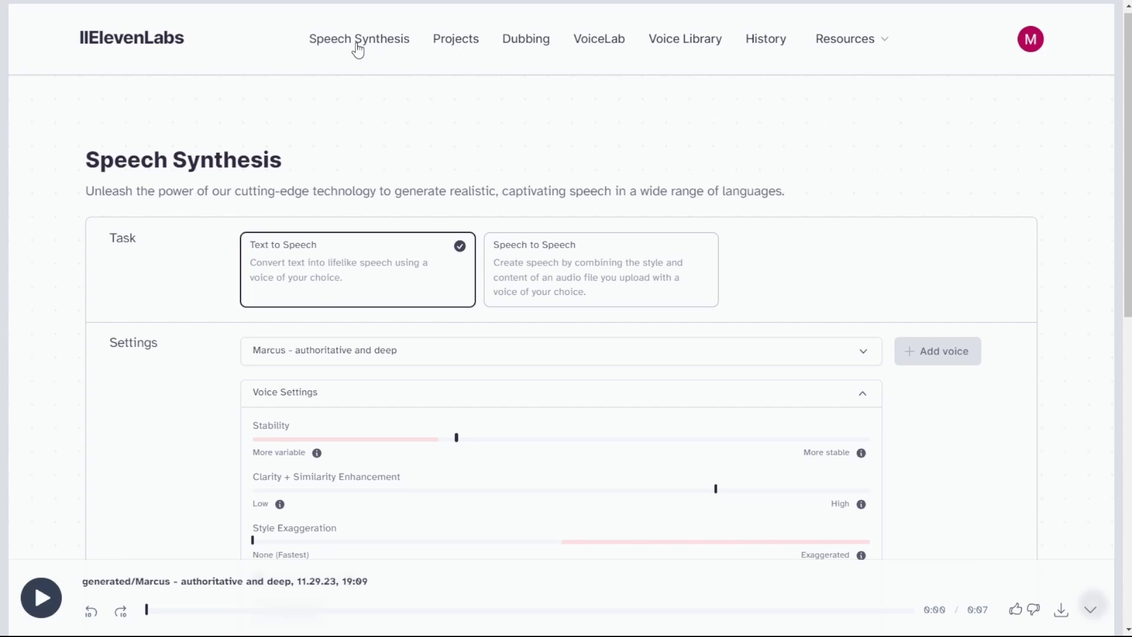
- View the SD Create Youtube Shorts Chinese dub, play its 8:02 audio, and close it
click(524, 41)
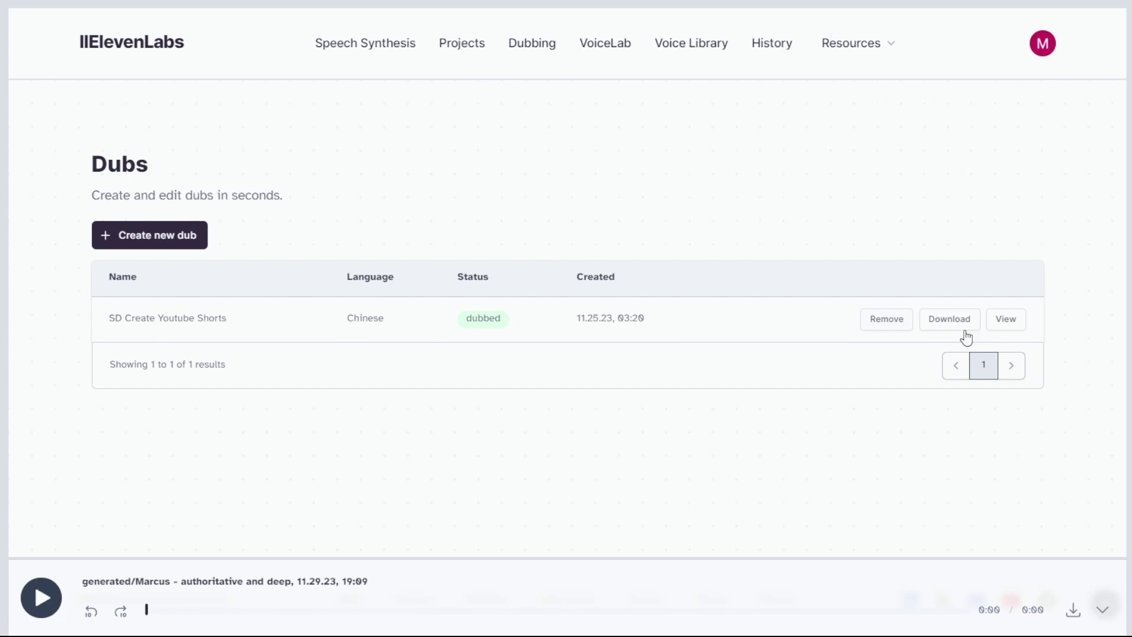
click(1002, 320)
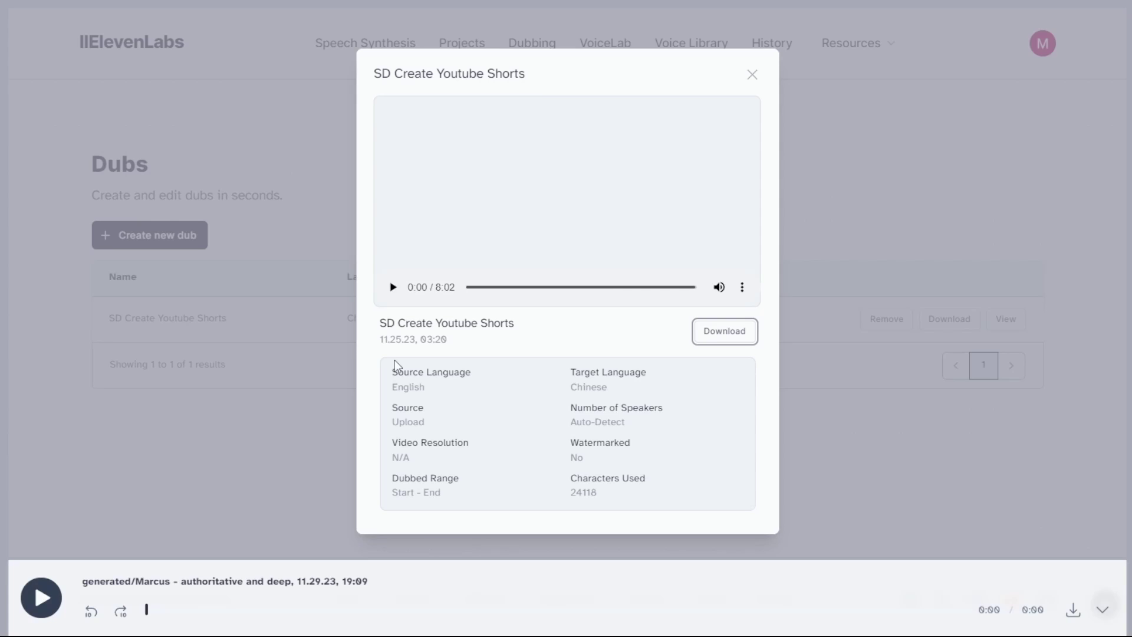
click(393, 289)
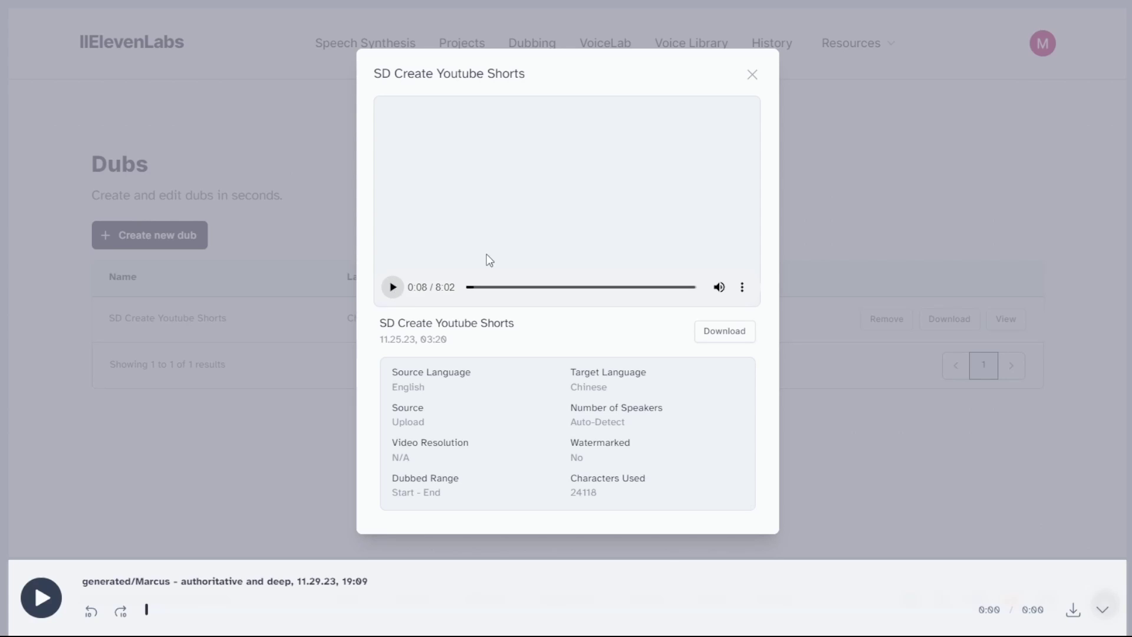
click(753, 76)
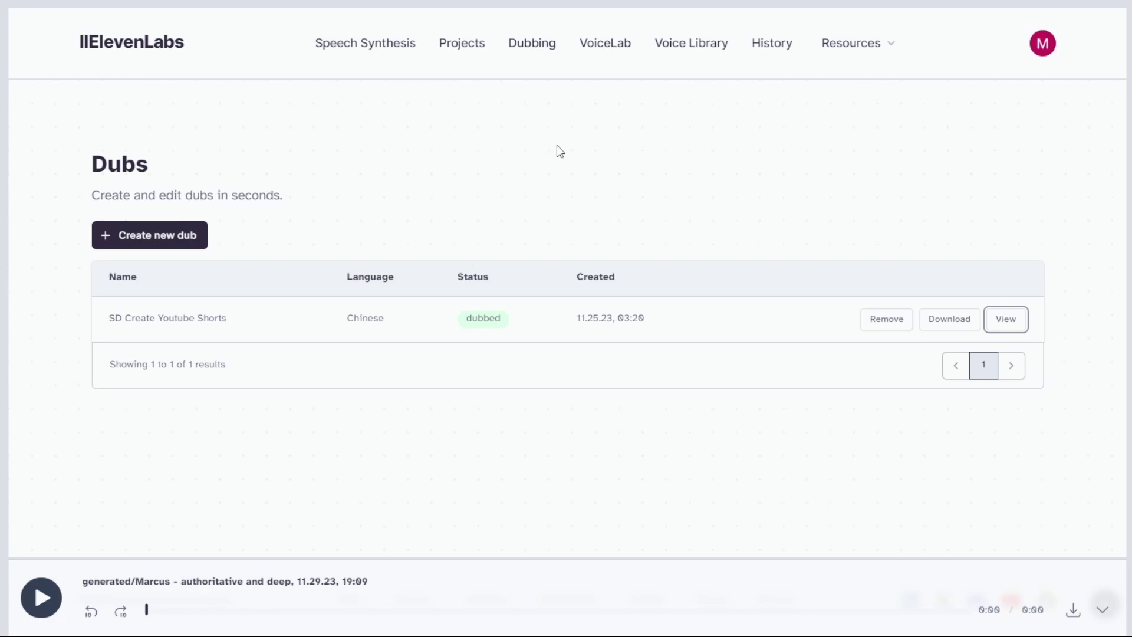
- Browse the saved VoiceLab voices and the community Voice Library
click(605, 47)
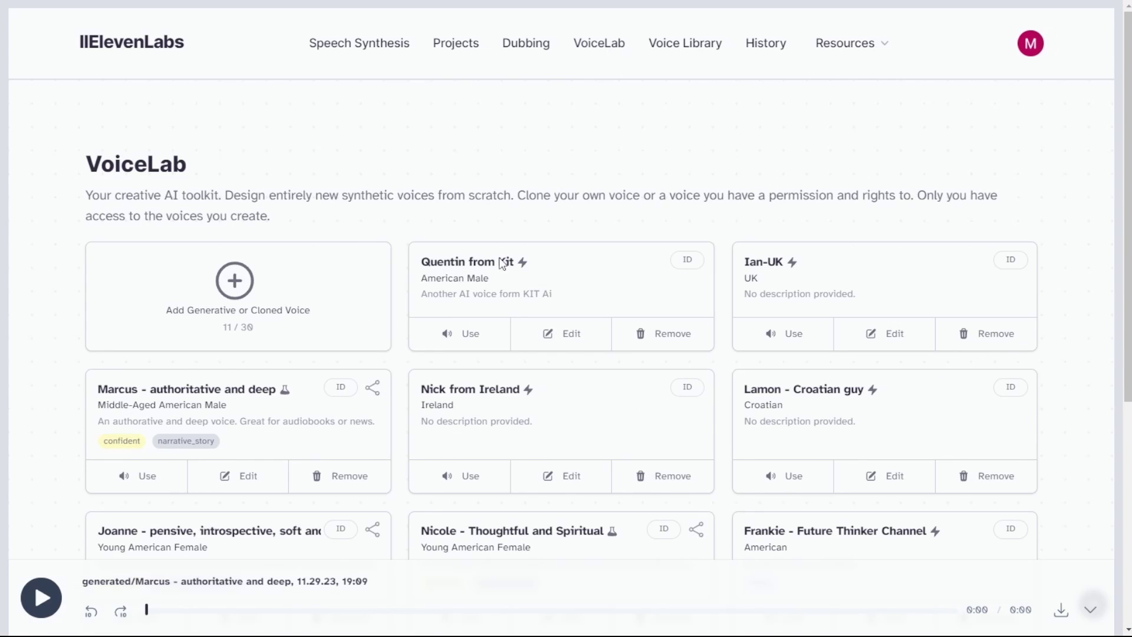
scroll(448, 331, down, 6)
scroll(531, 236, up, 6)
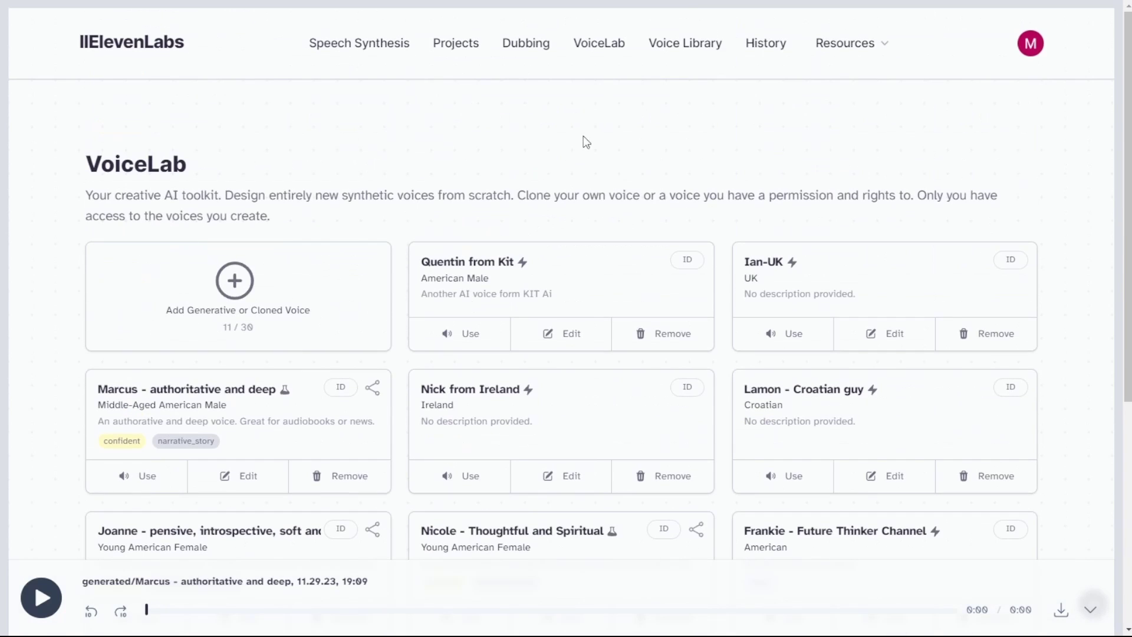
click(671, 47)
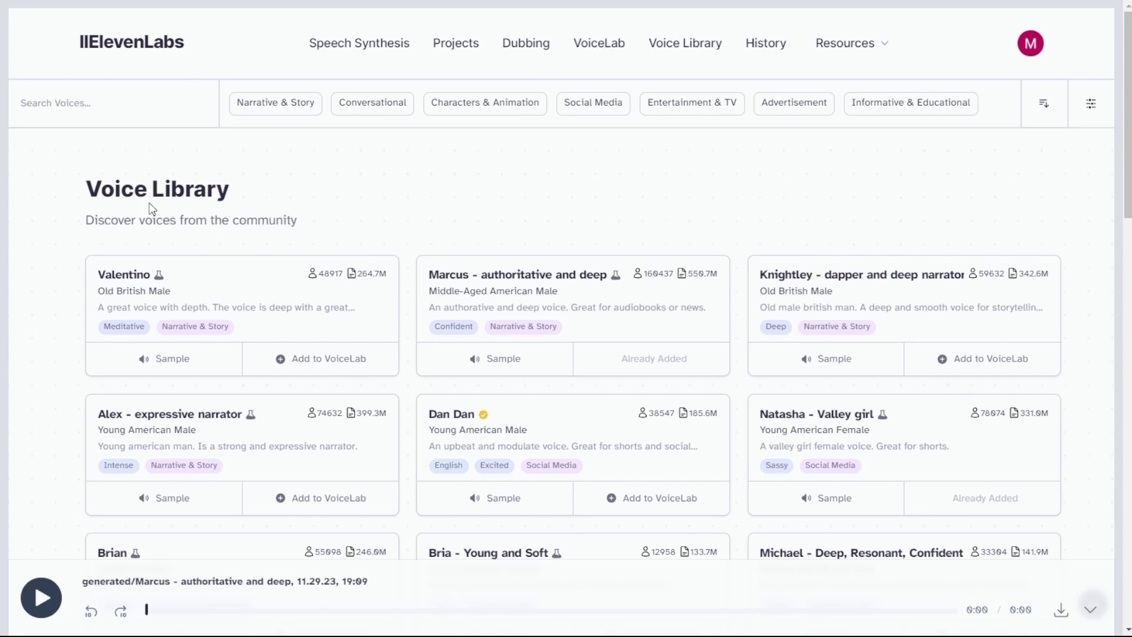
scroll(744, 345, down, 3)
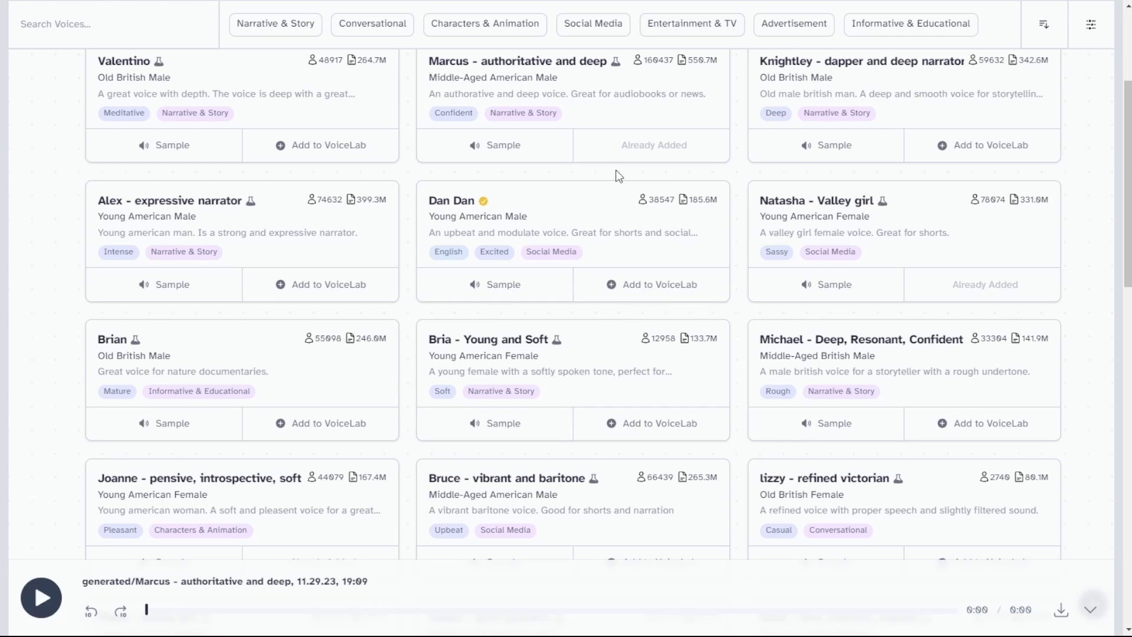
scroll(684, 289, up, 3)
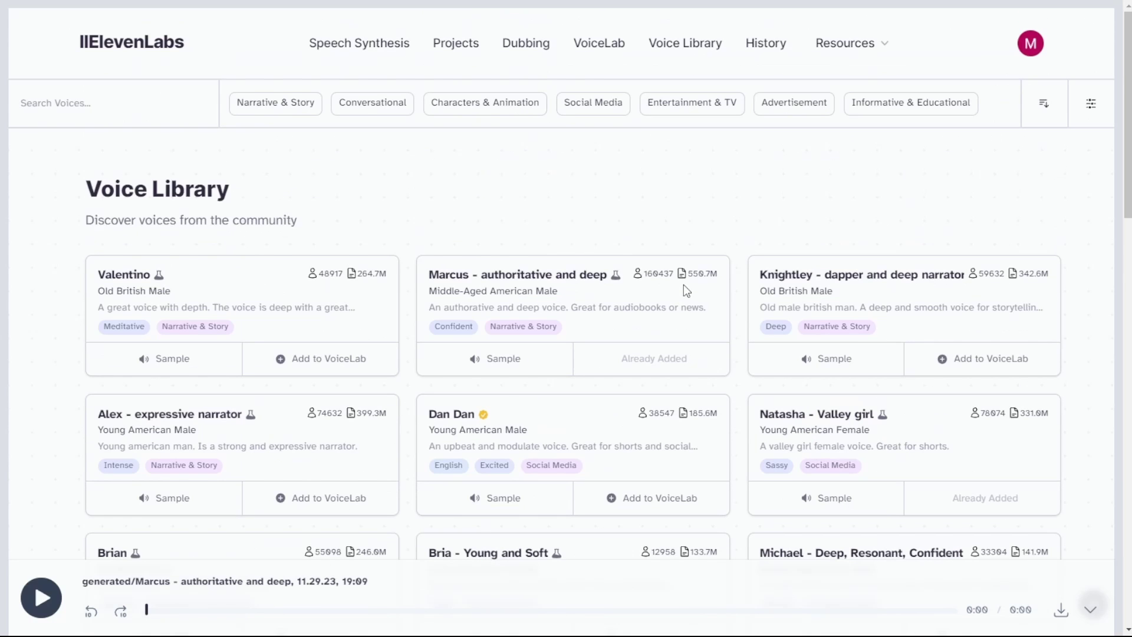
- Download the checked Marcus narration clip from the Speech Synthesis history
click(330, 47)
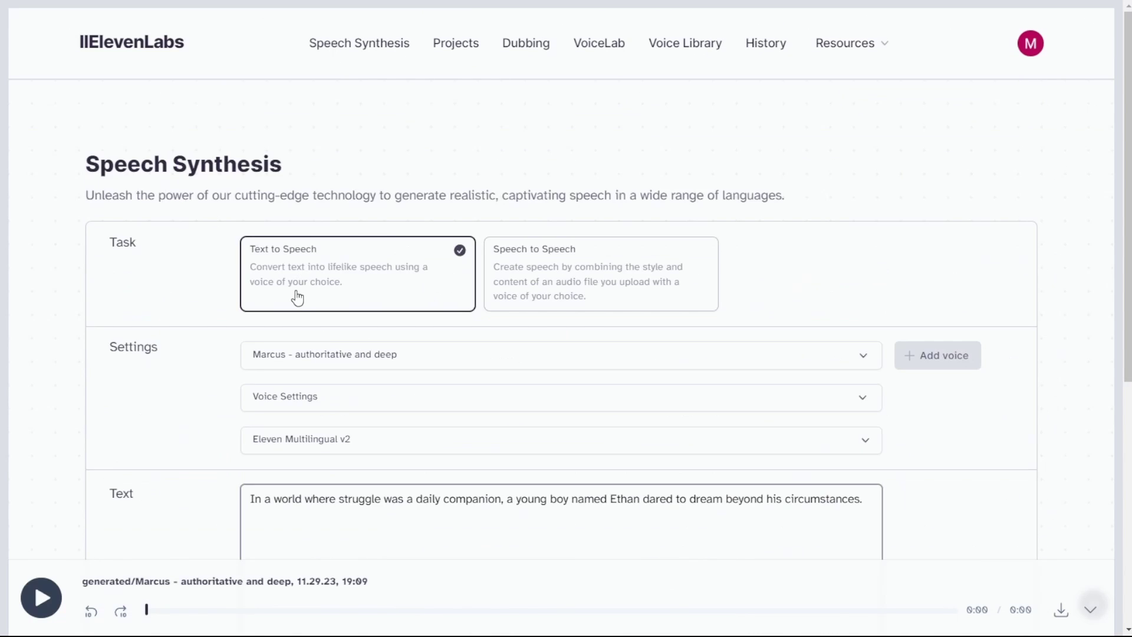
scroll(297, 297, down, 4)
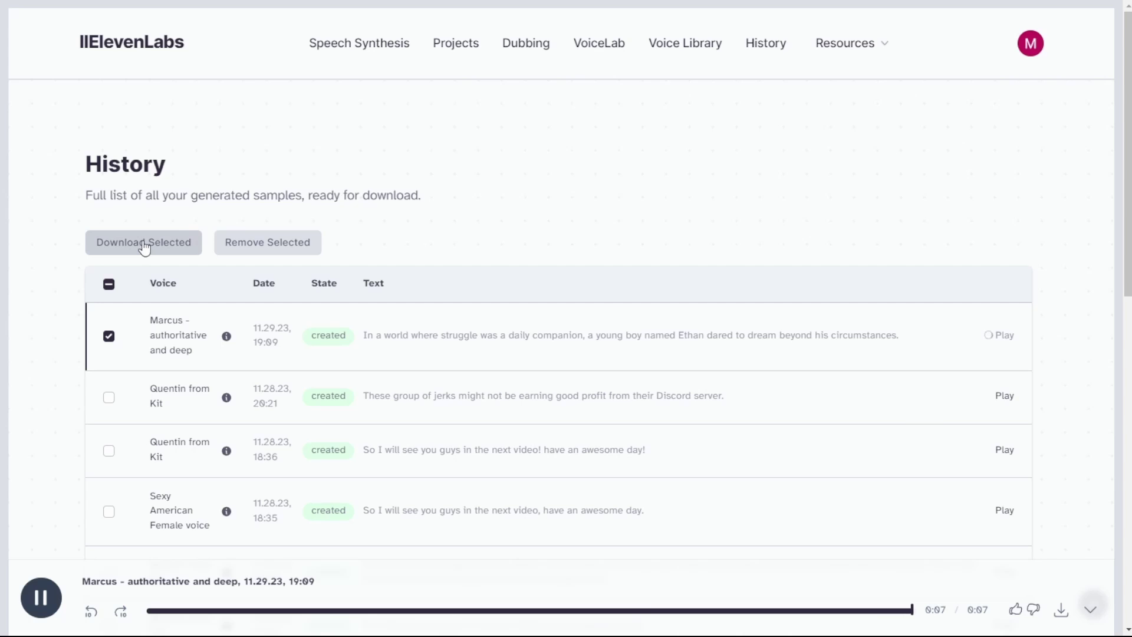
click(144, 245)
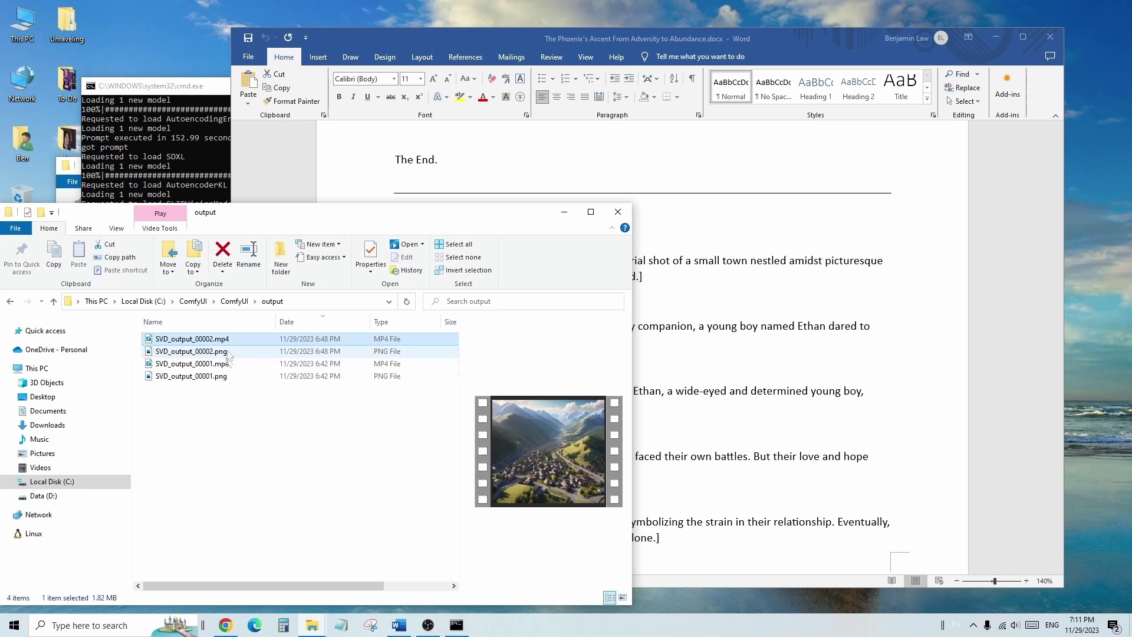
- Select both SVD_output videos and open the story project folder
click(230, 363)
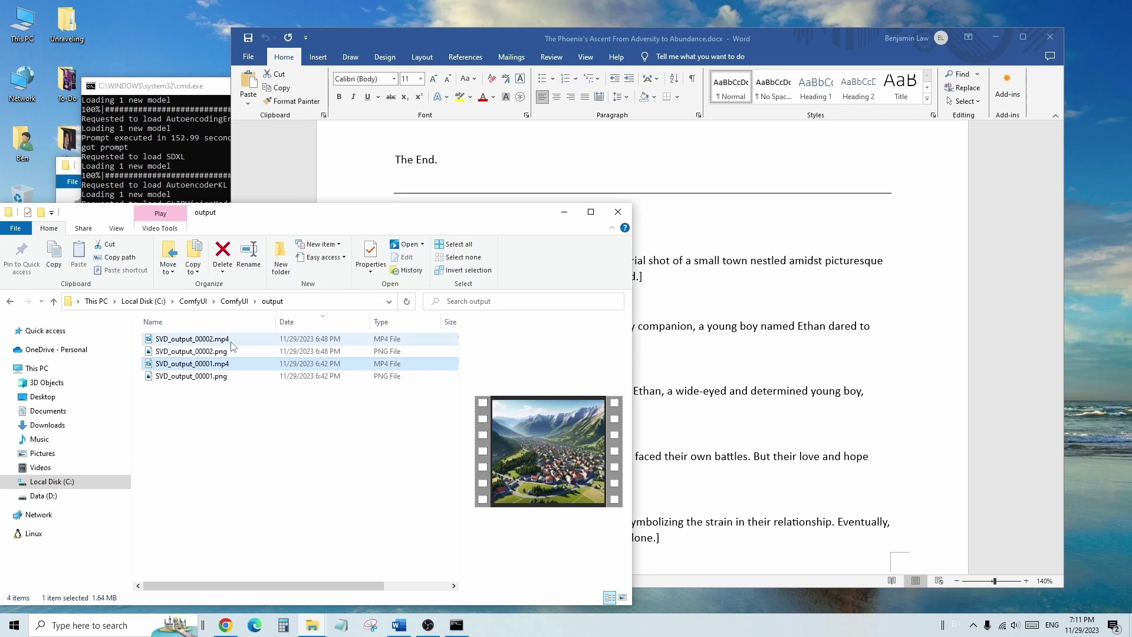
ctrl+click(241, 340)
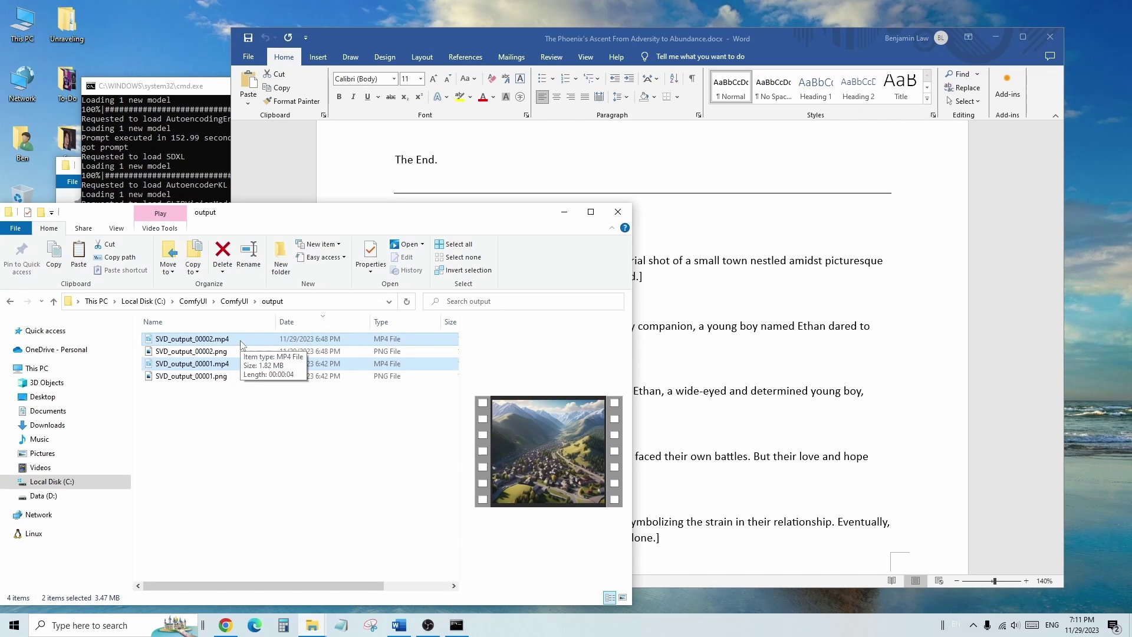
click(61, 200)
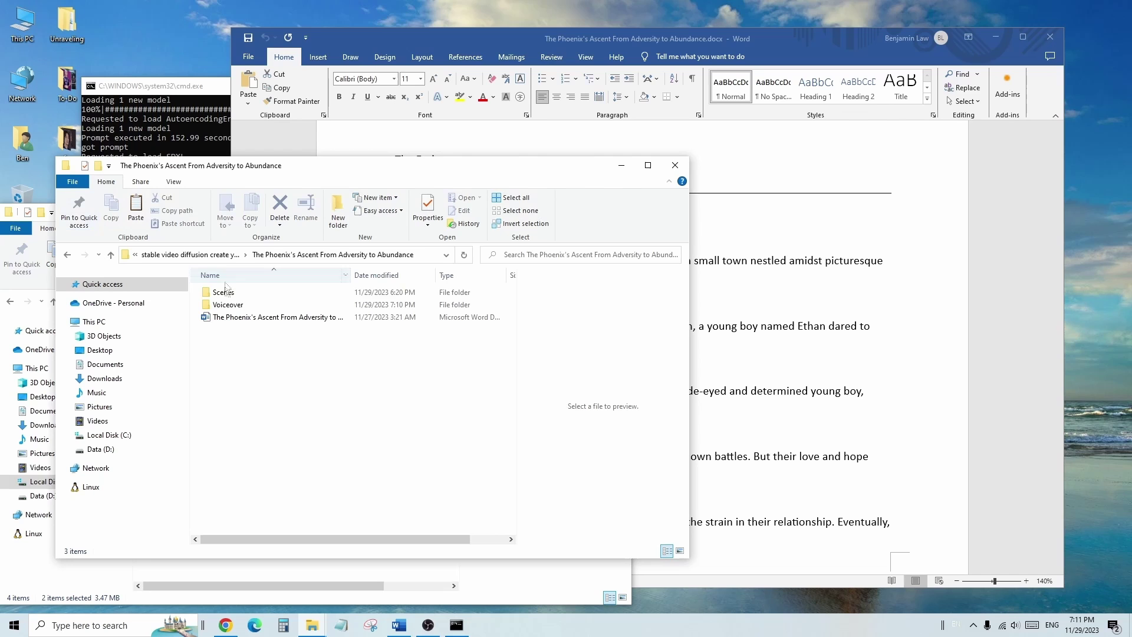
click(241, 317)
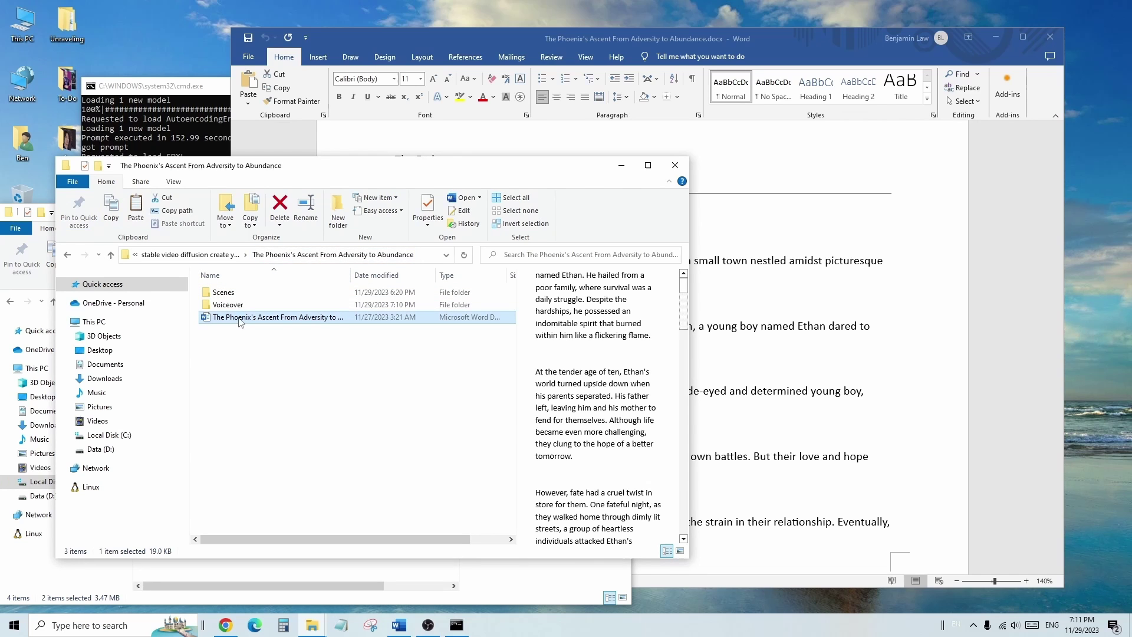
- Open the Voiceover folder and preview the 1.mp3 narration
click(229, 306)
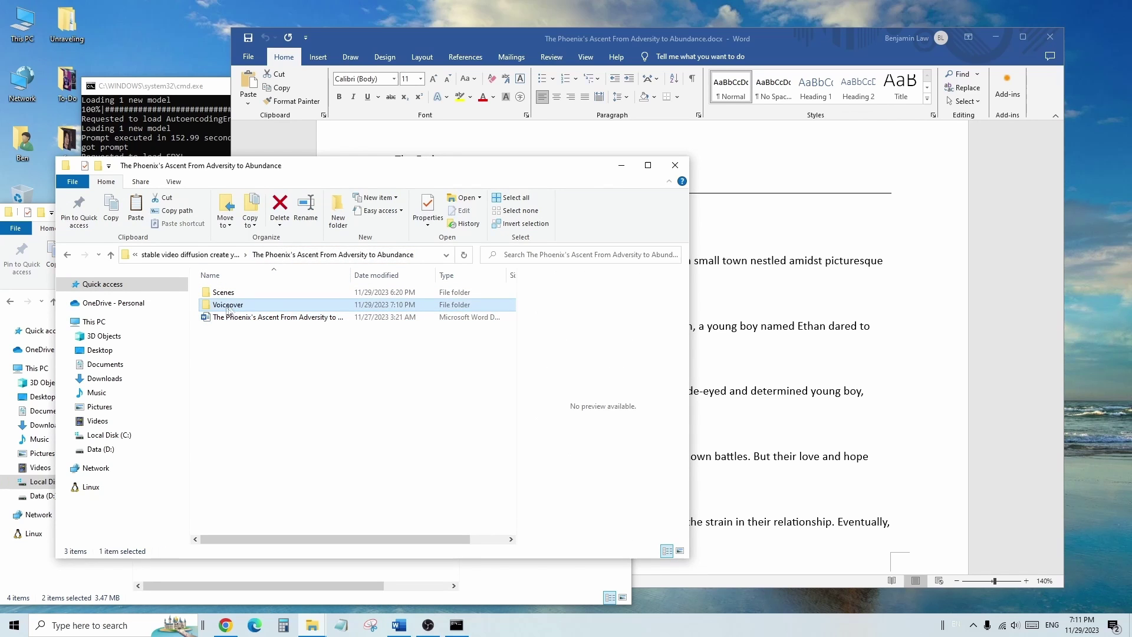
double_click(231, 305)
click(217, 295)
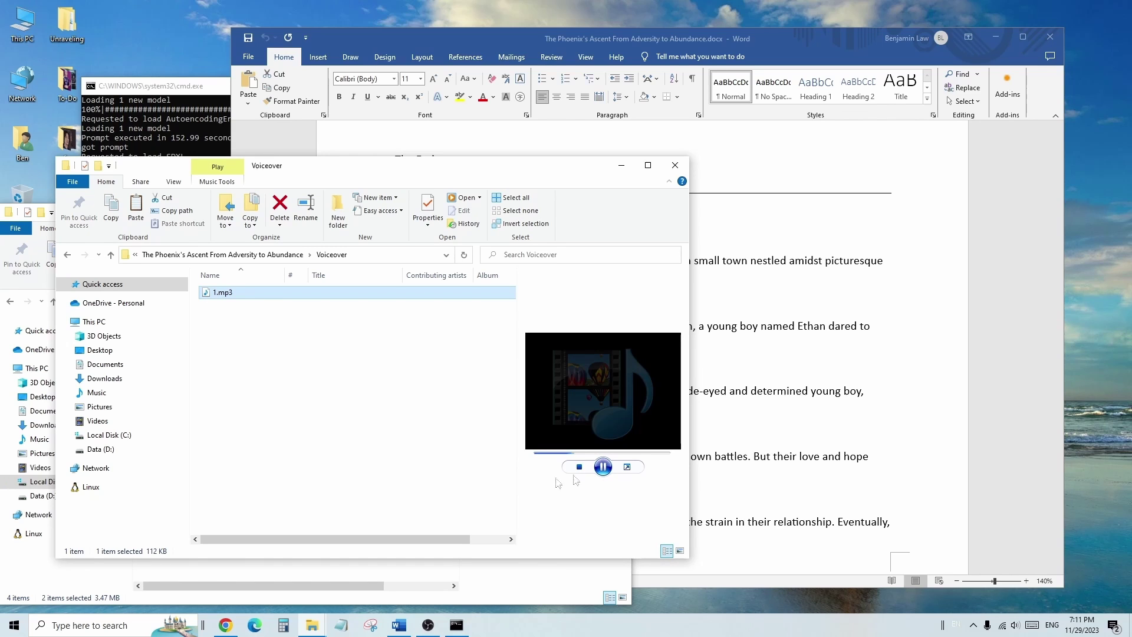
click(580, 467)
- Paste SVD_output_00001 and 00002 MP4s into the Scenes folder
click(283, 254)
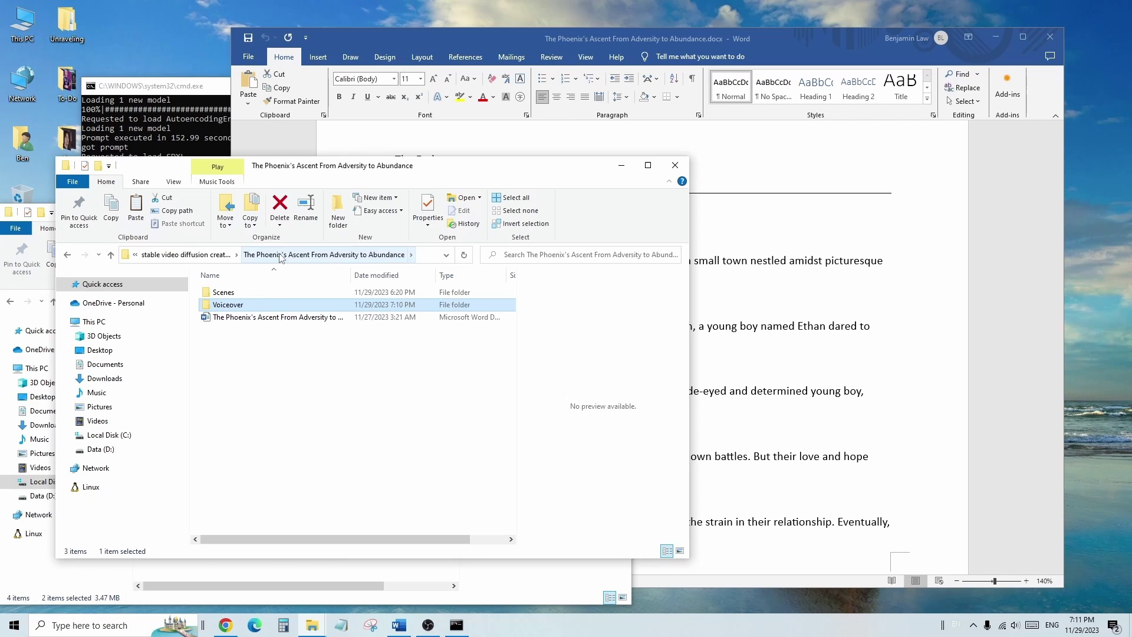
double_click(254, 293)
key(ctrl+v)
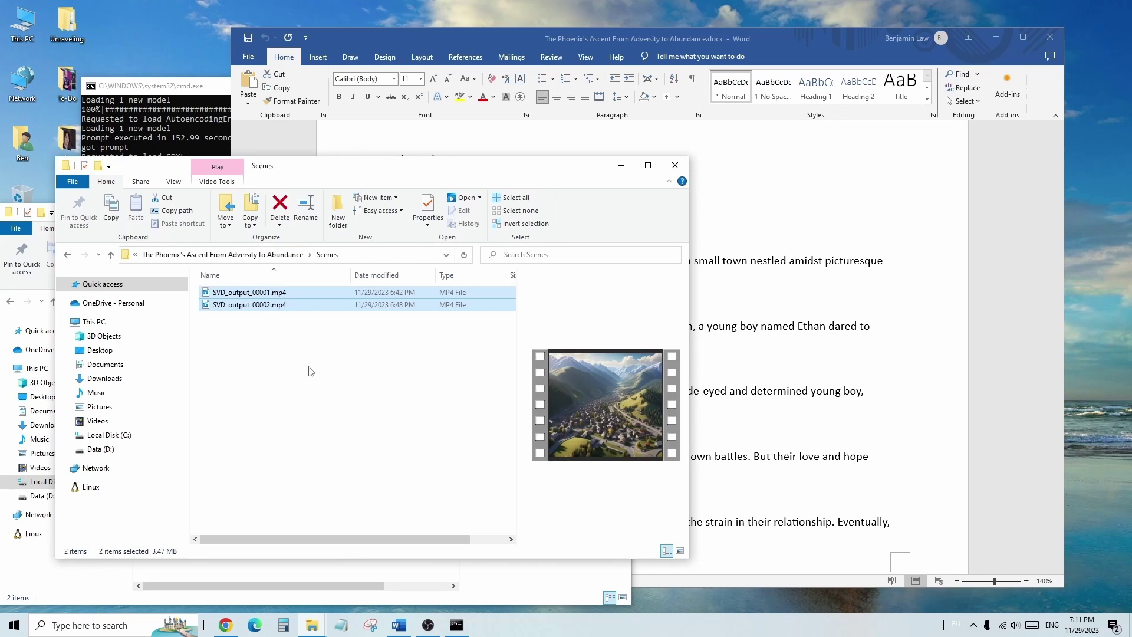
click(311, 371)
click(239, 294)
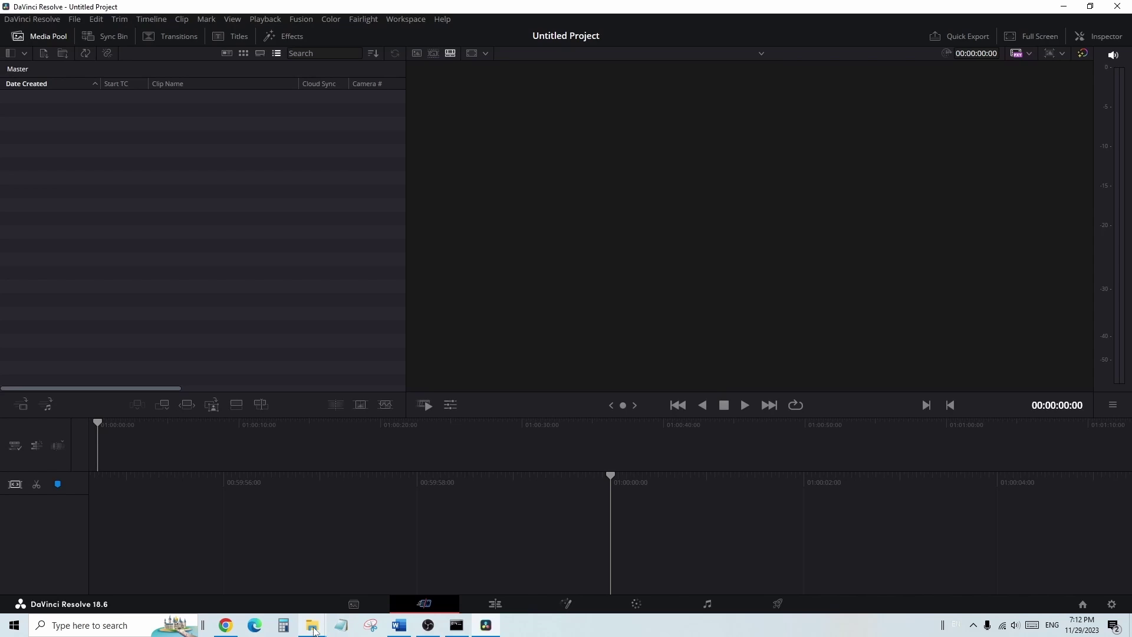
- Drag the scene clips 1.mp4 and 1-1.mp4 from Scenes into the Media Pool
mouse_move(313, 625)
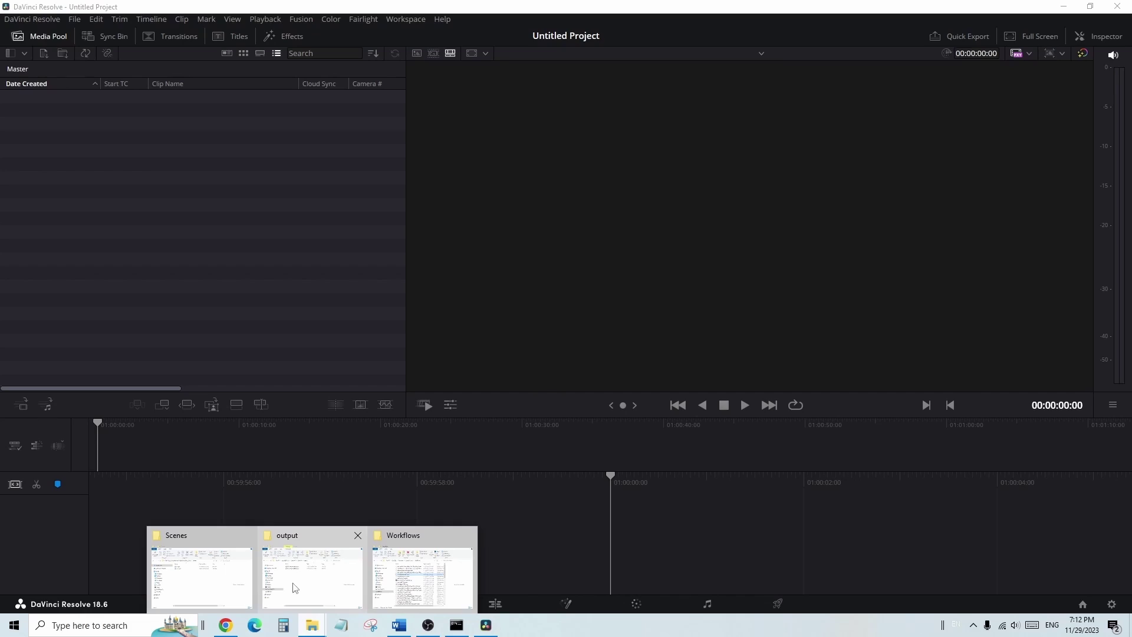
click(356, 534)
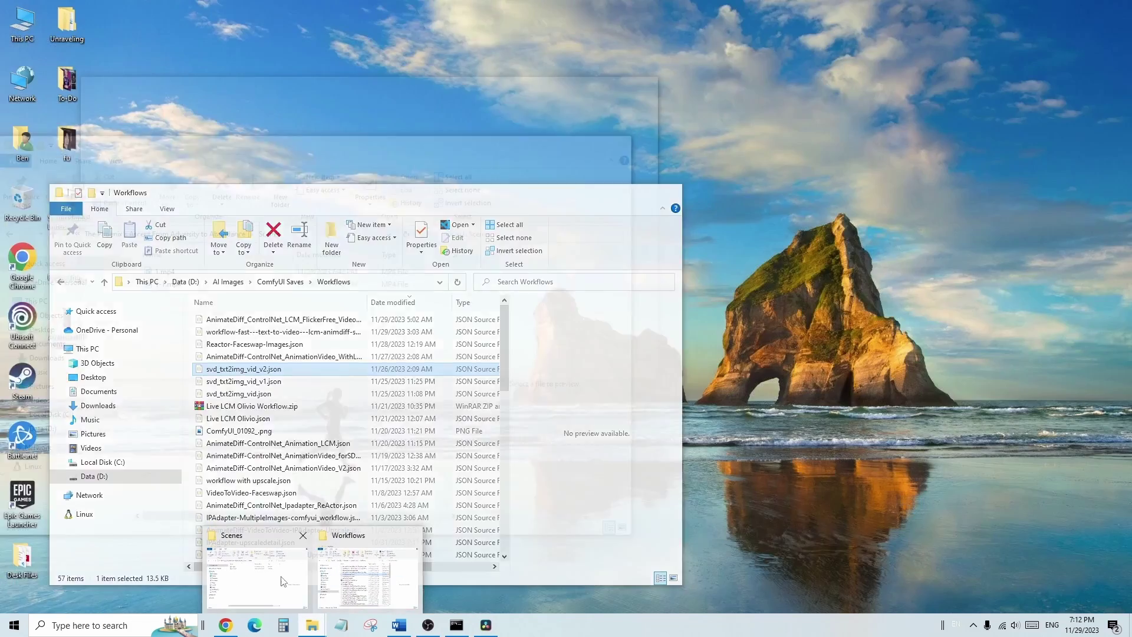
click(280, 580)
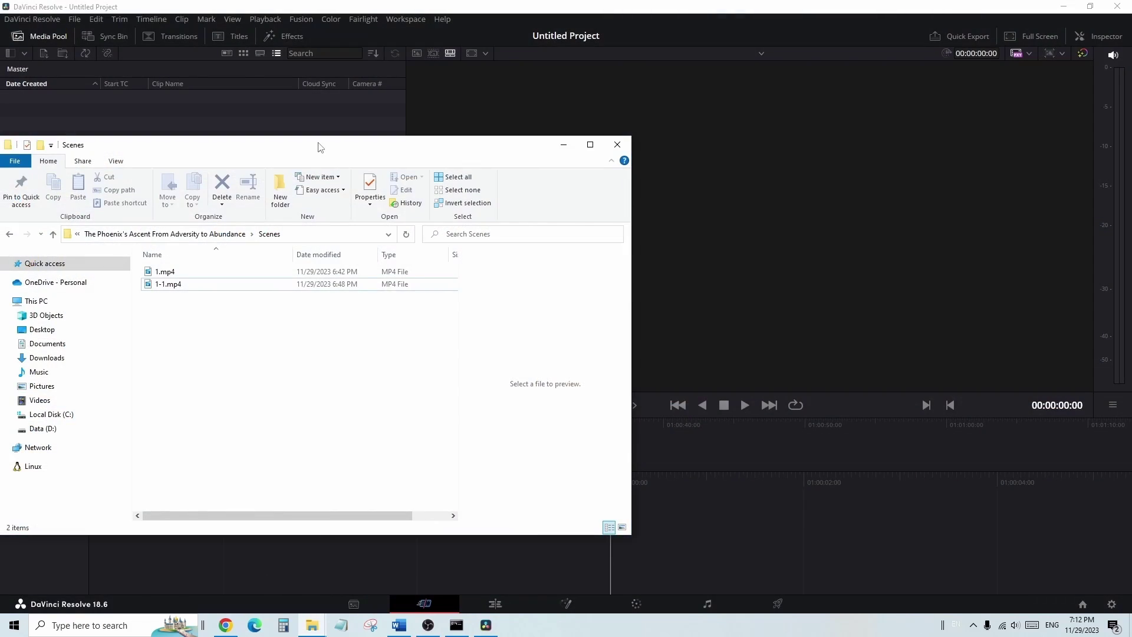
drag(320, 146, 596, 141)
drag(460, 293, 255, 278)
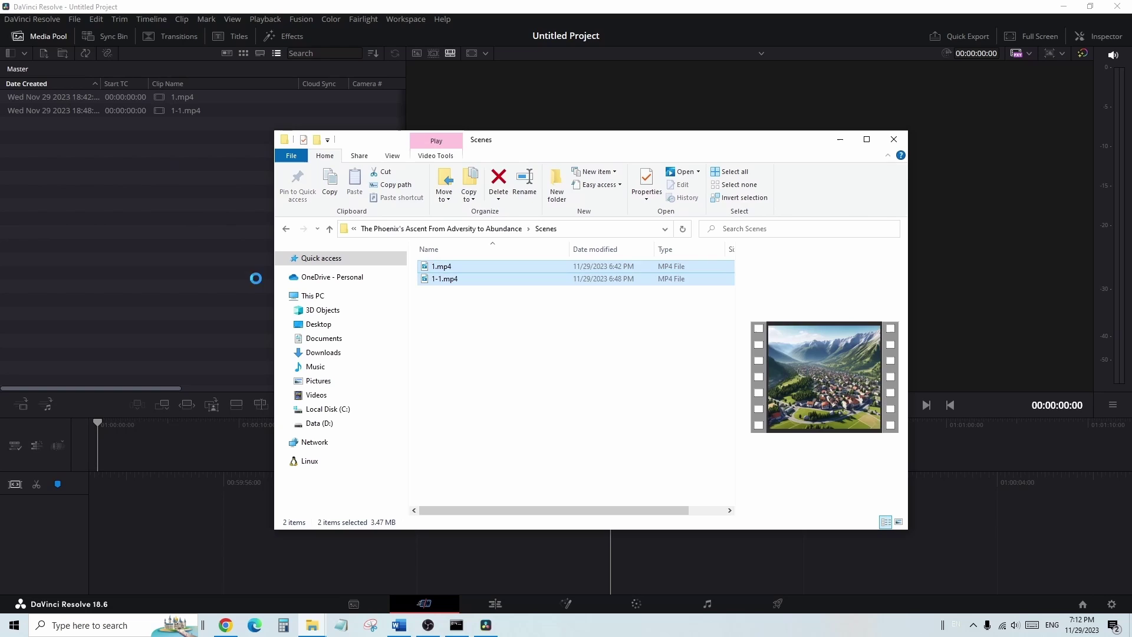
click(515, 347)
- Import 1.mp3 from the Voiceover folder into the Media Pool
click(507, 229)
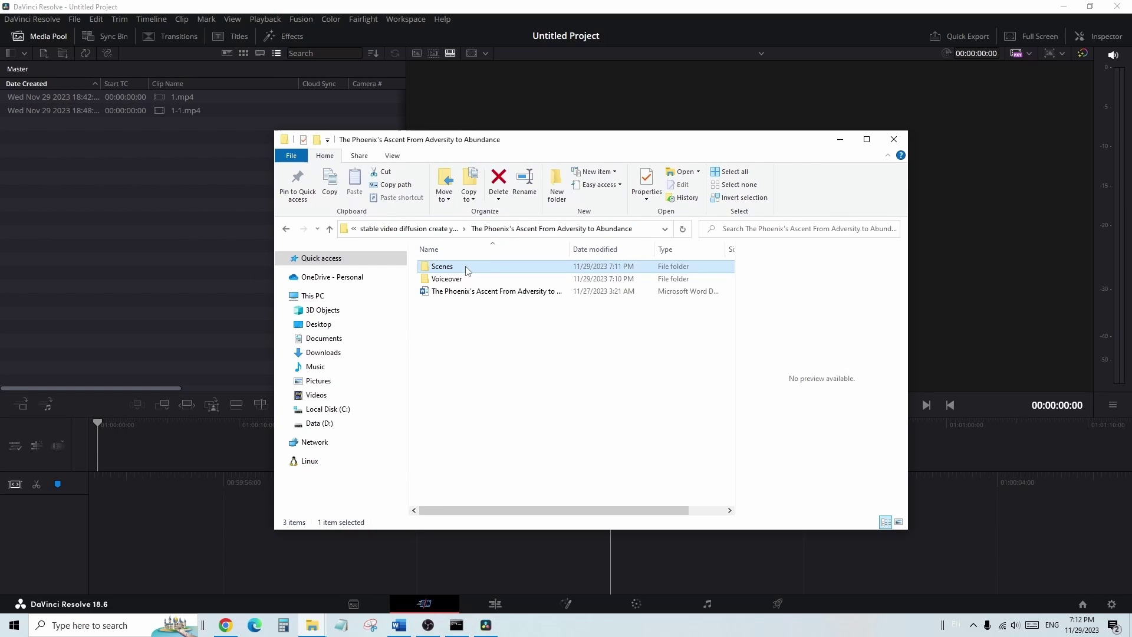
double_click(450, 273)
drag(442, 266, 99, 274)
click(99, 273)
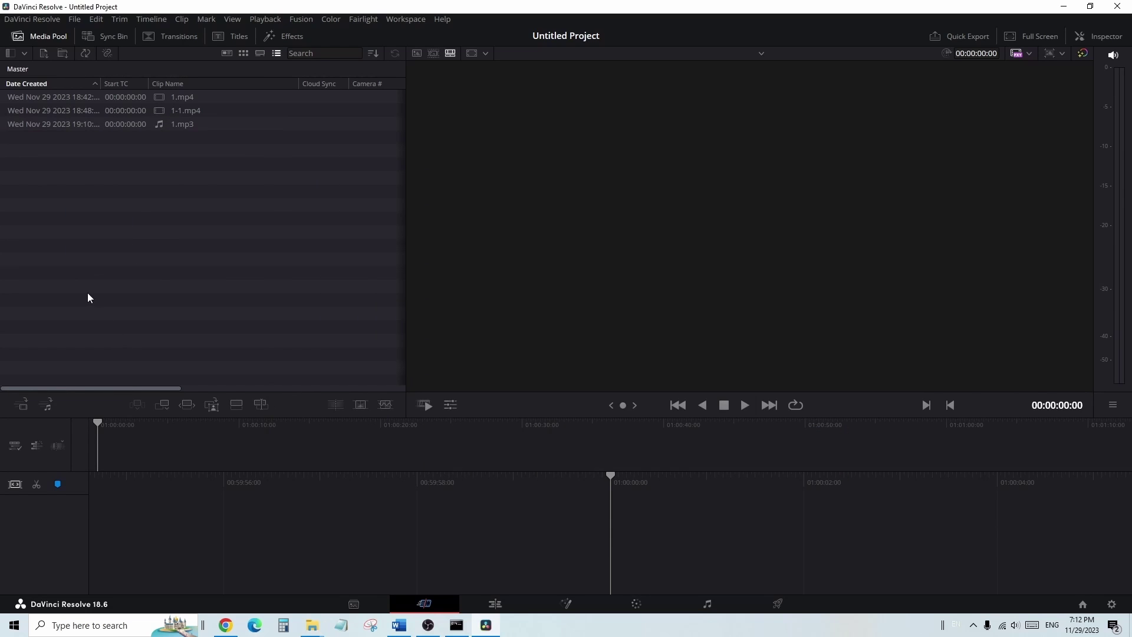
click(98, 110)
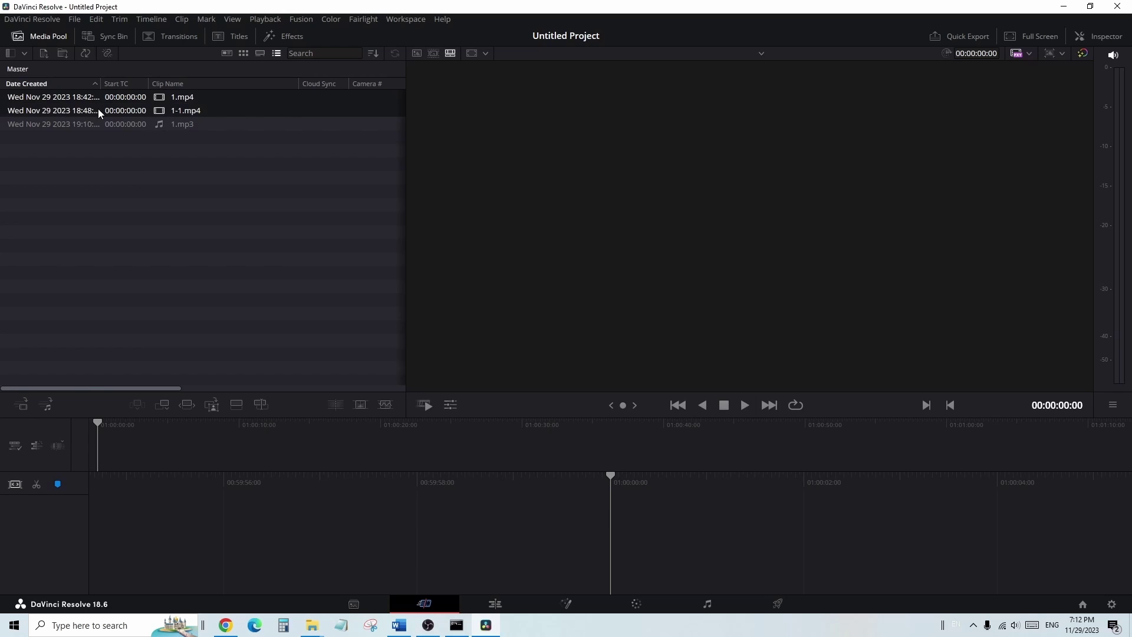
- On the Edit page, place 1.mp4 and 1-1.mp4 on a new timeline with 1.mp3 on A1
click(495, 603)
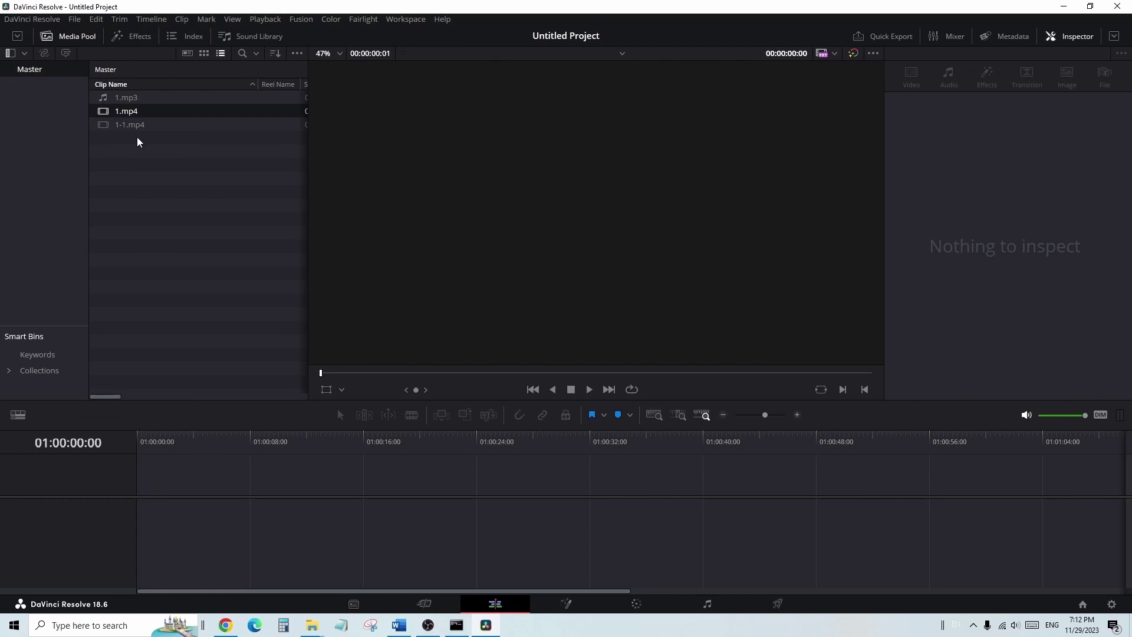
drag(143, 126, 142, 507)
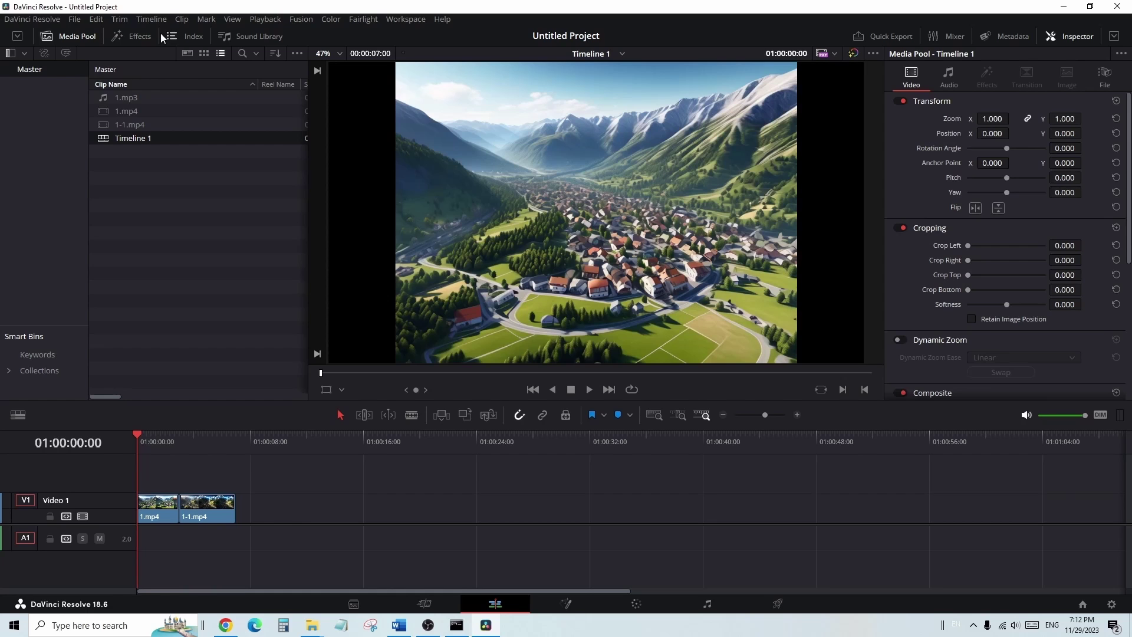
drag(128, 99, 166, 518)
- Adjust the timeline zoom and layout so all clips are visible
click(797, 415)
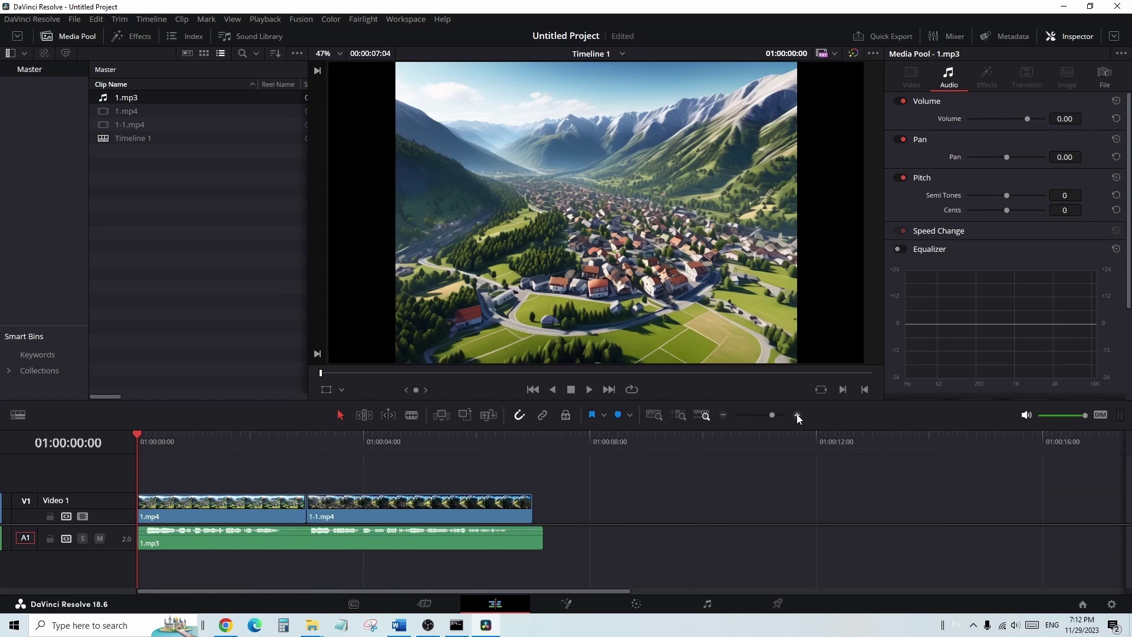
drag(794, 400, 763, 347)
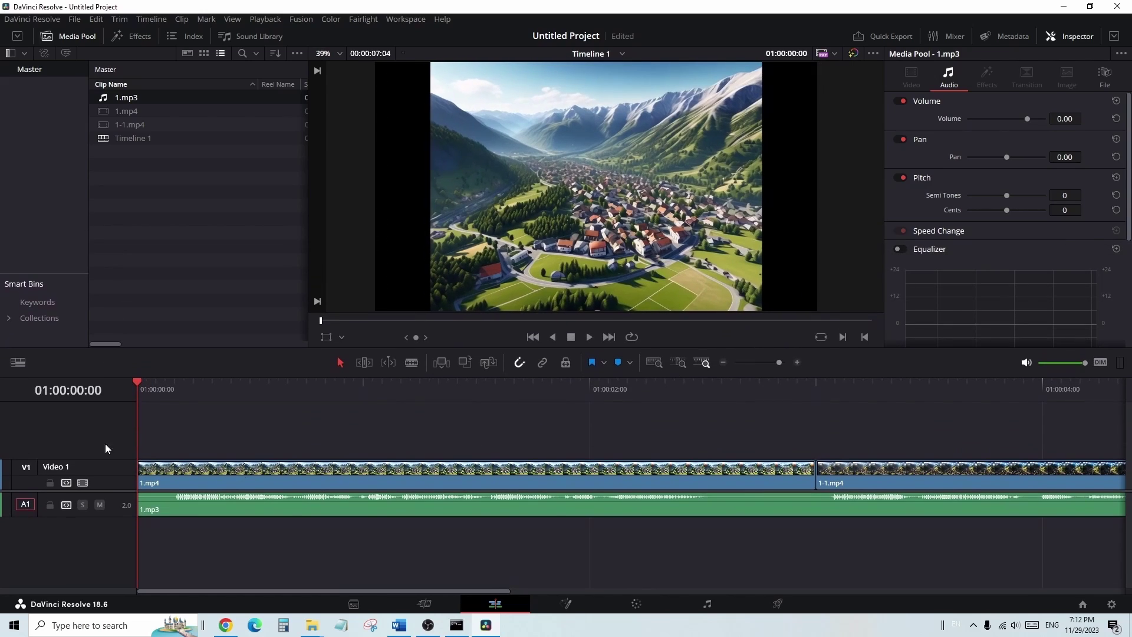
drag(65, 491, 67, 480)
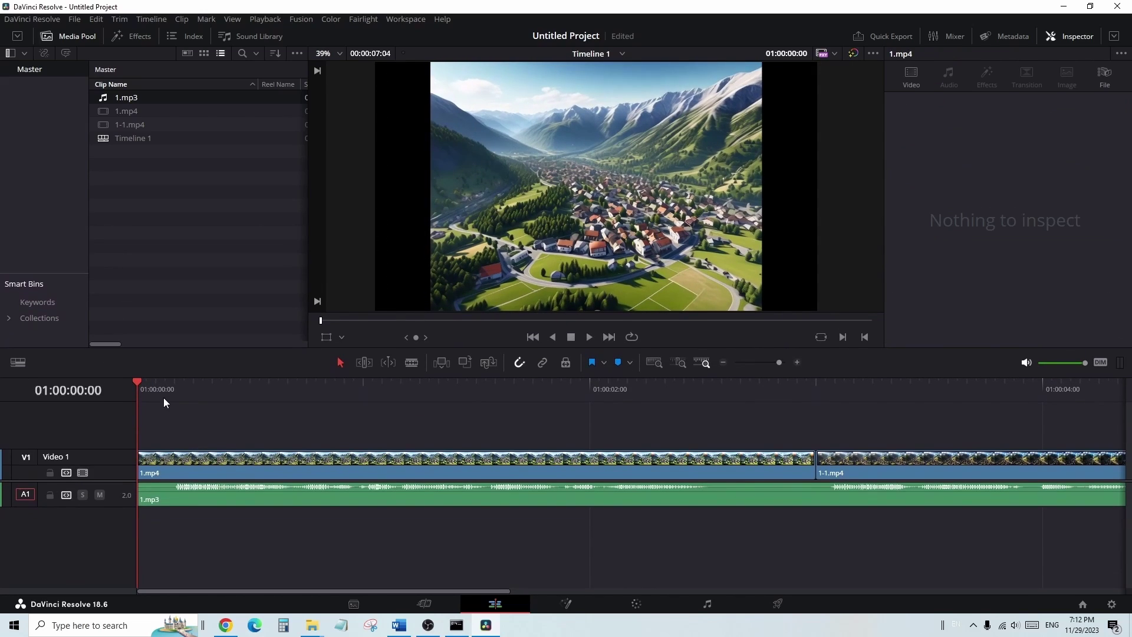
key(l)
key(l)
key(l)
key(l)
click(722, 362)
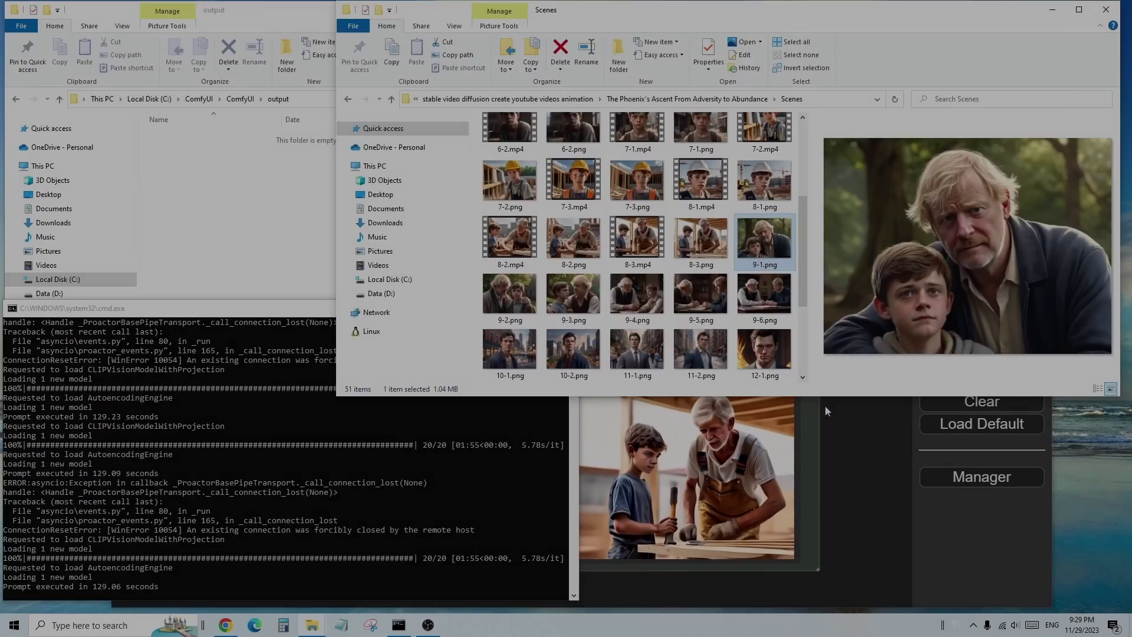
- Preview the scene images 9-2 through 9-5 in the Scenes folder
click(825, 411)
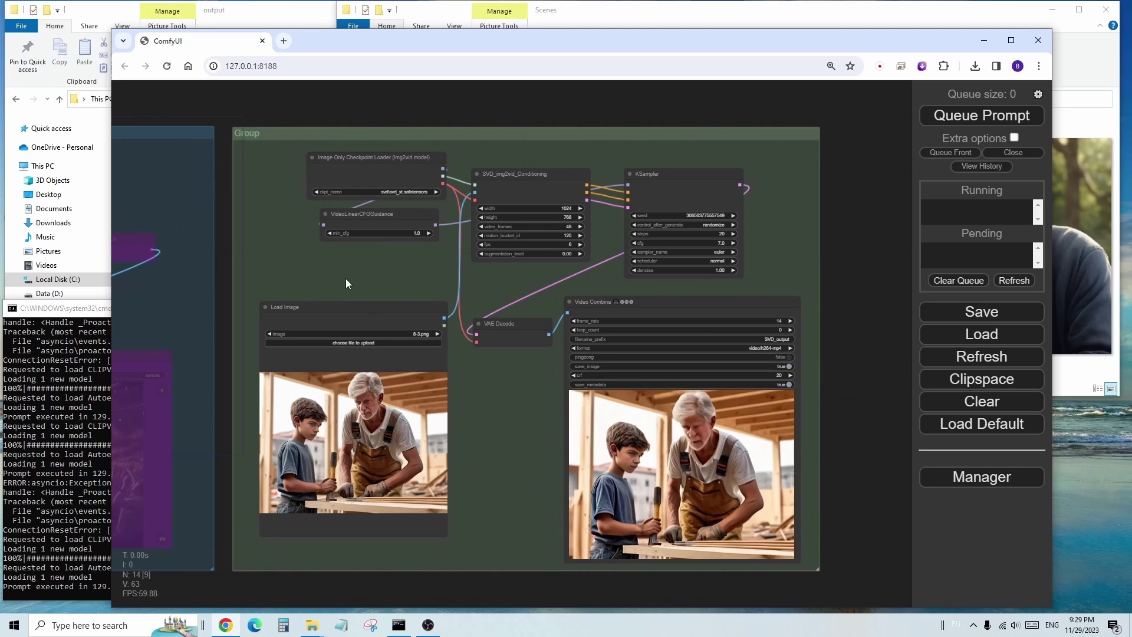
click(746, 19)
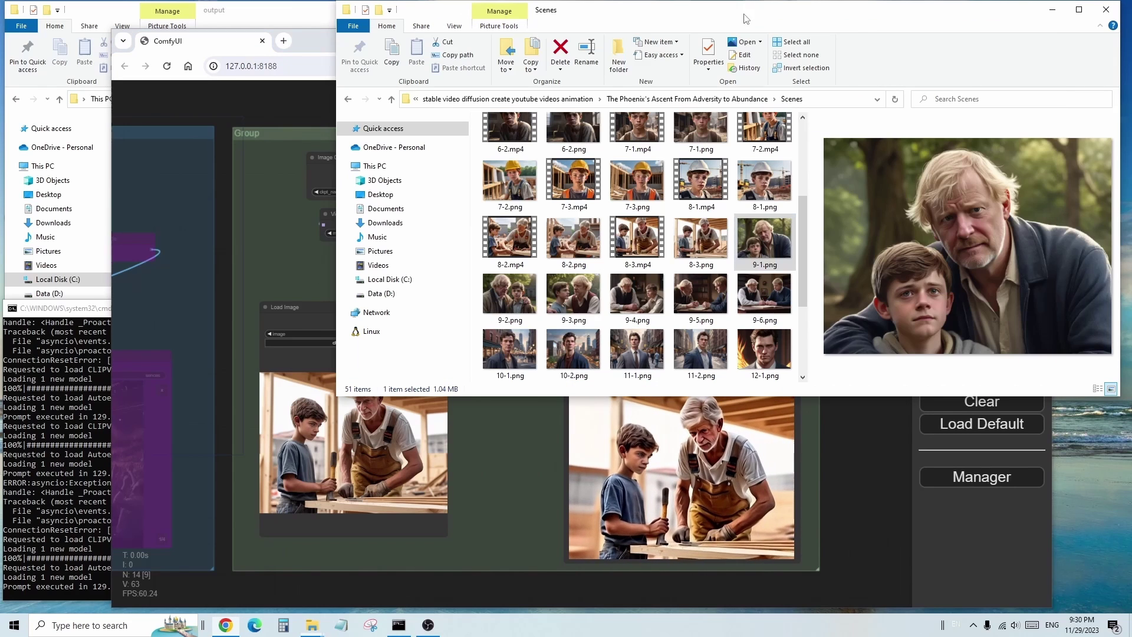
click(517, 294)
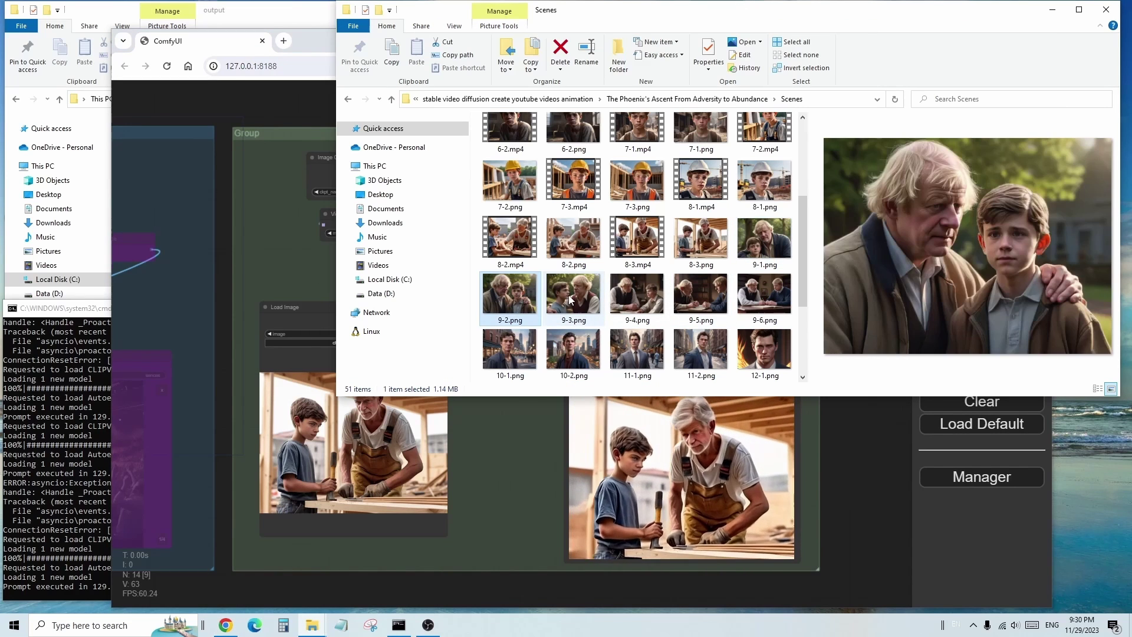
click(570, 301)
click(636, 302)
click(699, 303)
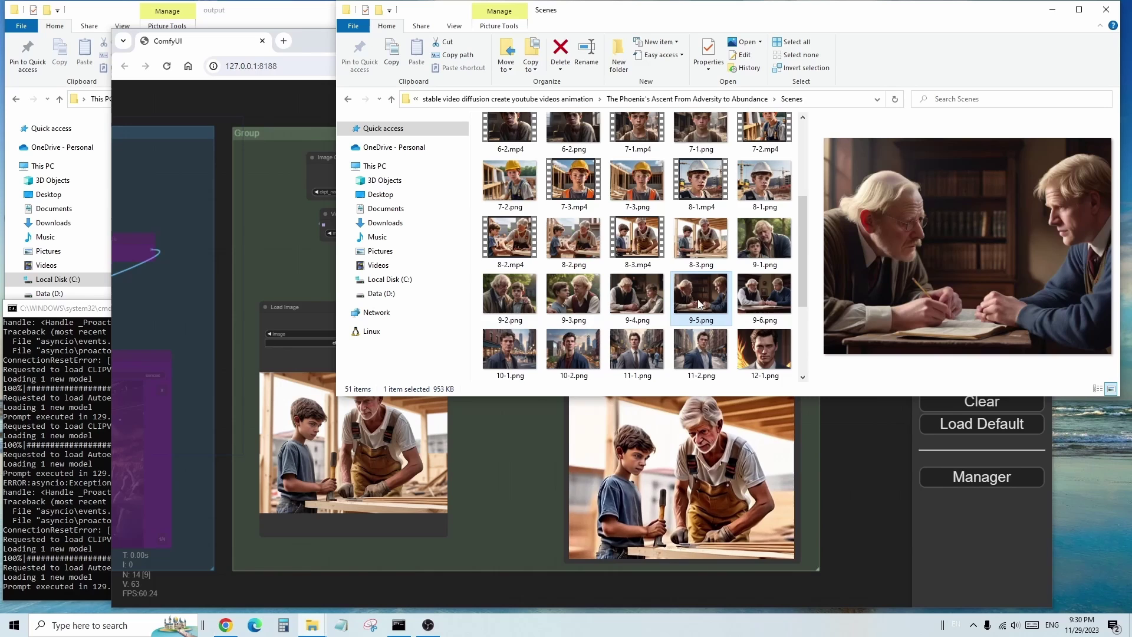
scroll(699, 303, down, 1)
click(643, 250)
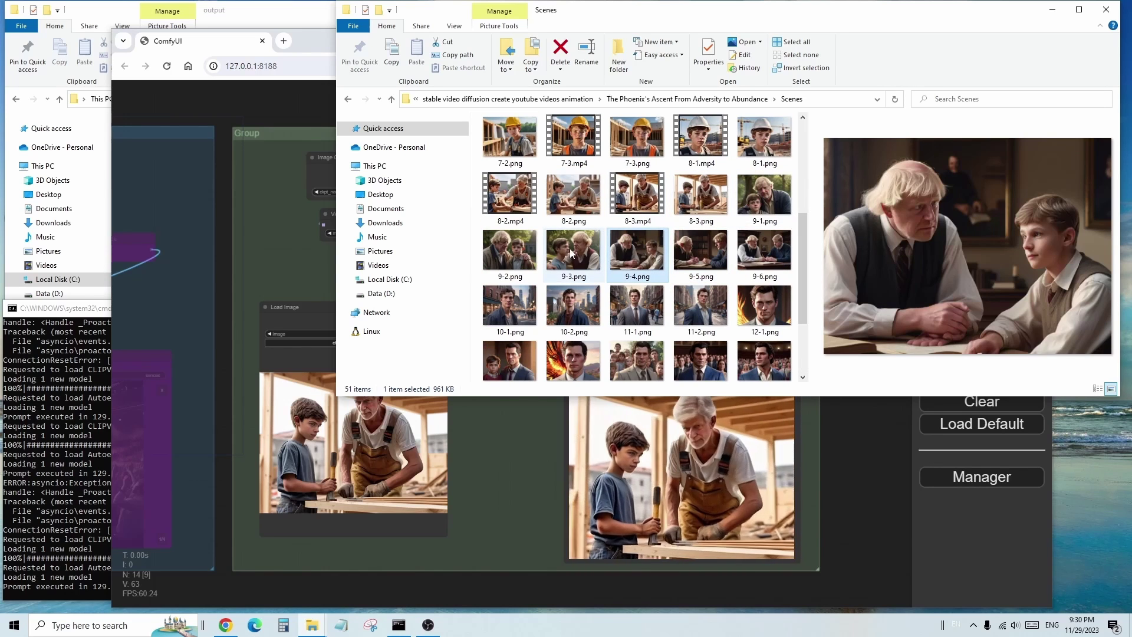
click(510, 250)
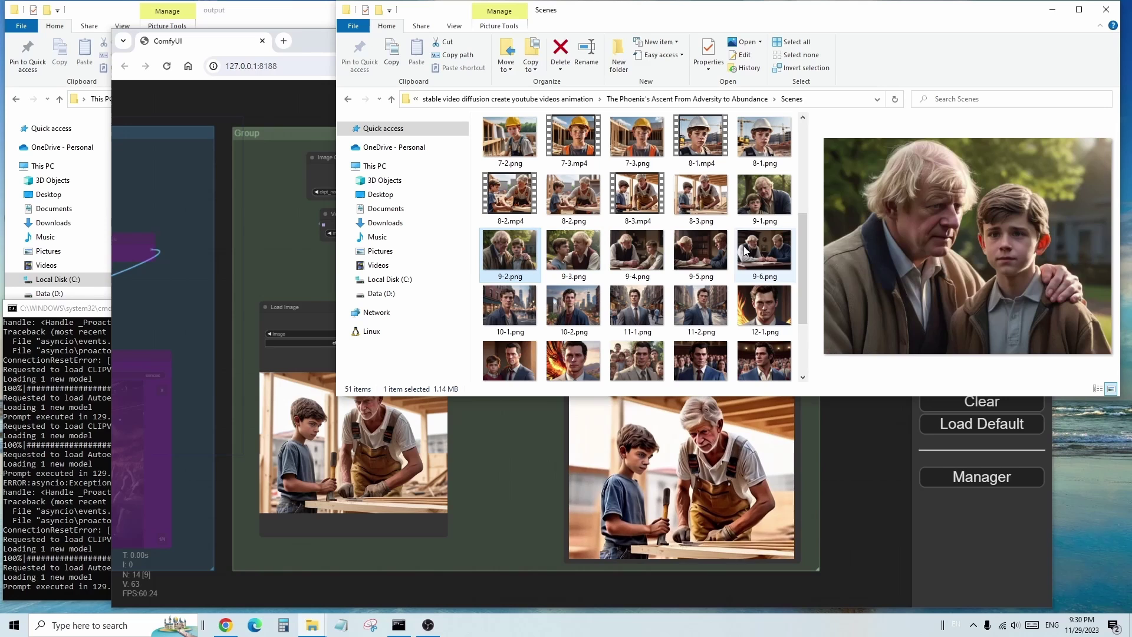
- Load 9-1.png and 9-2.png into Load Image and queue a video for each
click(764, 195)
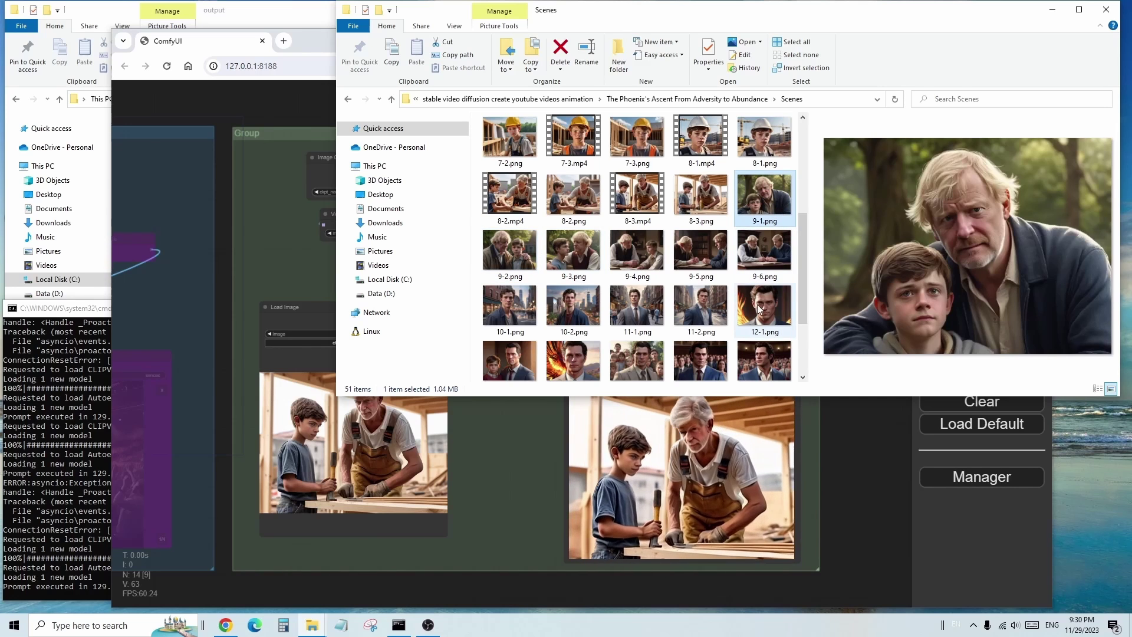
drag(767, 192, 324, 469)
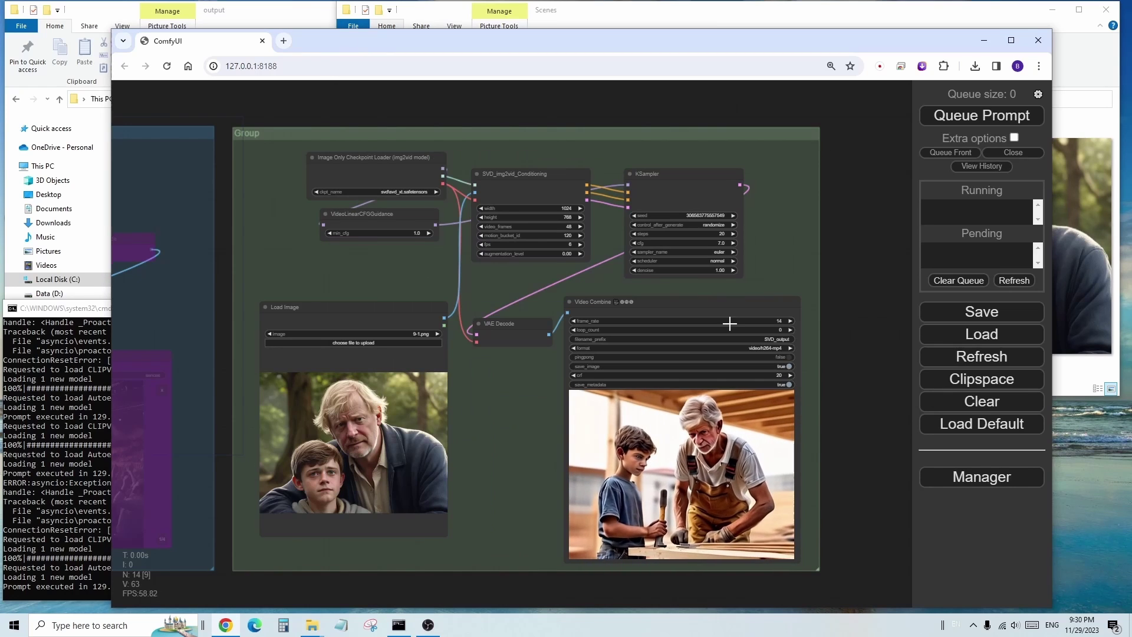
click(995, 119)
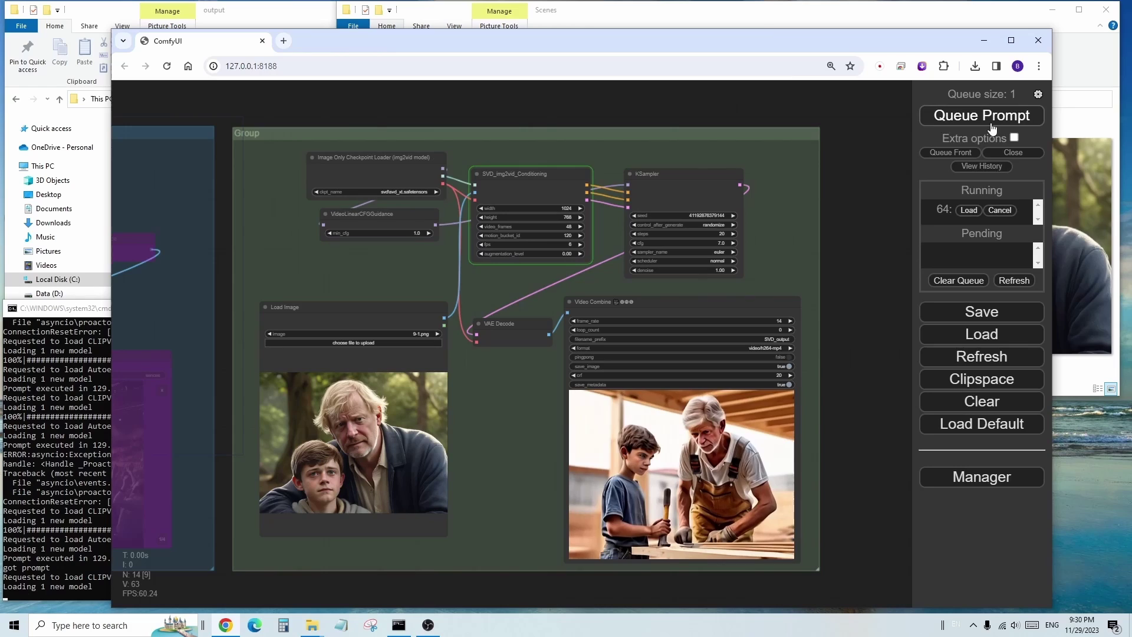
click(790, 14)
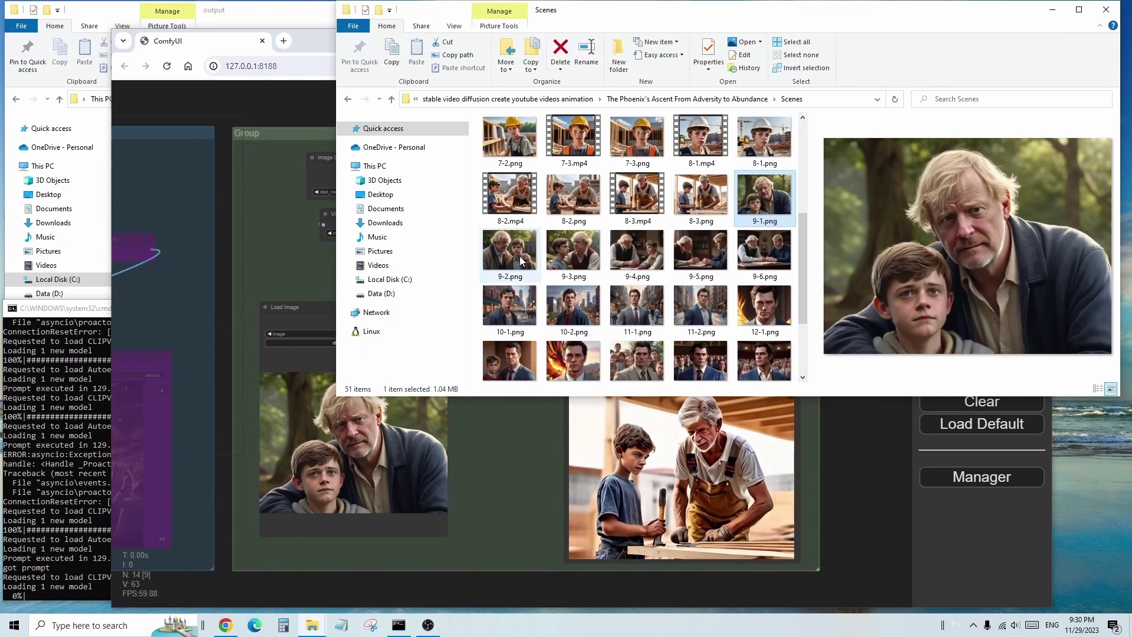
drag(505, 268, 354, 448)
click(967, 116)
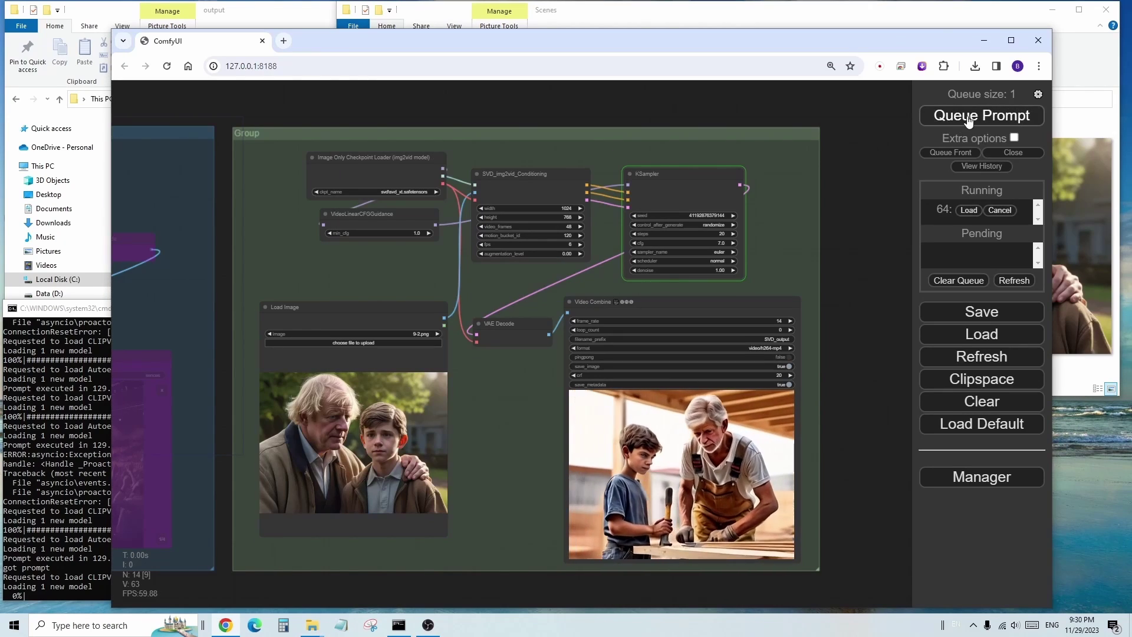
- Queue image-to-video generations for 9-3.png and 9-4.png
click(940, 27)
drag(577, 253, 347, 447)
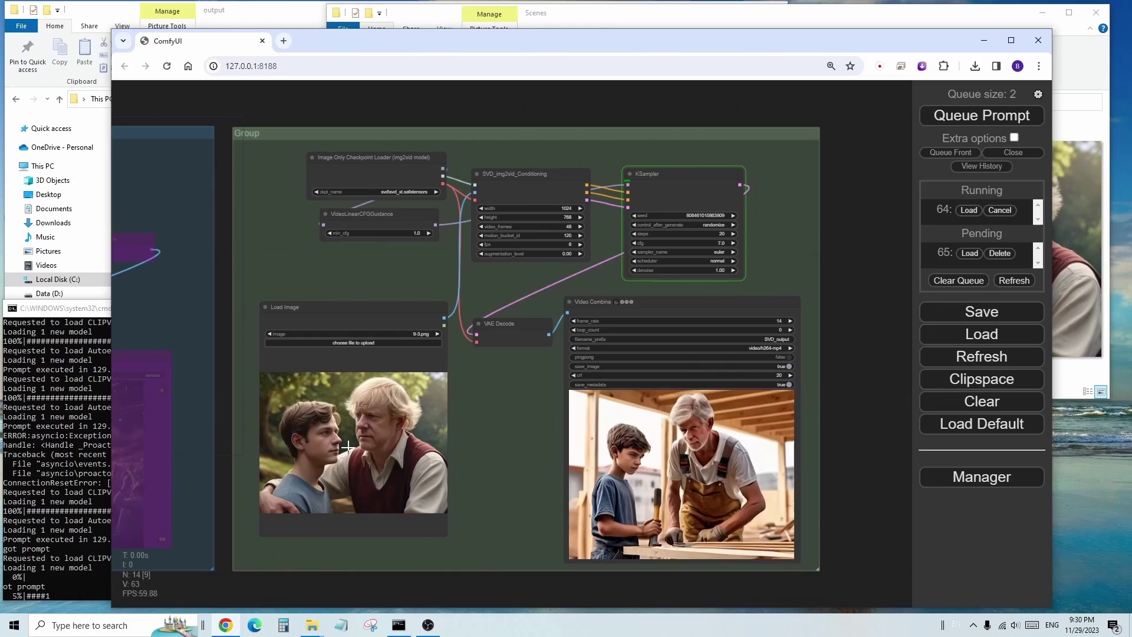
click(957, 114)
click(943, 17)
click(655, 252)
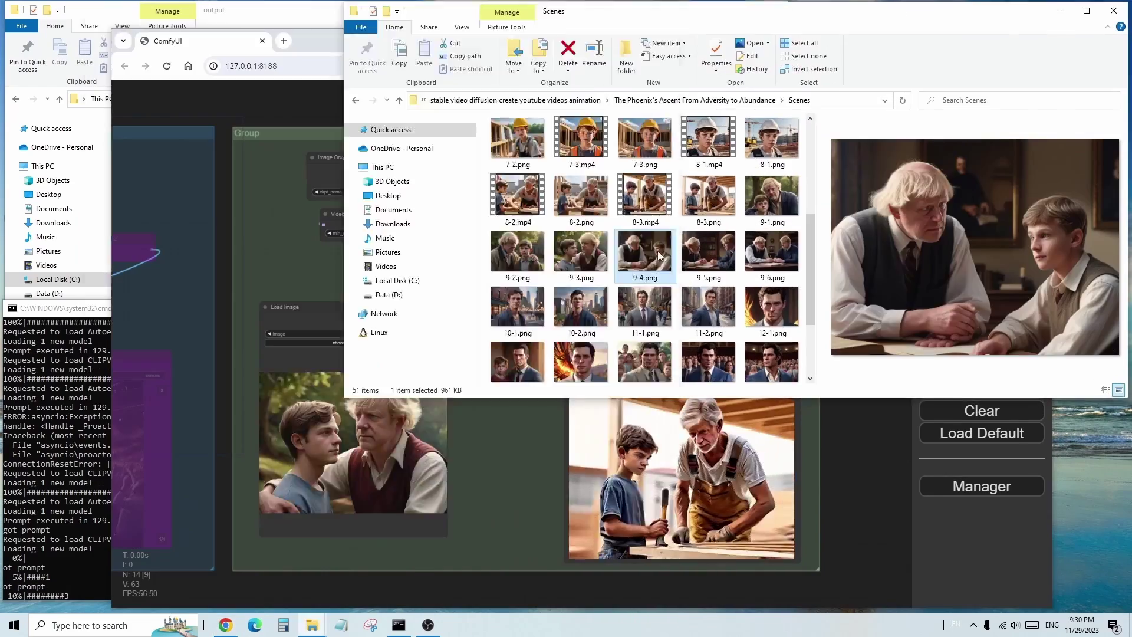
drag(654, 252, 354, 442)
click(988, 121)
- Queue generations for the scene 10, 11-1 and scene 12 images
click(944, 17)
click(581, 184)
drag(581, 184, 307, 448)
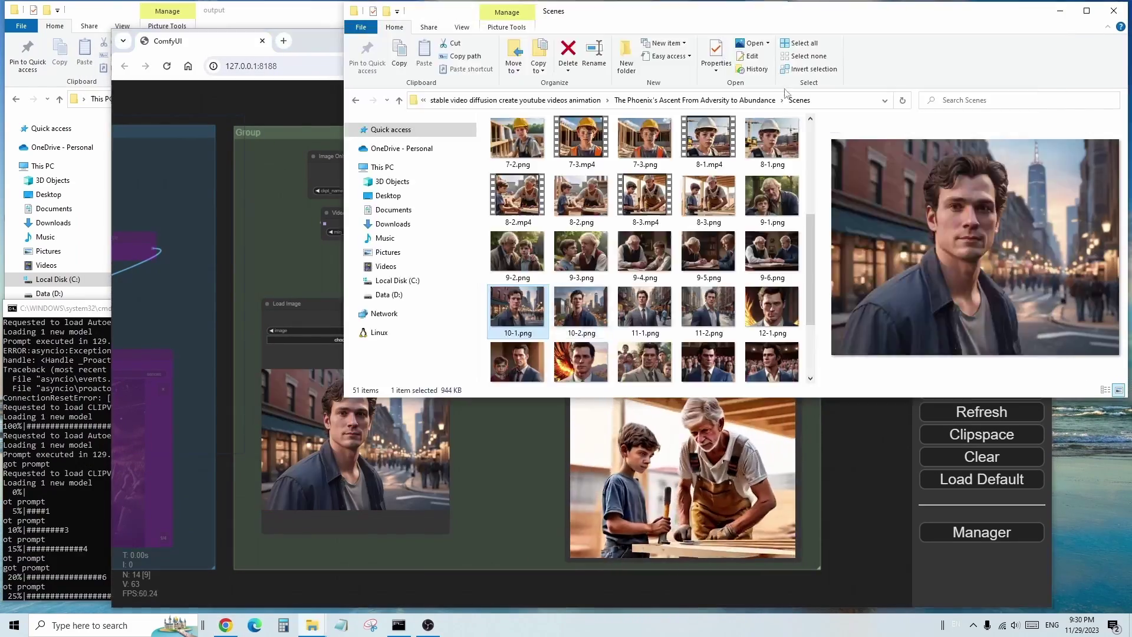
drag(644, 184, 354, 442)
click(982, 115)
click(784, 11)
drag(772, 184, 354, 442)
click(981, 115)
- Queue the remaining scene images through 14-1.png, bringing the queue to 17
drag(517, 240, 354, 442)
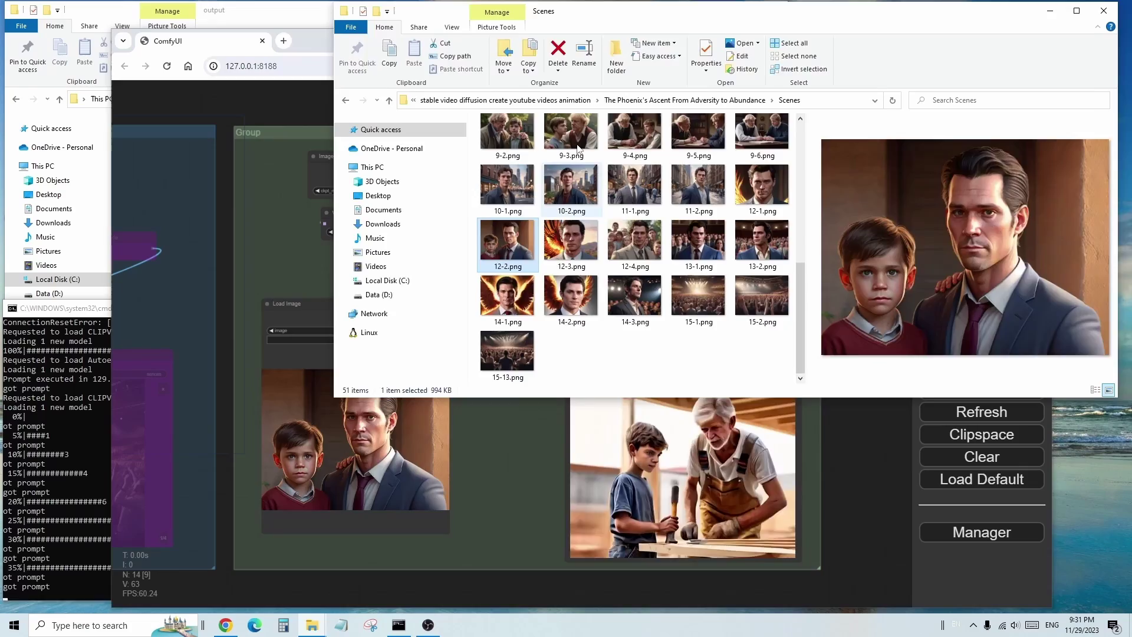
drag(580, 239, 353, 442)
click(982, 115)
click(787, 6)
drag(645, 240, 353, 442)
drag(707, 240, 354, 442)
click(982, 115)
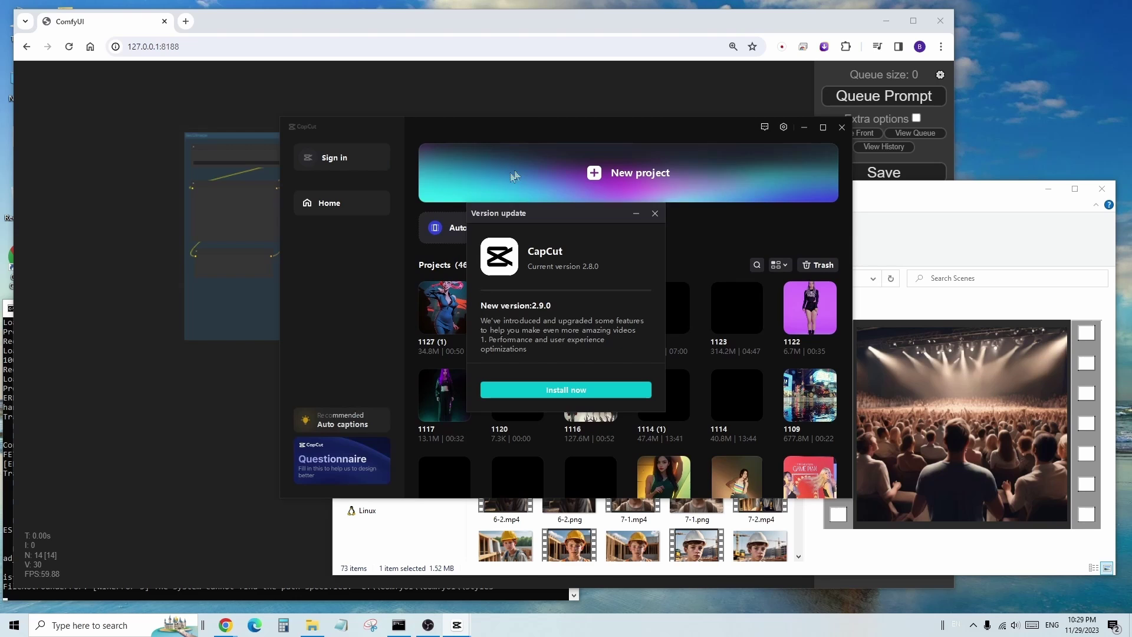
- Dismiss the version update, create new project 1129, and place the Scenes folder beside it
click(656, 214)
click(629, 172)
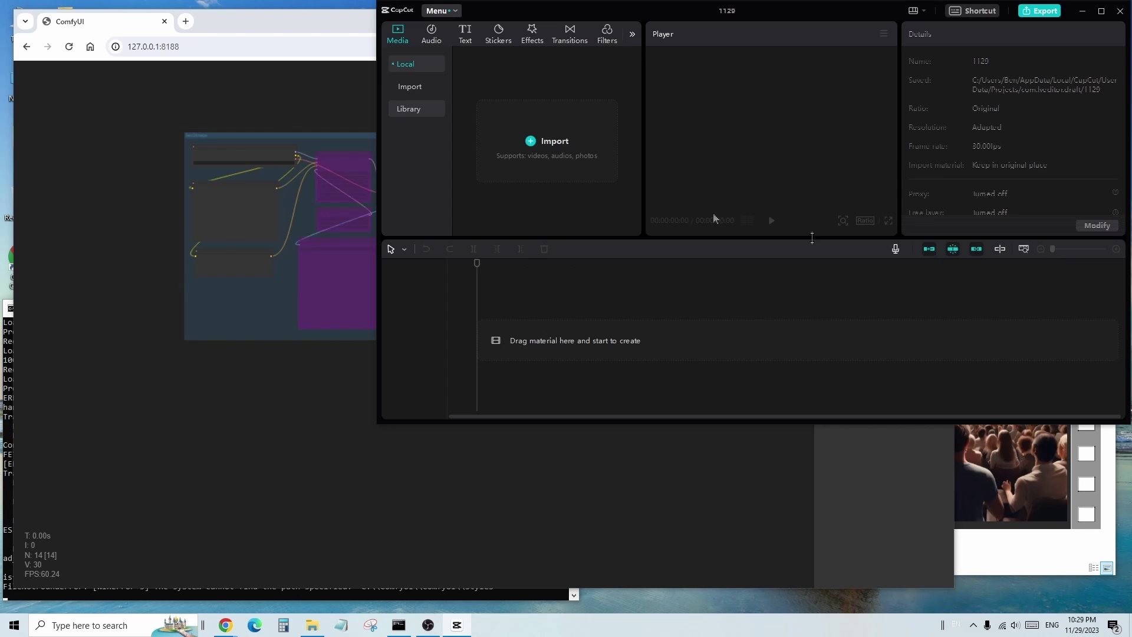
drag(790, 16, 417, 105)
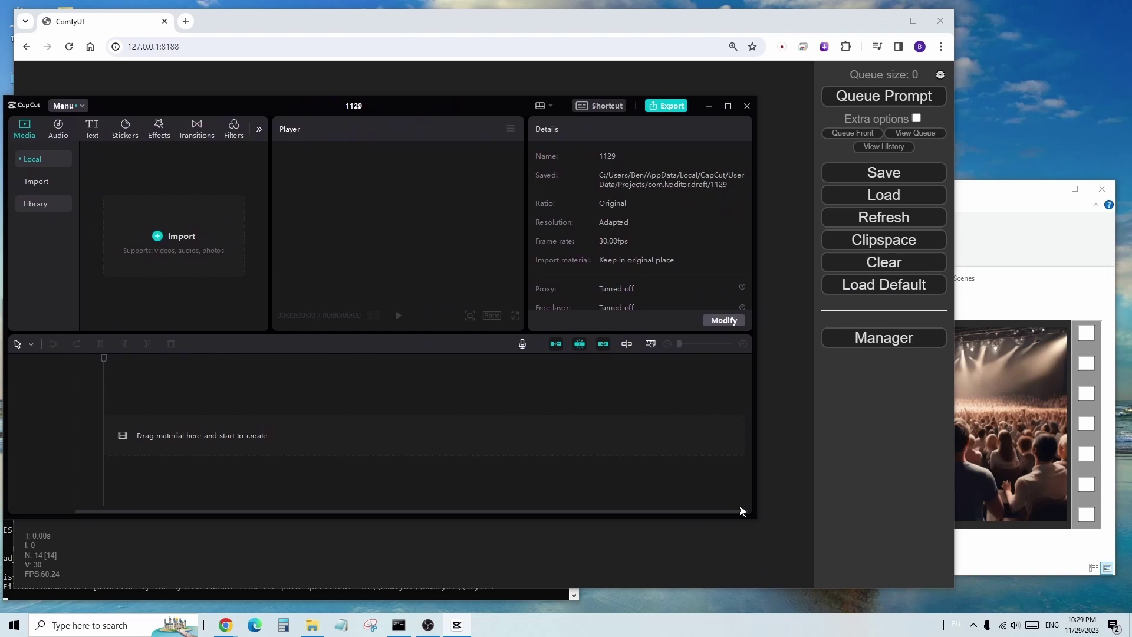
click(1082, 312)
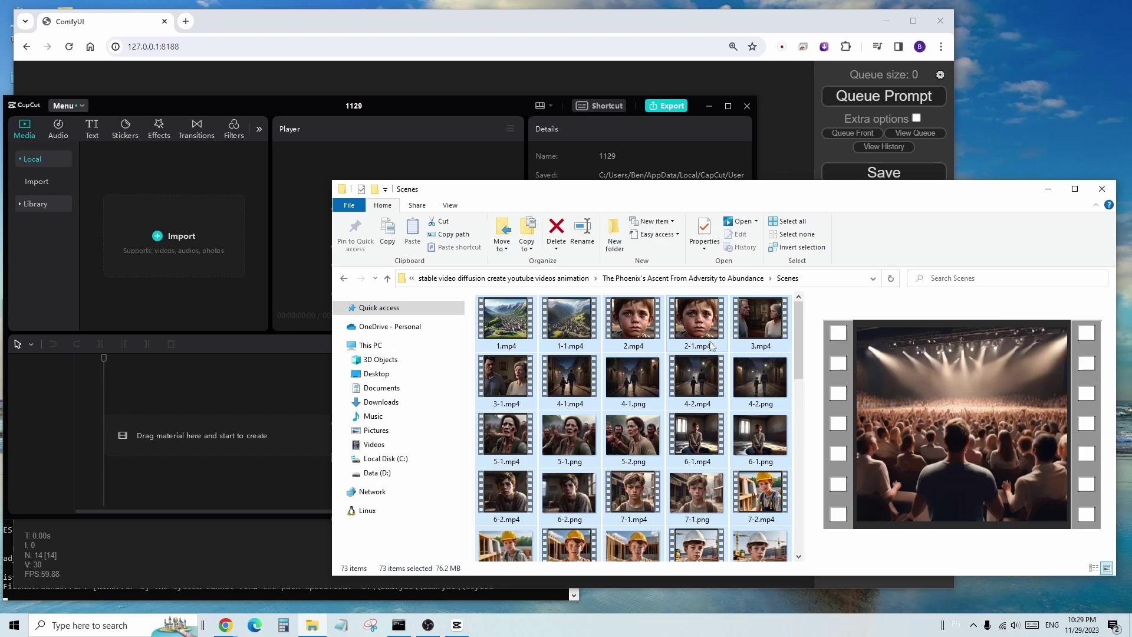
- Group the Scenes folder by type in Details view and import all 39 MP4 clips into CapCut
key(ctrl+shift+6)
right_click(705, 183)
click(897, 242)
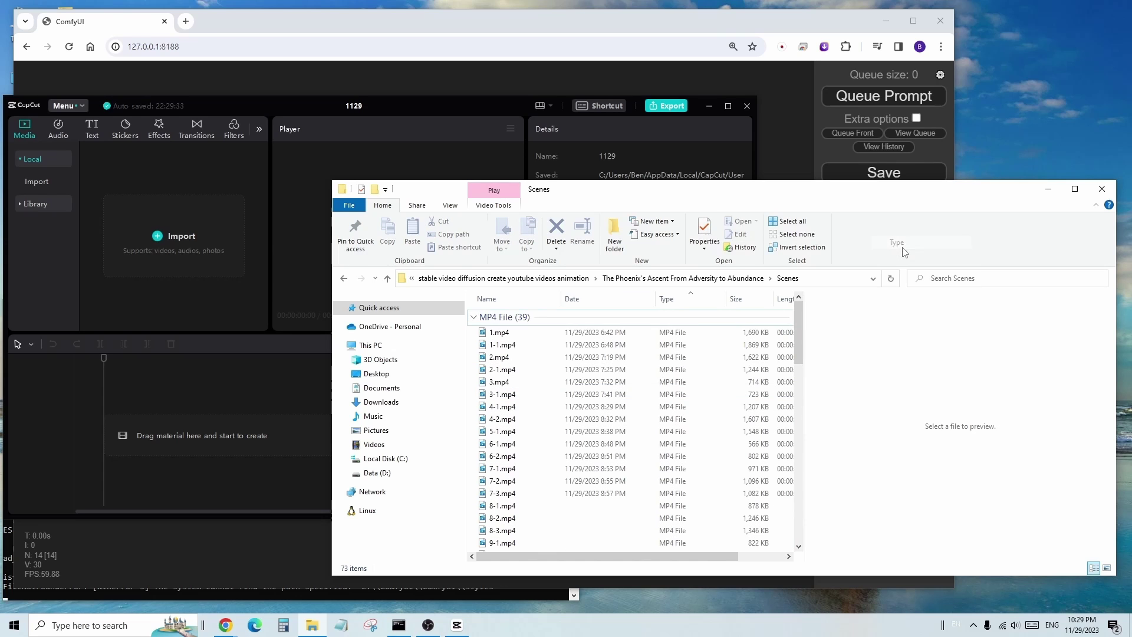
click(500, 331)
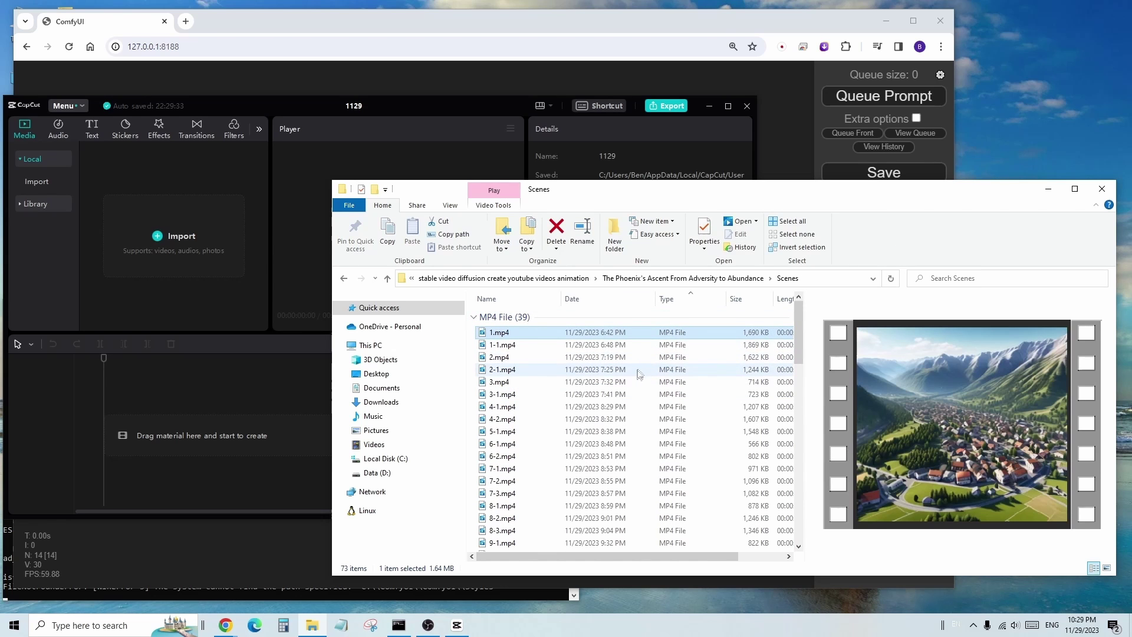
scroll(640, 375, down, 4)
scroll(639, 375, down, 3)
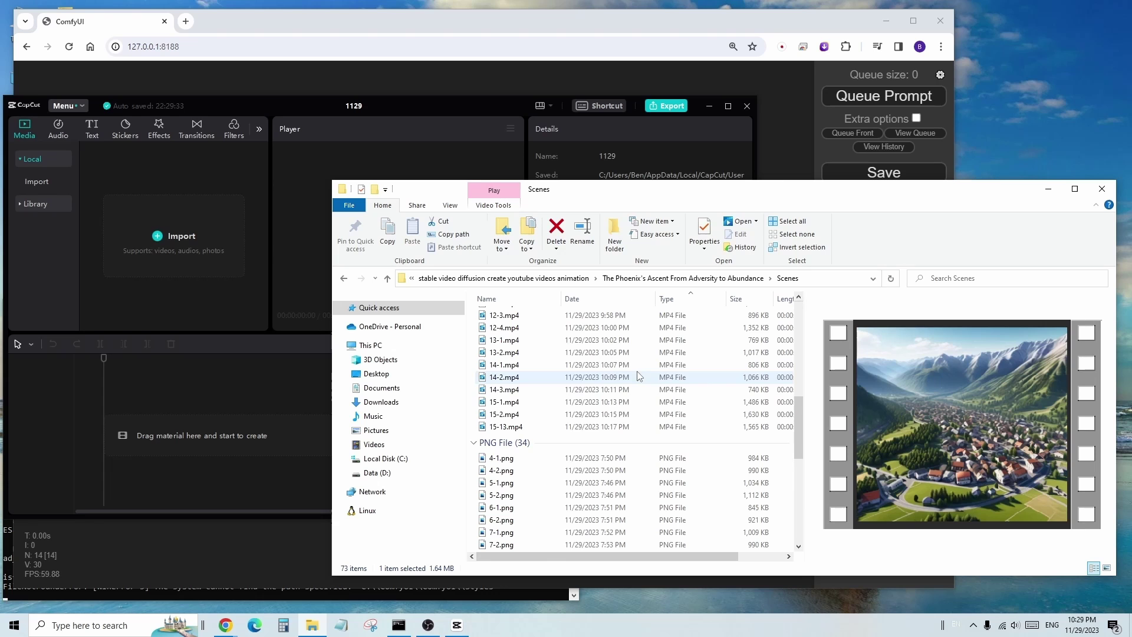
shift+click(539, 426)
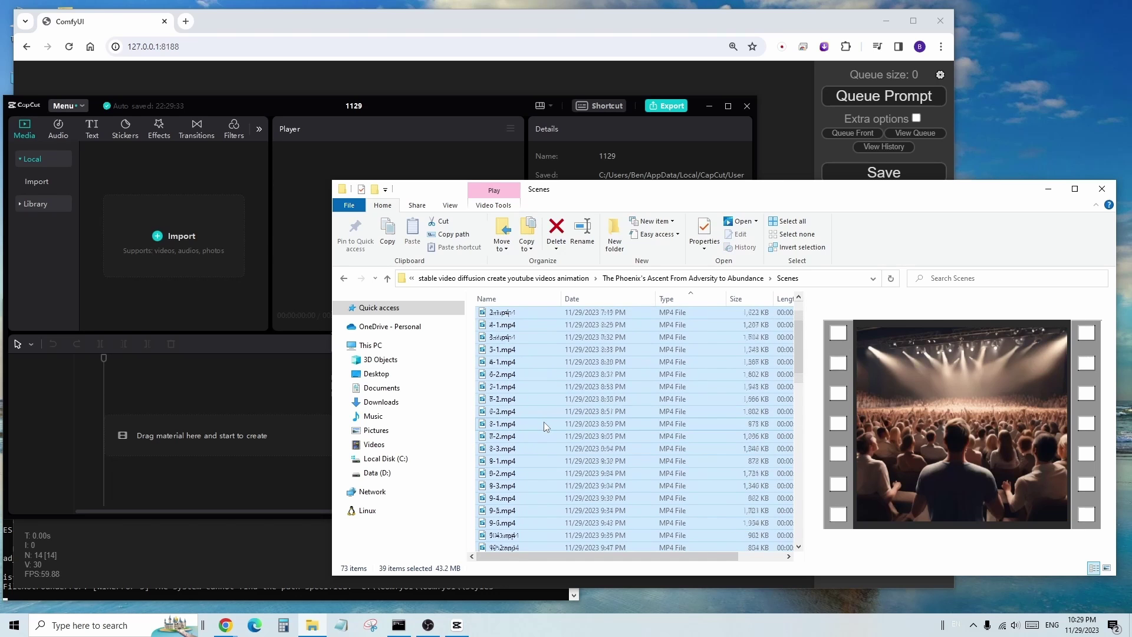
scroll(544, 422, up, 10)
drag(543, 422, 213, 229)
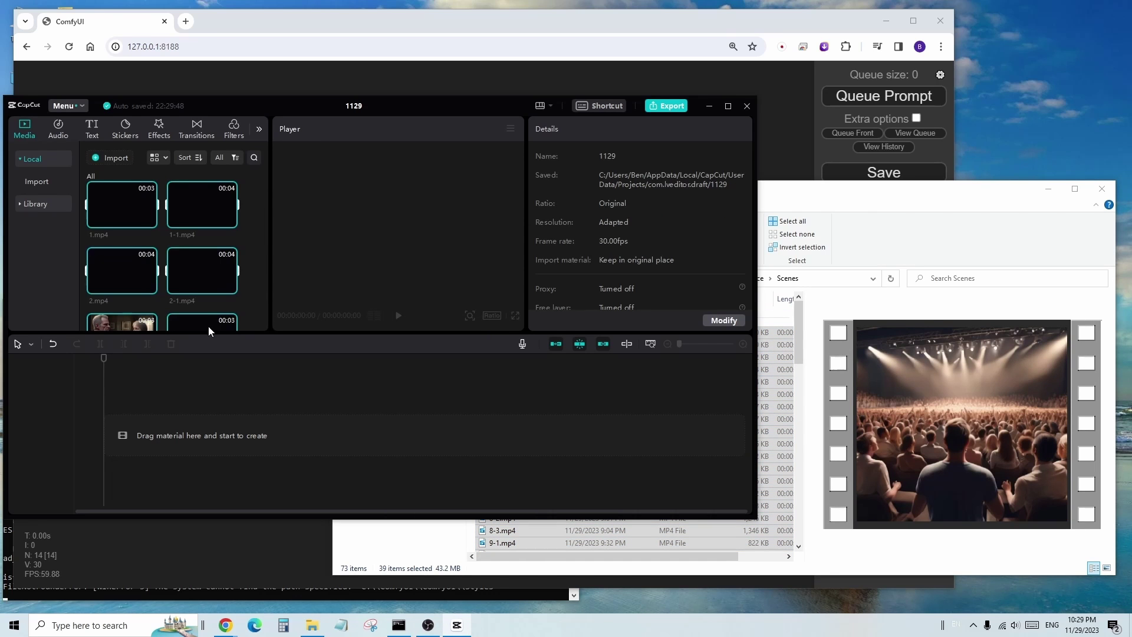
- Import all 15 voiceover MP3s from the Voiceover folder into CapCut media
click(897, 213)
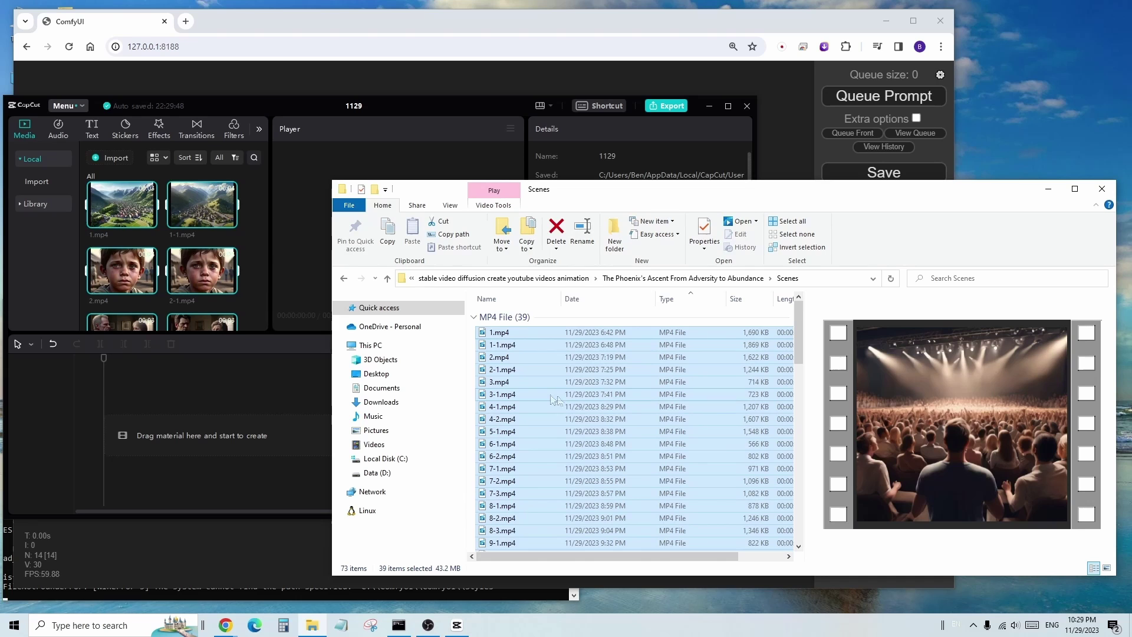
click(717, 282)
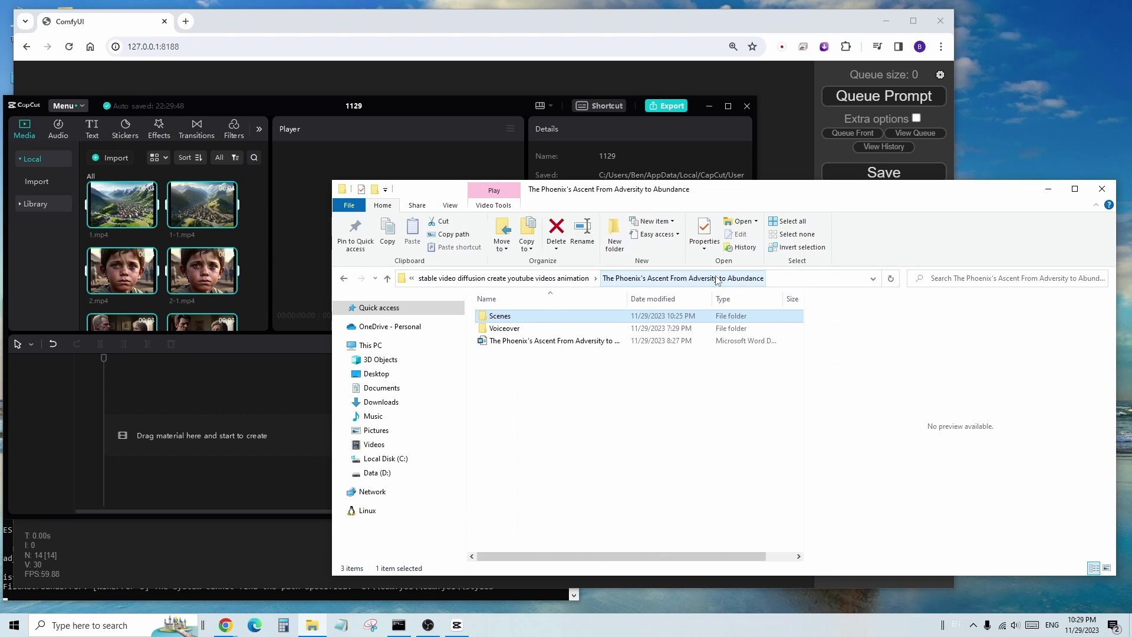
click(521, 329)
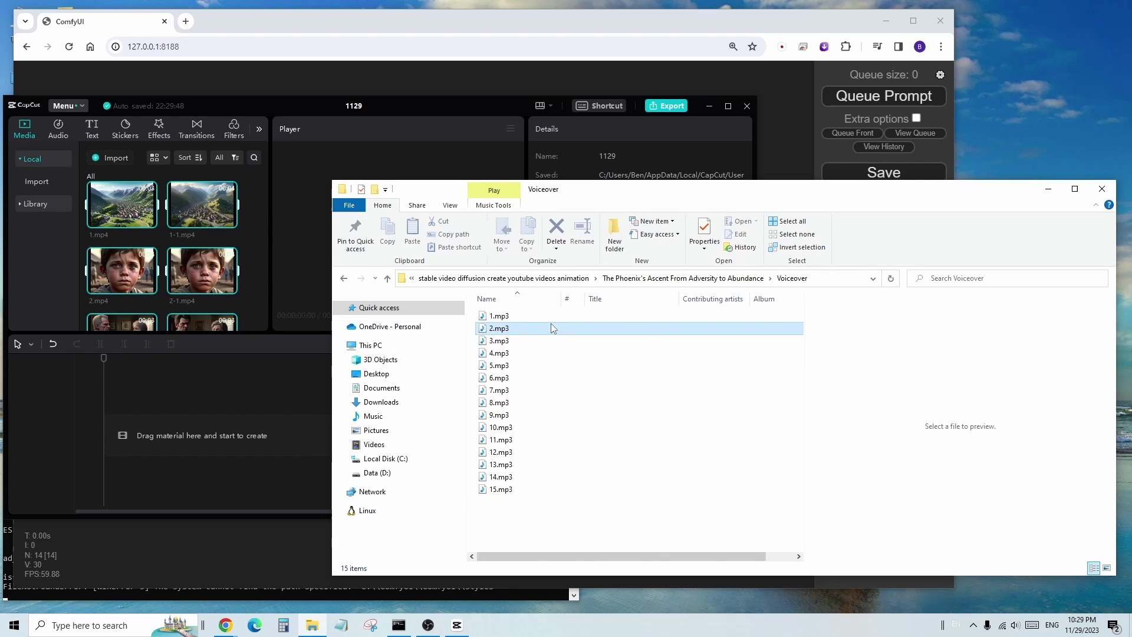
click(553, 315)
shift+click(507, 489)
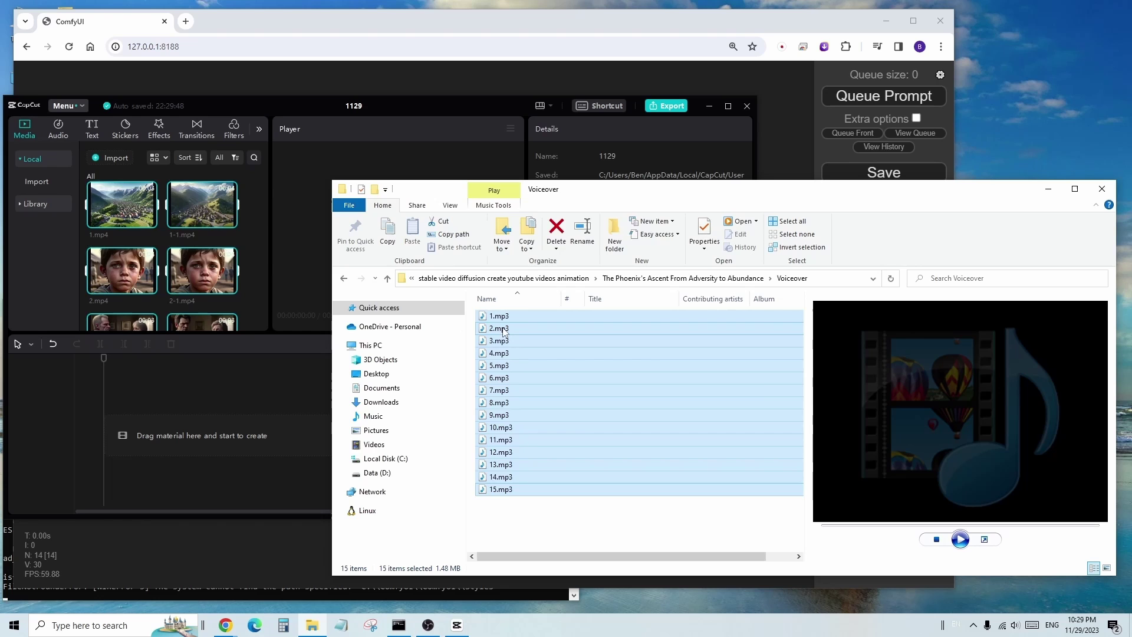
drag(509, 334, 254, 258)
click(989, 200)
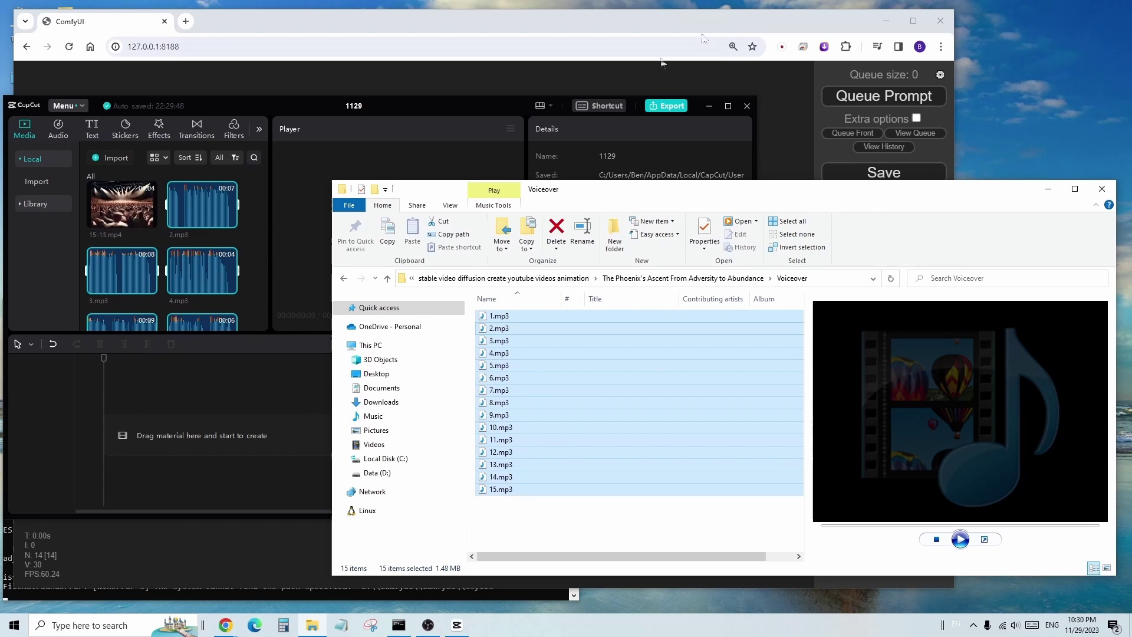
click(475, 108)
- Arrange 1.mp3 through 15.mp3 in order from 00:00 as one 1:37 audio track
click(727, 106)
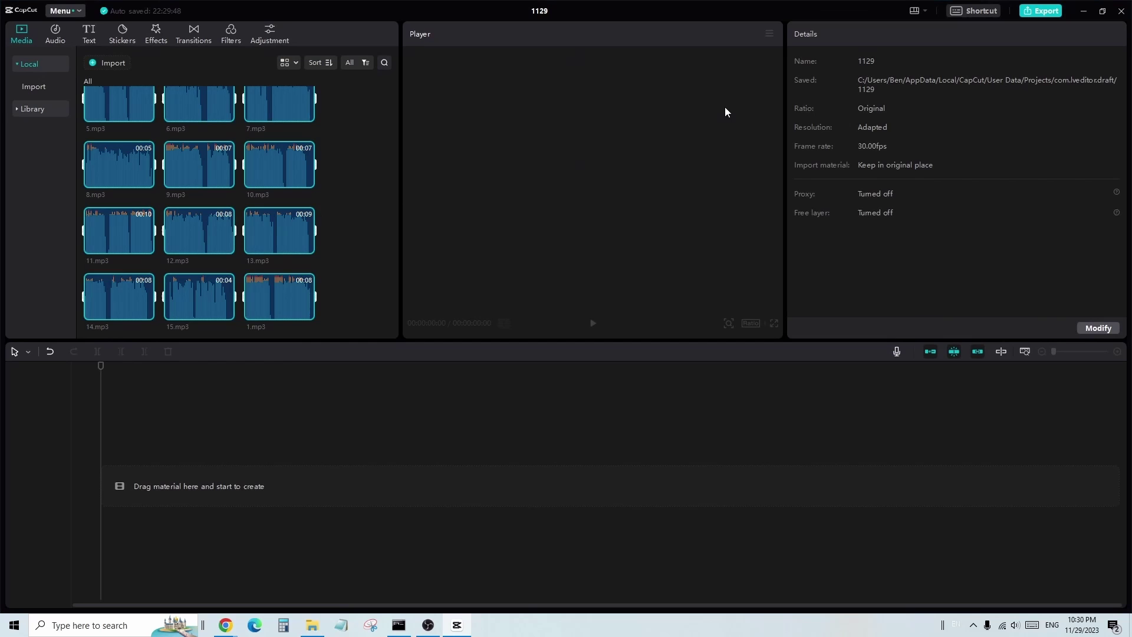
drag(201, 108, 133, 489)
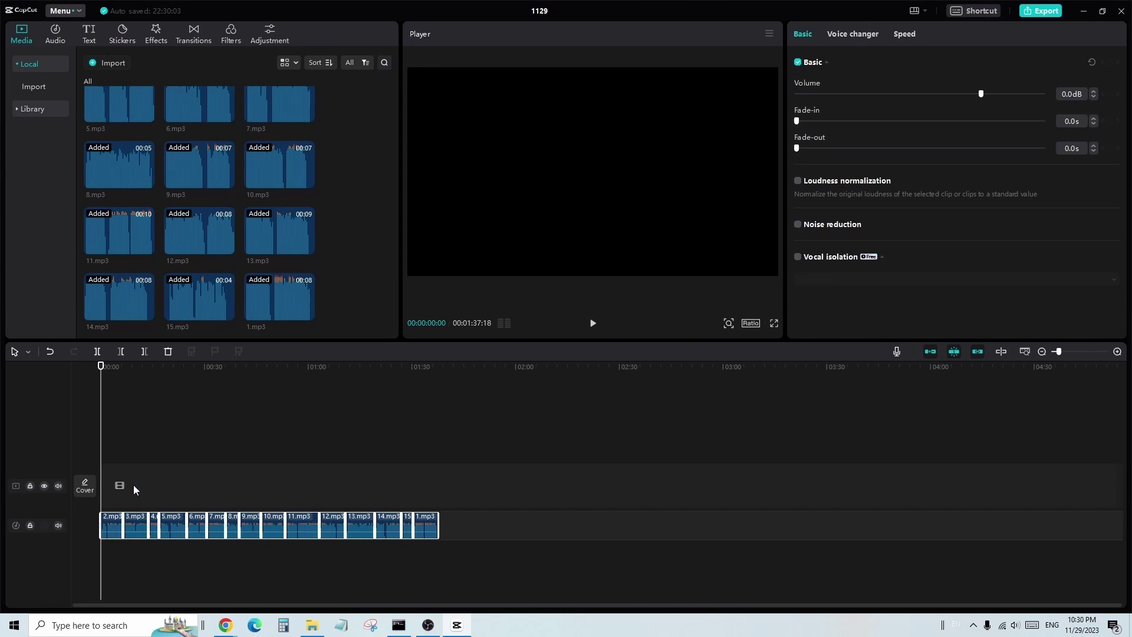
click(388, 465)
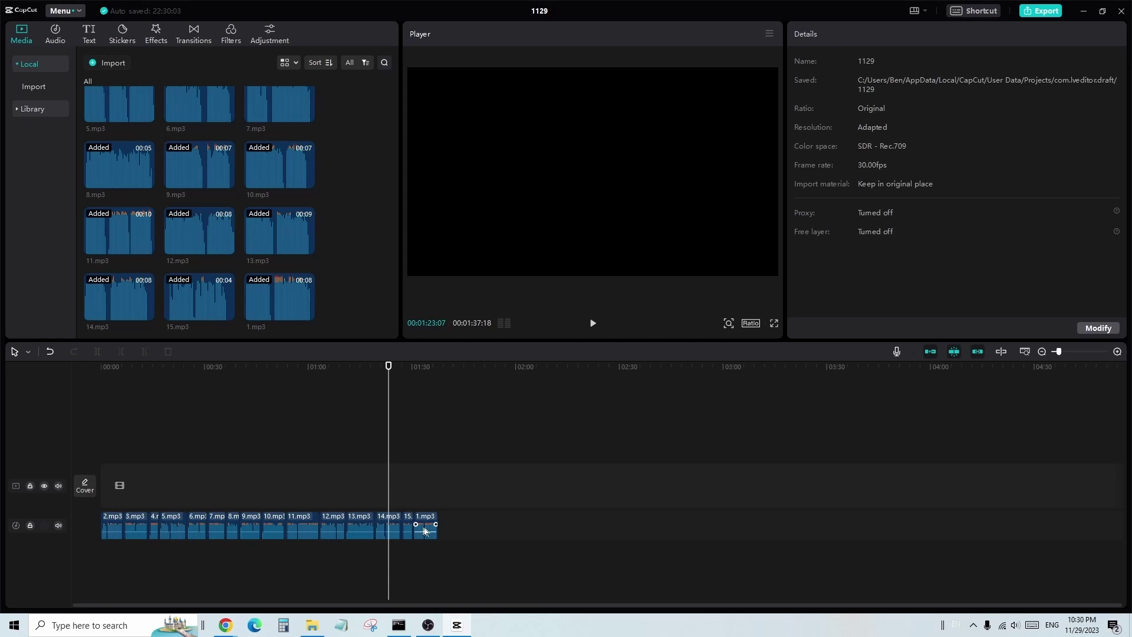
drag(427, 525, 106, 555)
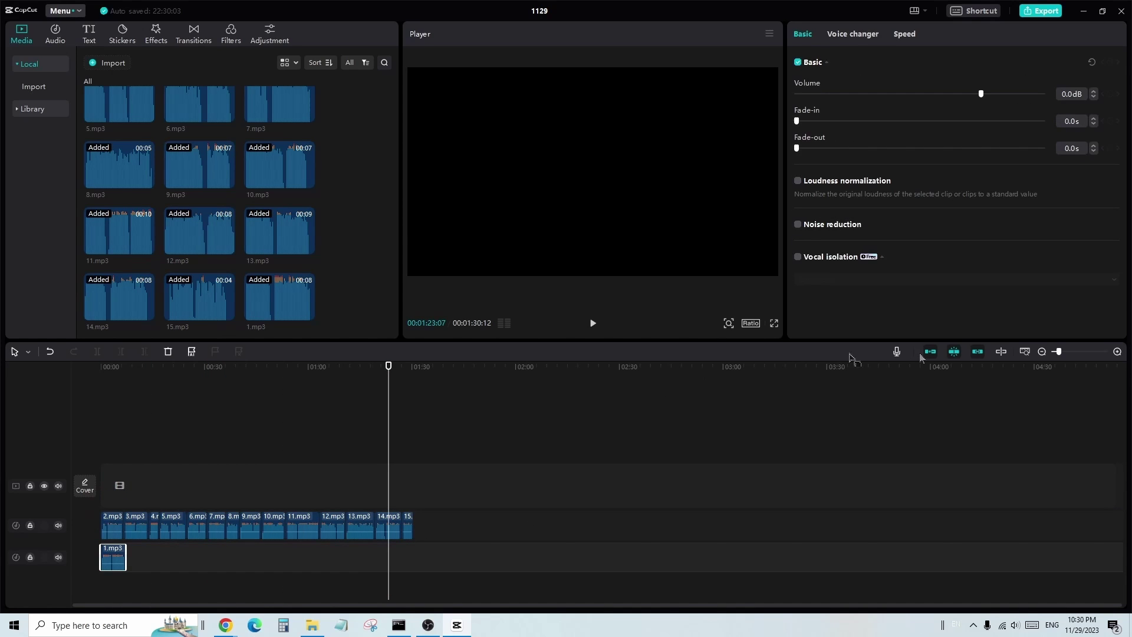
click(1117, 352)
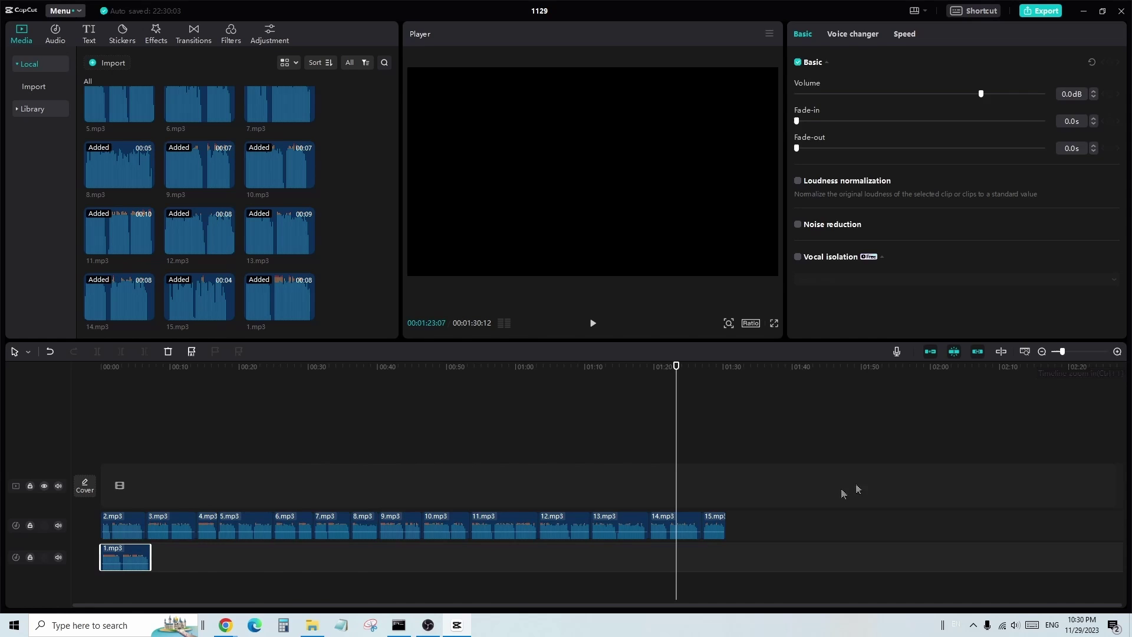
drag(843, 493, 88, 527)
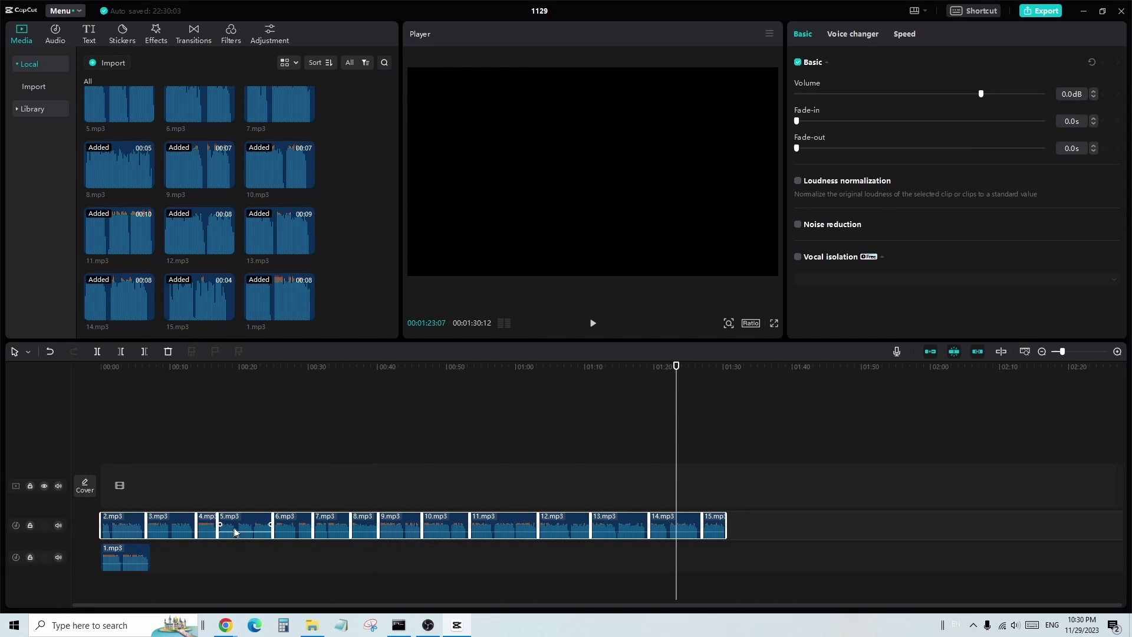
drag(235, 532, 275, 559)
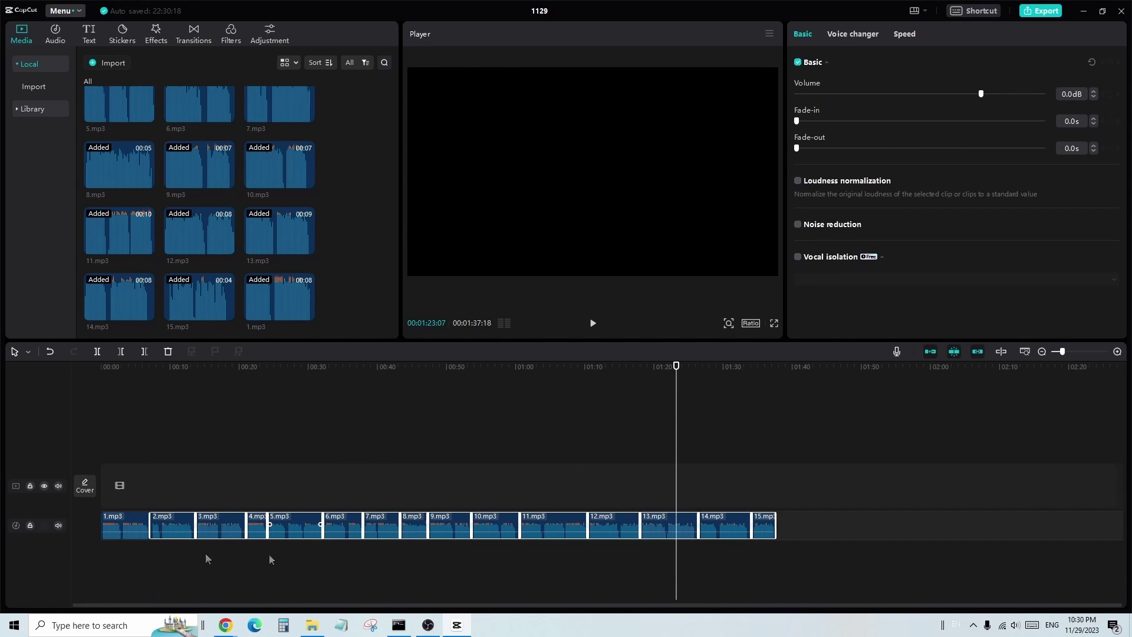
click(159, 557)
click(76, 374)
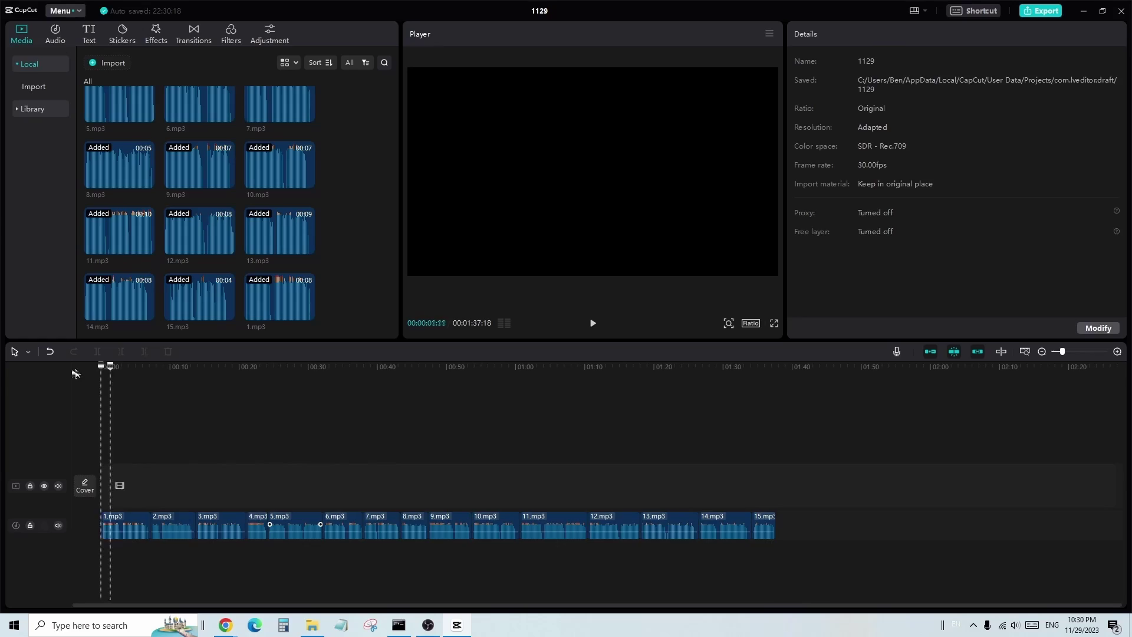